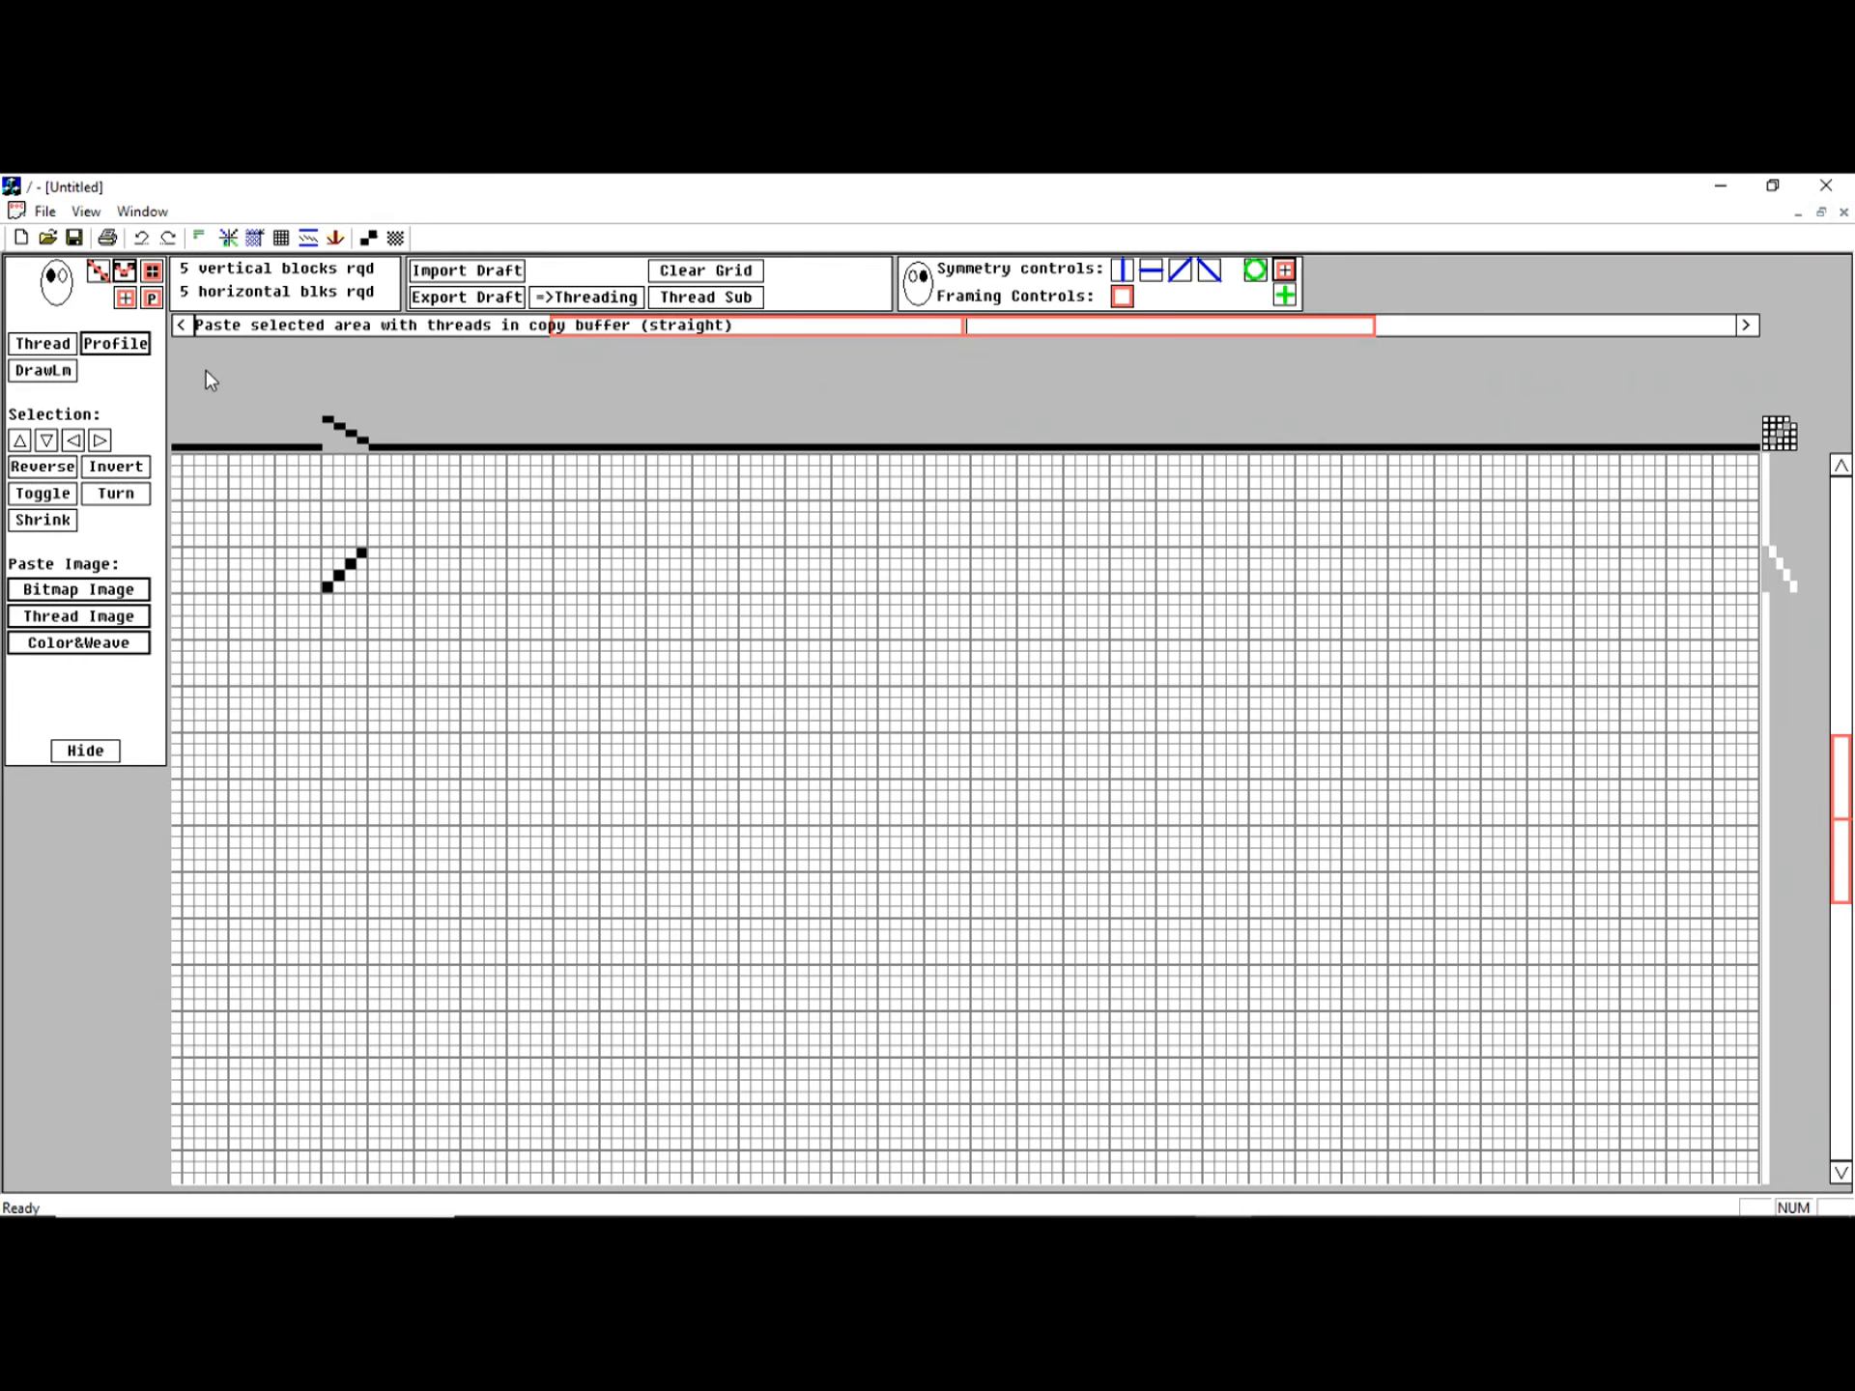
Step: Draw a freehand arch and a thick black square with a hollow centre beside the short diagonal line
{"action": "mouse_move", "coordinate": [423, 586]}
{"action": "left_mouse_down"}
{"action": "mouse_move", "coordinate": [498, 539]}
{"action": "mouse_move", "coordinate": [530, 609]}
{"action": "mouse_move", "coordinate": [515, 604]}
{"action": "left_mouse_up"}
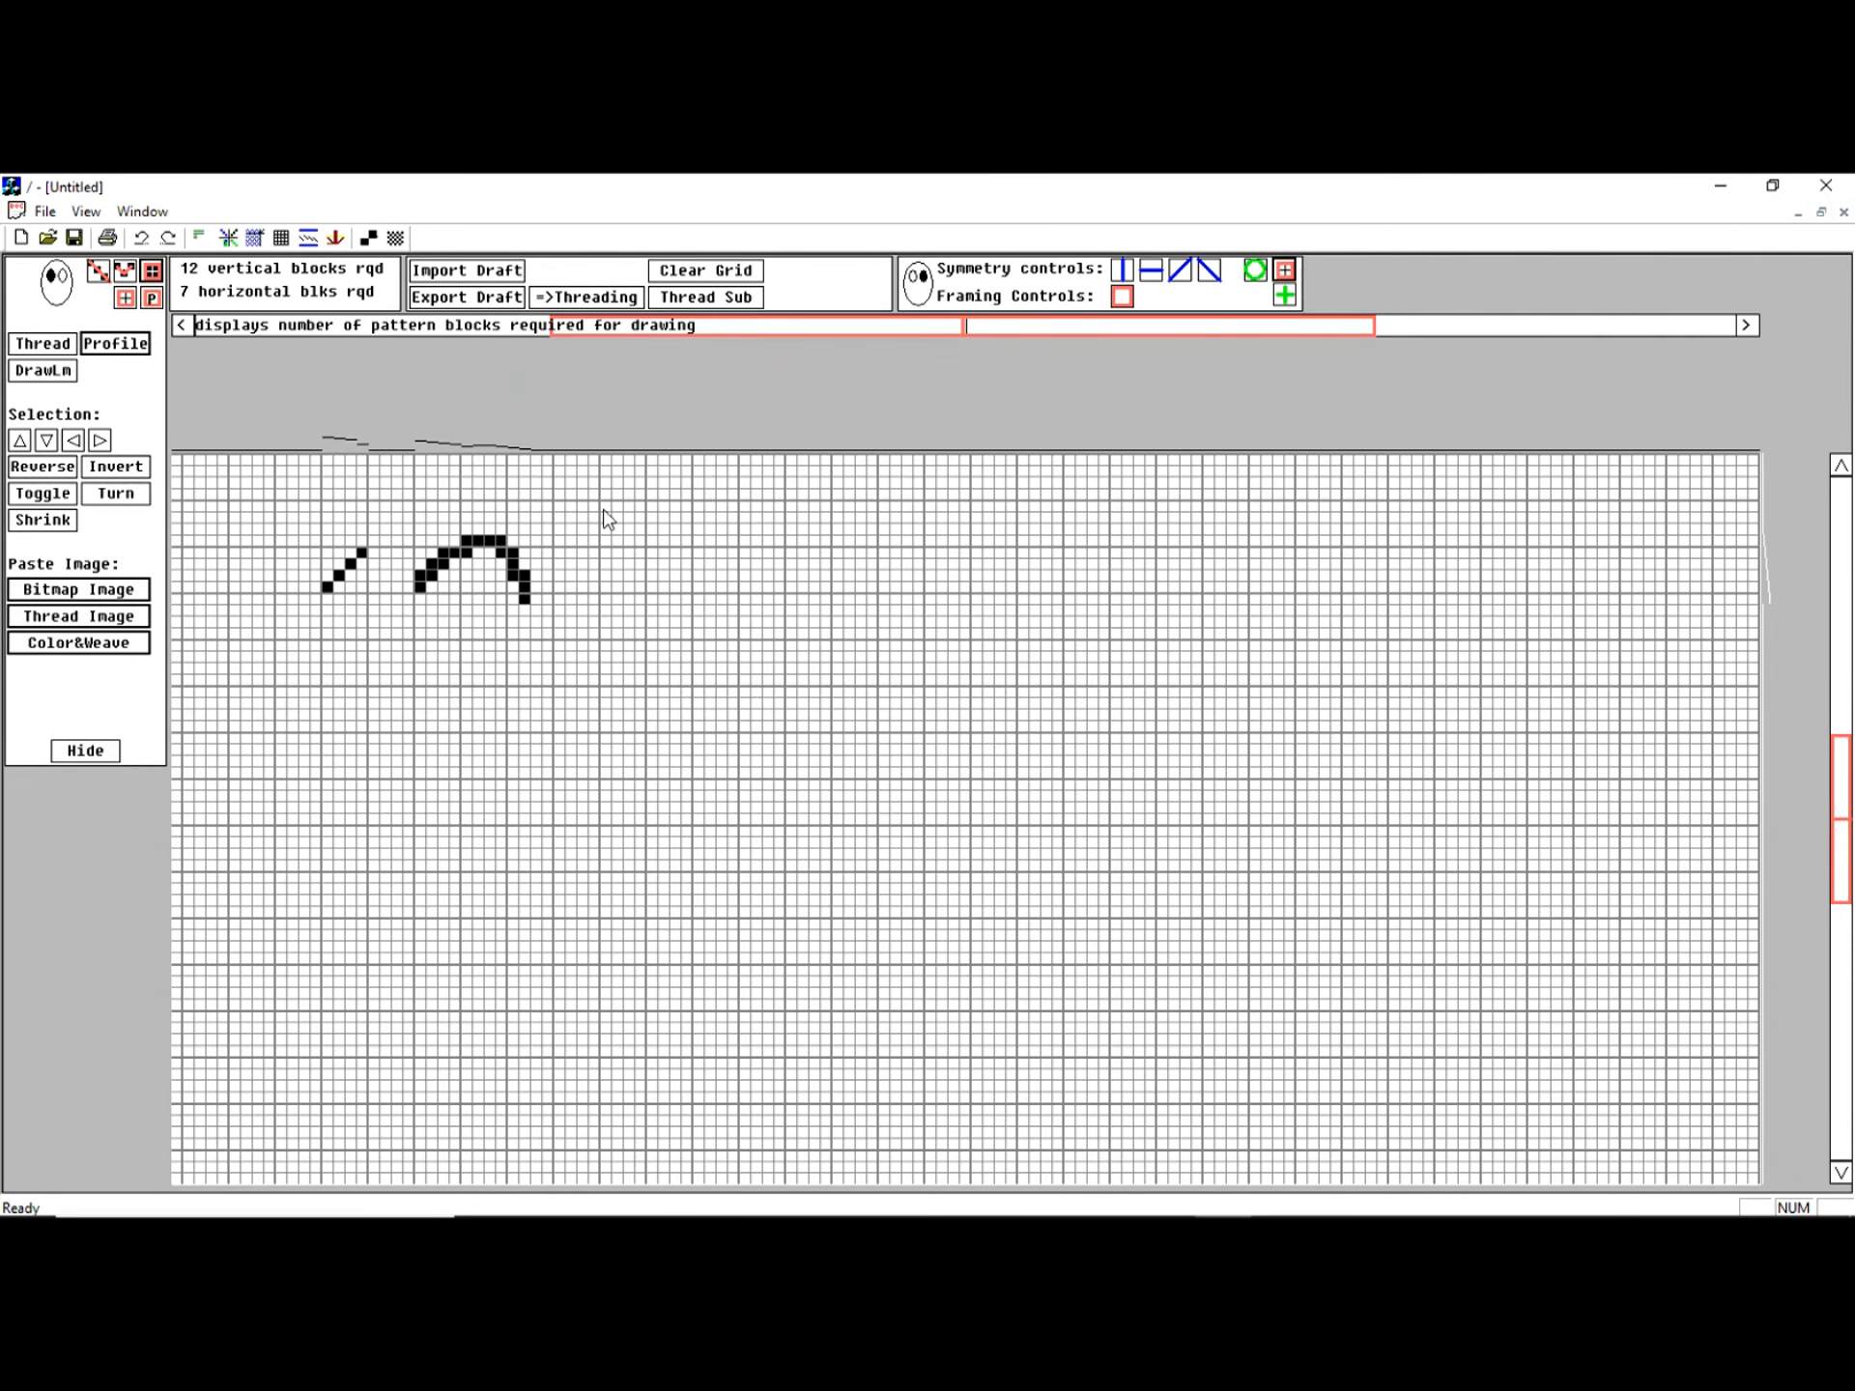
{"action": "mouse_move", "coordinate": [610, 517]}
{"action": "left_mouse_down"}
{"action": "mouse_move", "coordinate": [751, 606]}
{"action": "mouse_move", "coordinate": [734, 640]}
{"action": "mouse_move", "coordinate": [688, 583]}
{"action": "left_mouse_up"}
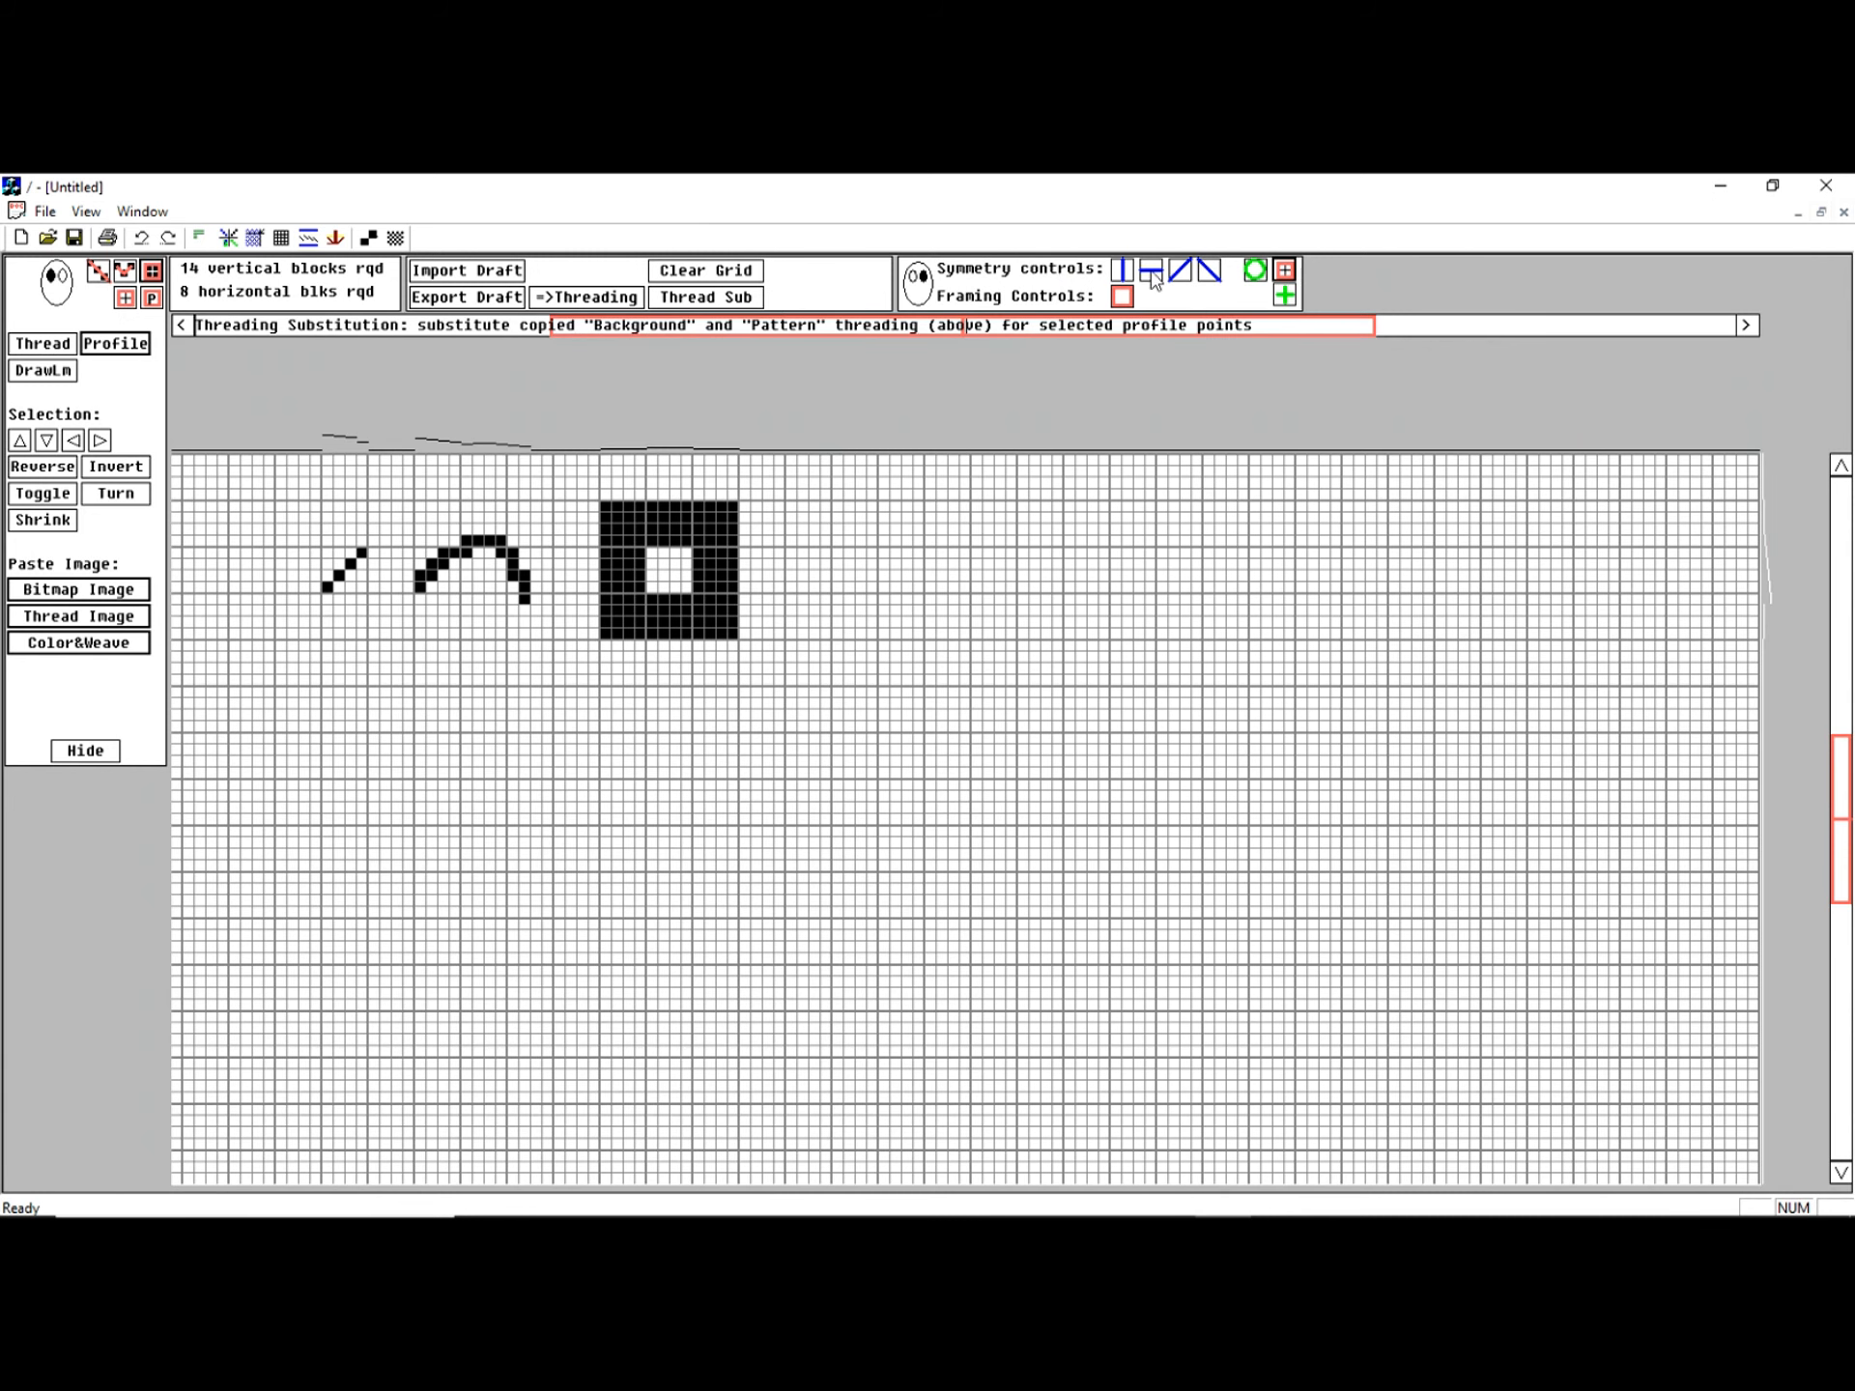
Step: Build a small 6 by 6 block motif near the grid's upper-left corner using straight lines and single points
{"action": "left_click", "coordinate": [150, 302]}
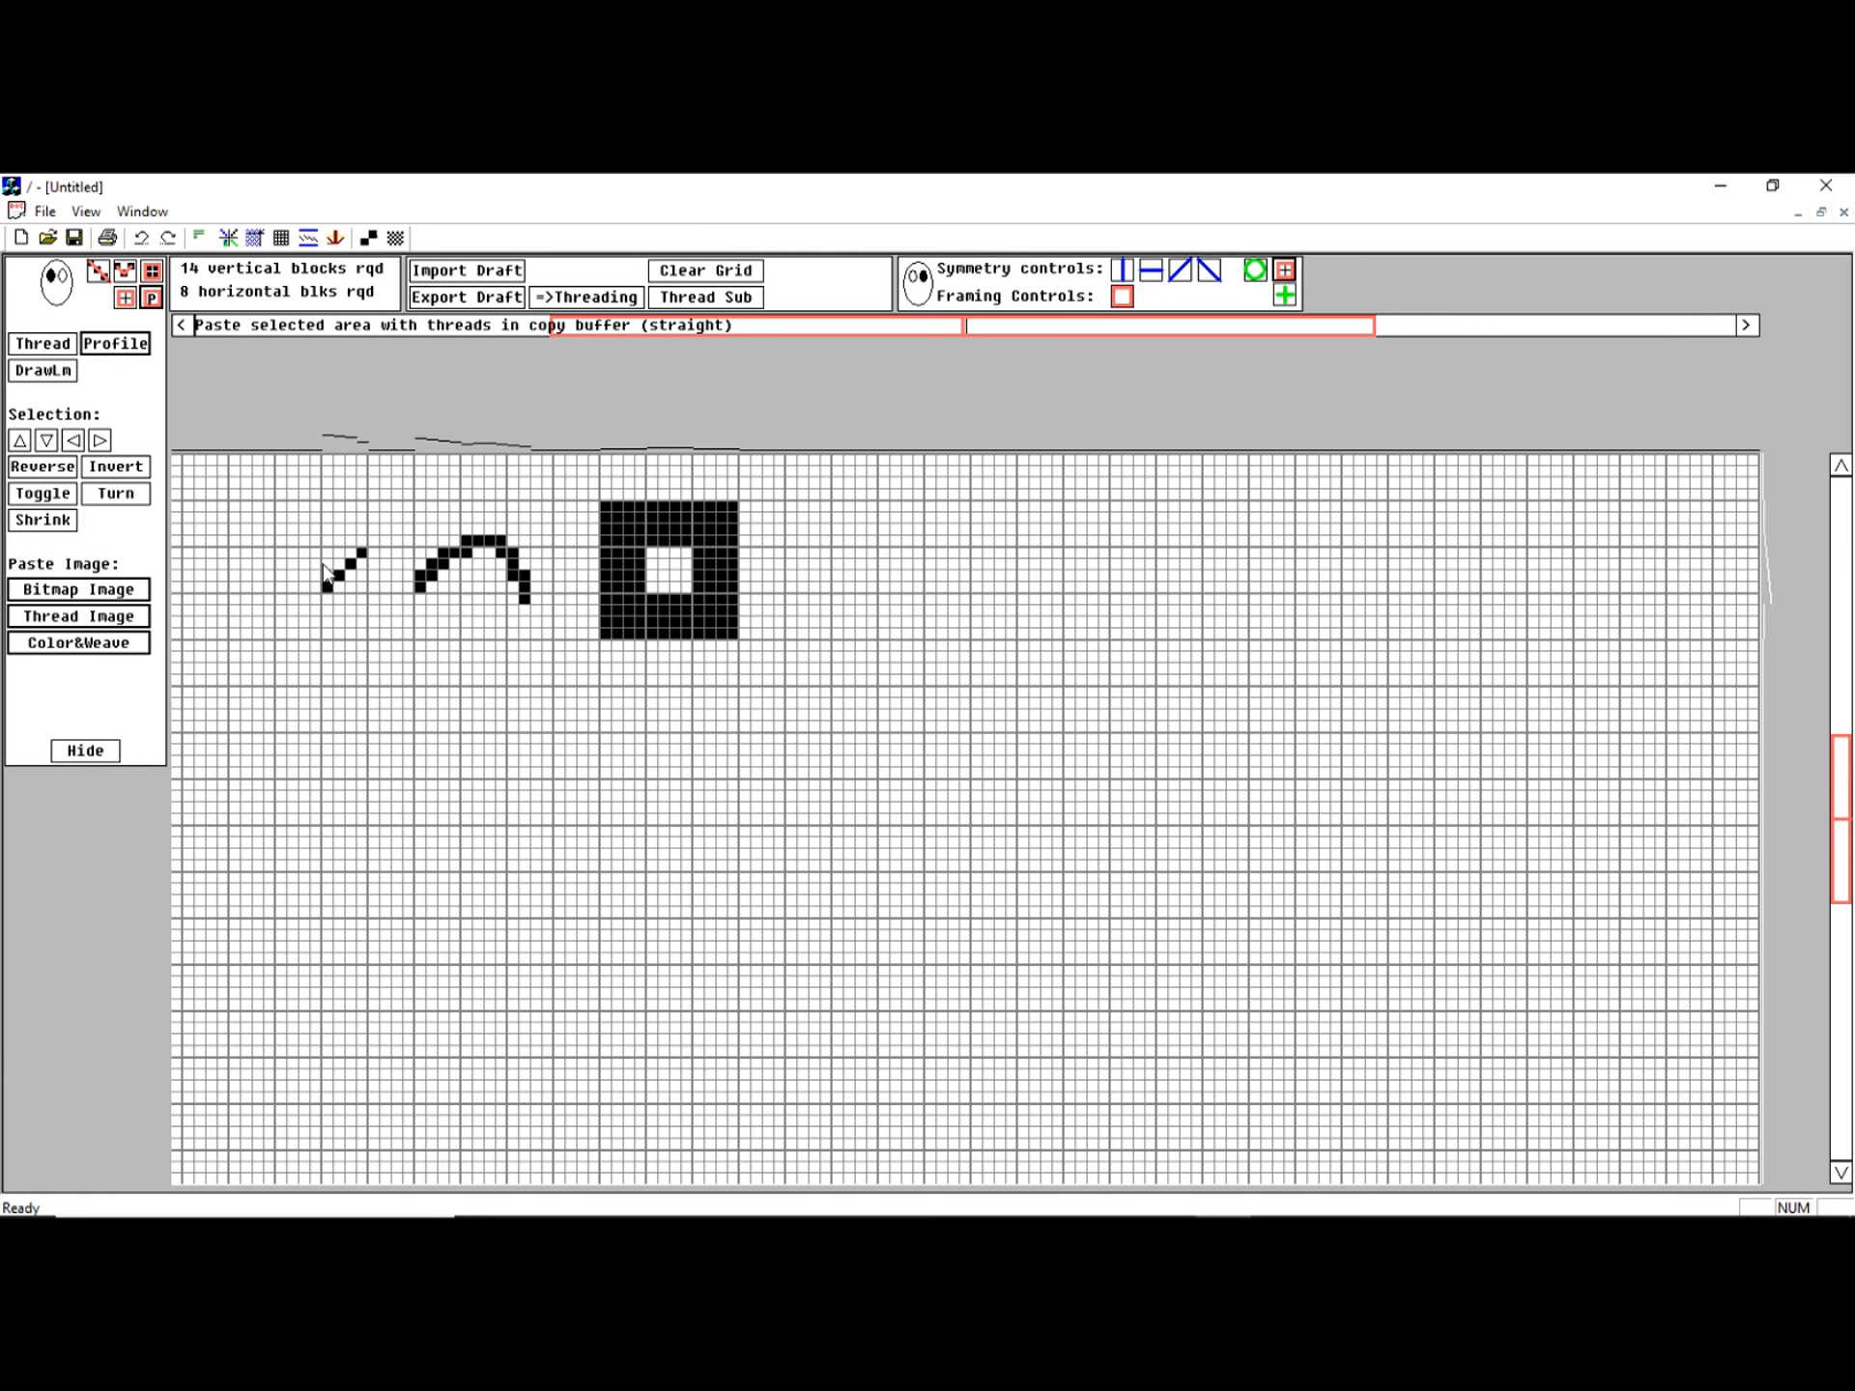
{"action": "left_click", "coordinate": [98, 271]}
{"action": "left_click_drag", "start_coordinate": [232, 517], "coordinate": [287, 541]}
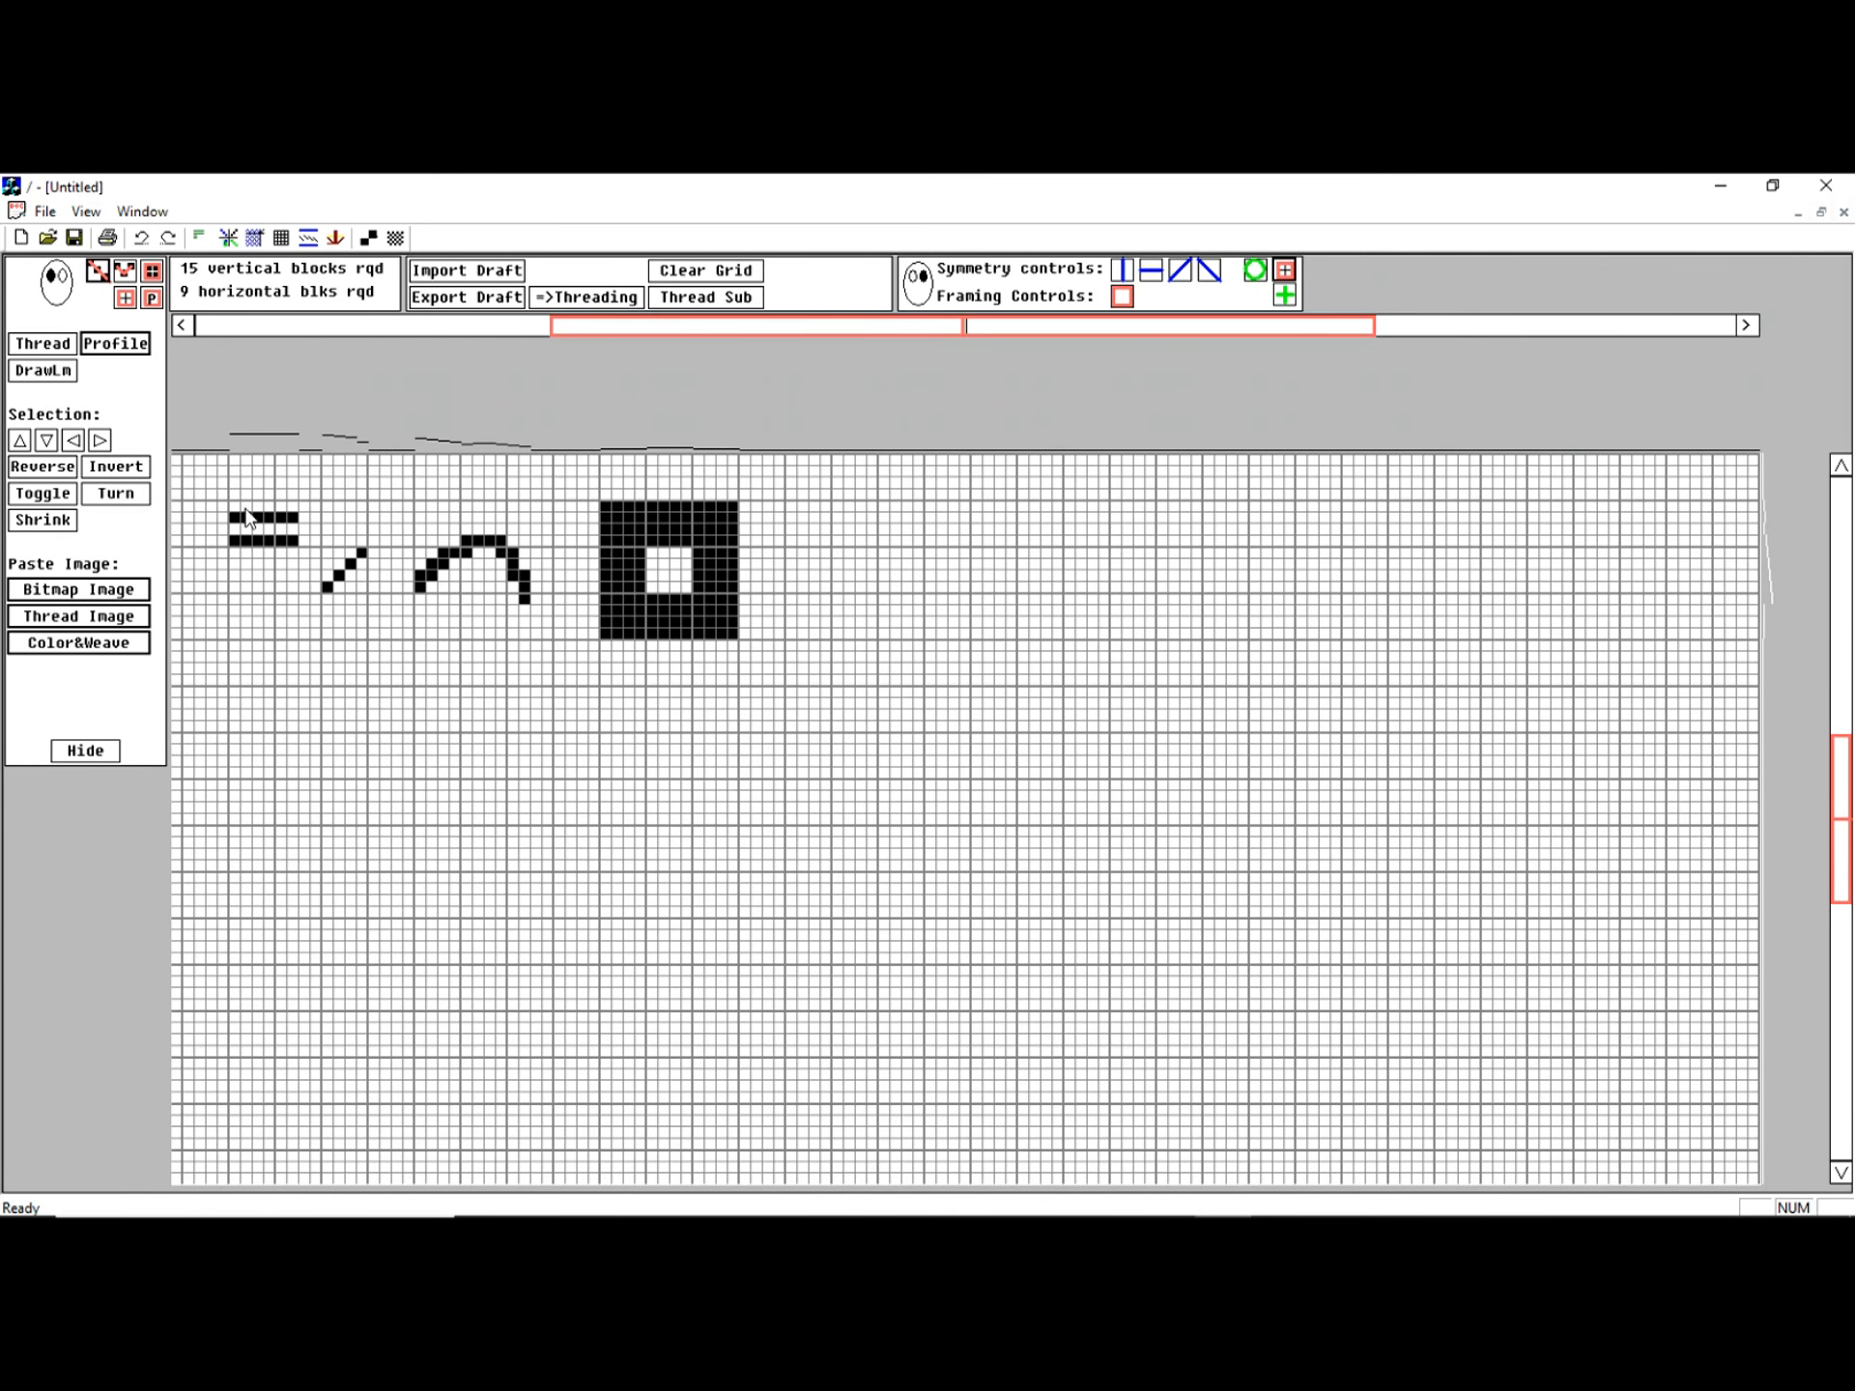
{"action": "mouse_move", "coordinate": [248, 517]}
{"action": "left_mouse_down"}
{"action": "mouse_move", "coordinate": [249, 553]}
{"action": "mouse_move", "coordinate": [270, 553]}
{"action": "left_mouse_up"}
{"action": "left_click", "coordinate": [293, 527]}
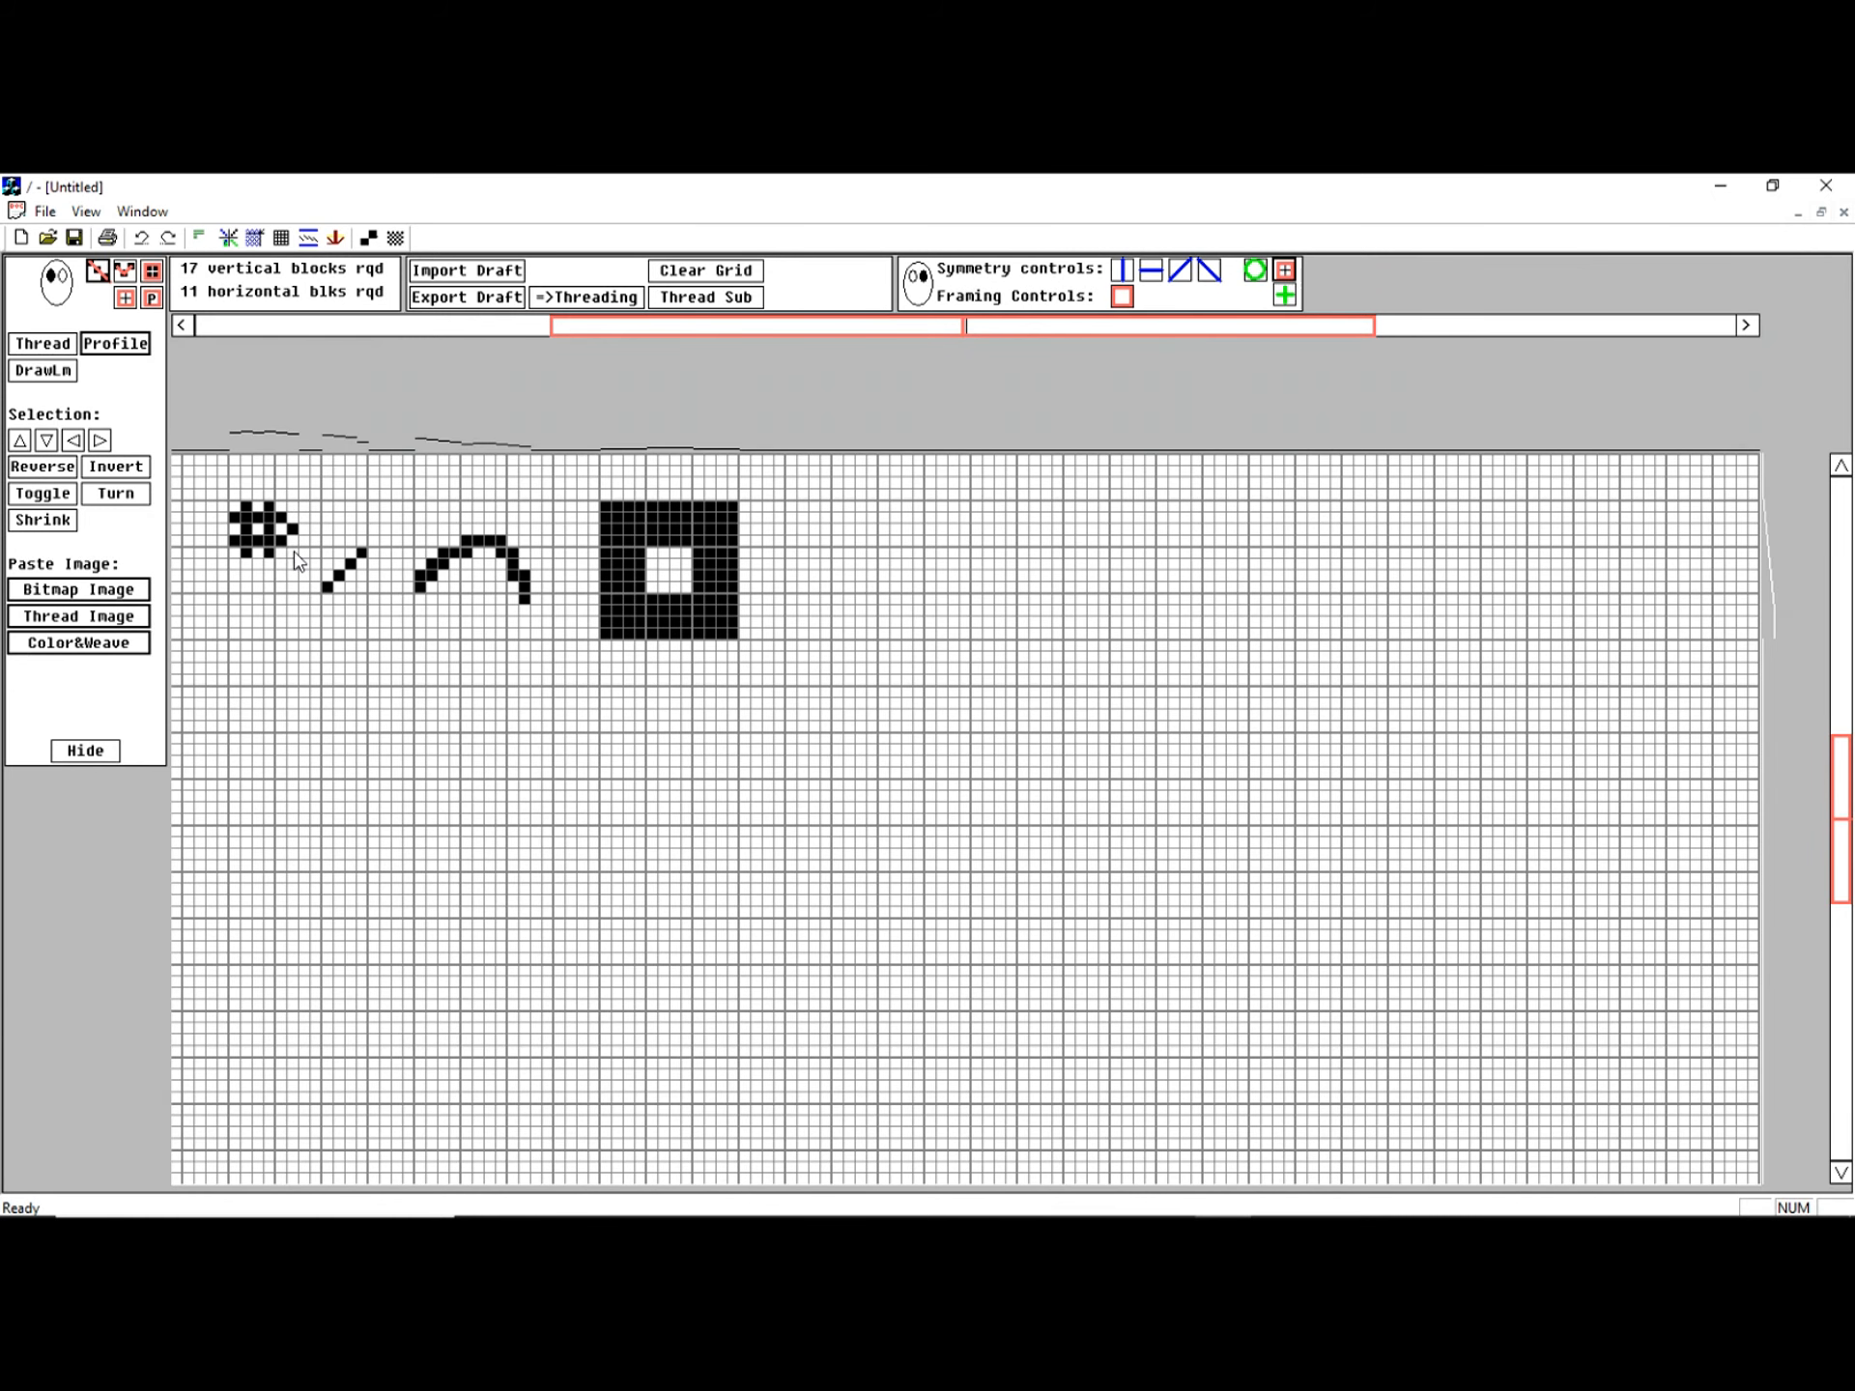
{"action": "left_click", "coordinate": [280, 565]}
{"action": "left_click", "coordinate": [222, 565]}
{"action": "left_click", "coordinate": [292, 533]}
{"action": "left_click", "coordinate": [292, 508]}
Step: Select the 6 by 6 motif and tile it across a large rectangular area to the right of the hollow square
{"action": "left_click_drag", "start_coordinate": [234, 515], "coordinate": [298, 568]}
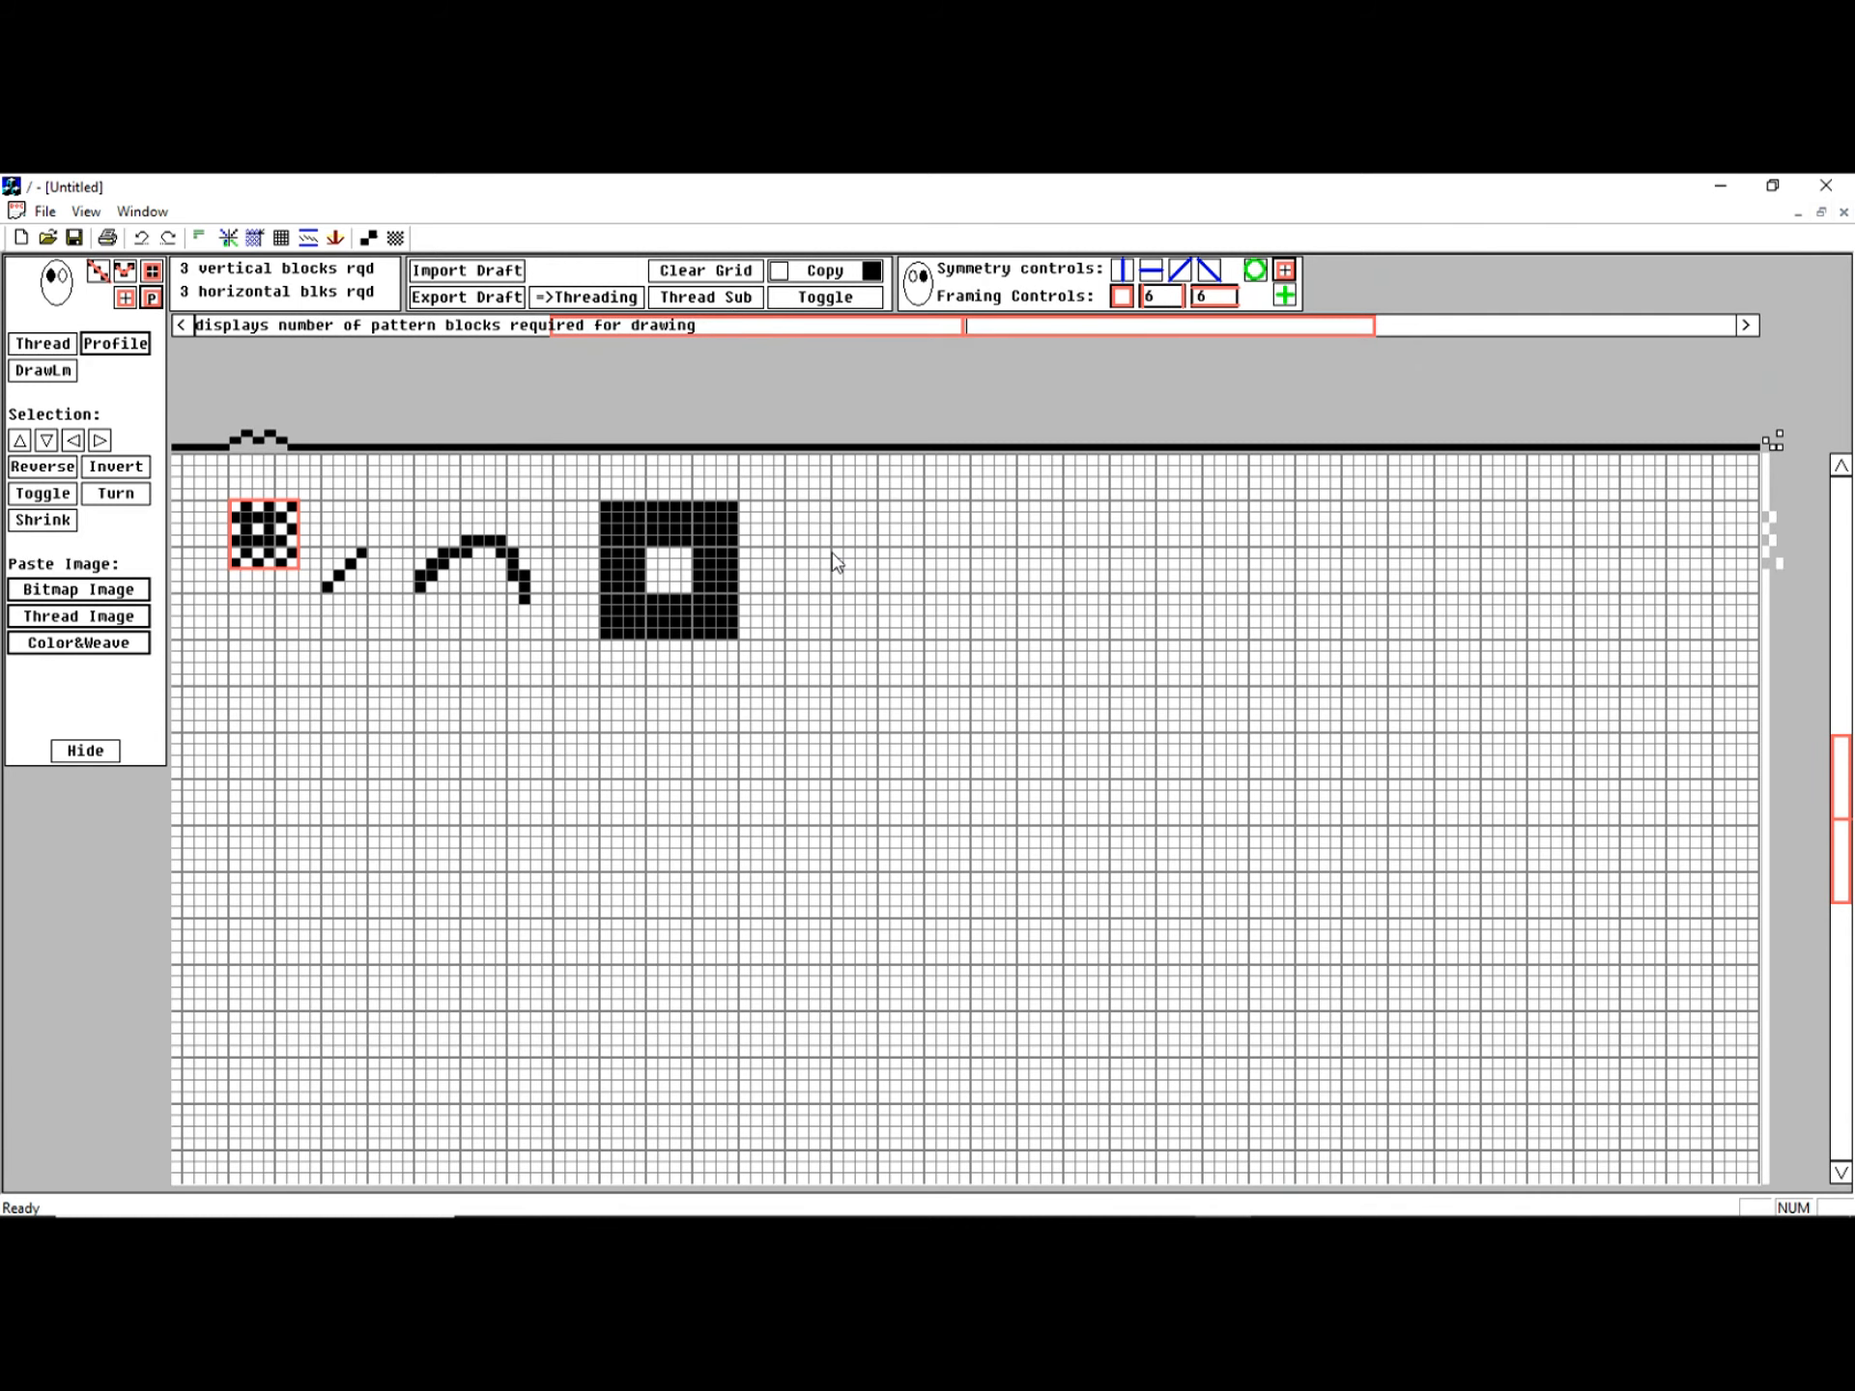
{"action": "left_click_drag", "start_coordinate": [838, 556], "coordinate": [1600, 1033]}
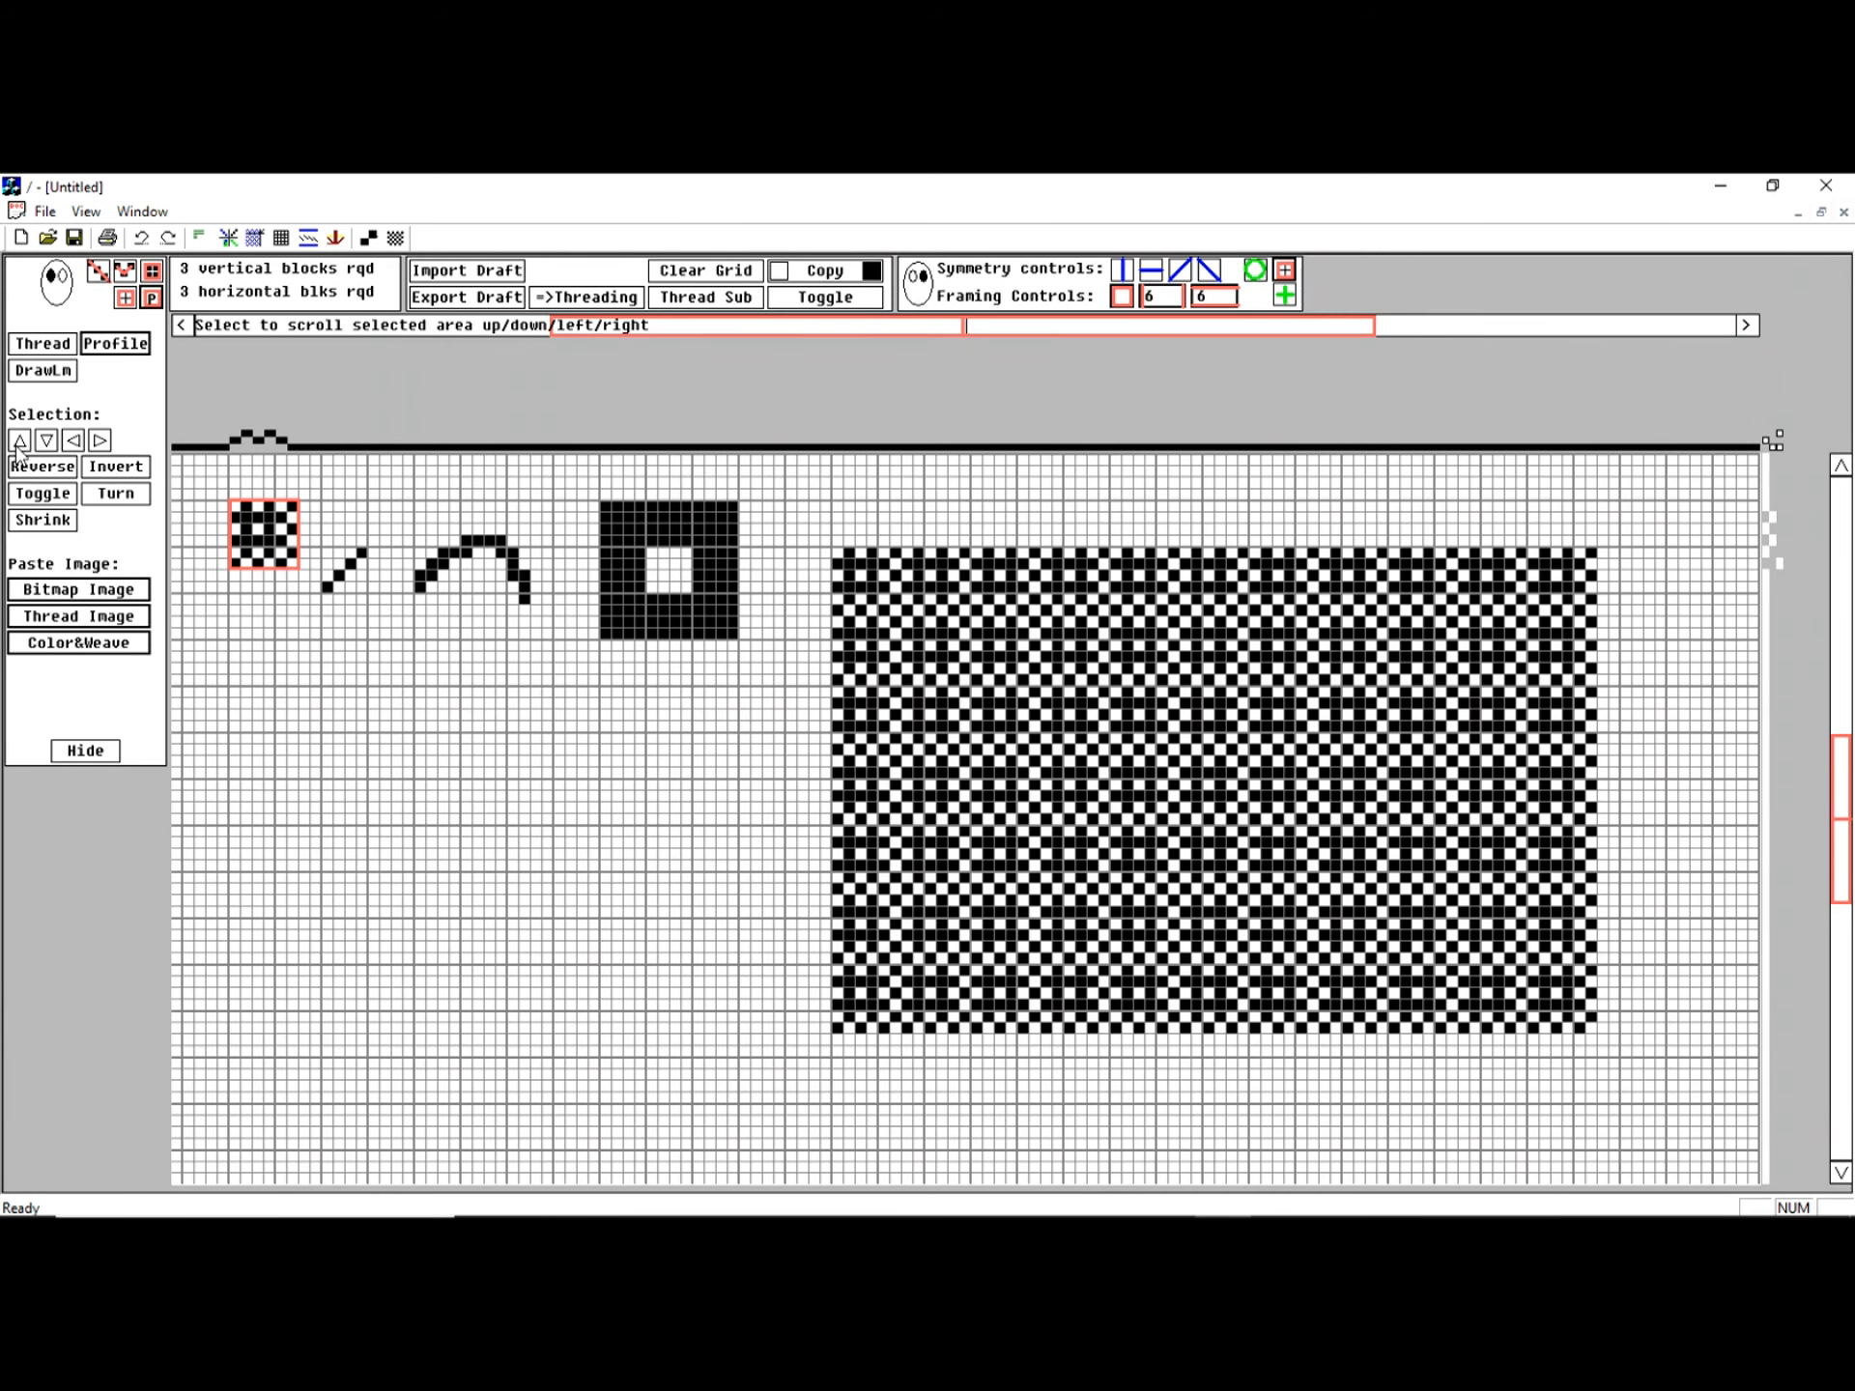
Step: Shift the selected 6 by 6 motif up, down, left and right until it returns to its original arrangement
{"action": "left_click", "coordinate": [20, 440]}
{"action": "left_click", "coordinate": [20, 440]}
{"action": "left_click", "coordinate": [19, 440]}
{"action": "left_click", "coordinate": [20, 442]}
{"action": "left_click", "coordinate": [46, 440]}
{"action": "left_click", "coordinate": [46, 440]}
{"action": "left_click", "coordinate": [47, 440]}
{"action": "left_click", "coordinate": [47, 440]}
{"action": "left_click", "coordinate": [73, 441]}
{"action": "left_click", "coordinate": [74, 440]}
{"action": "left_click", "coordinate": [73, 440]}
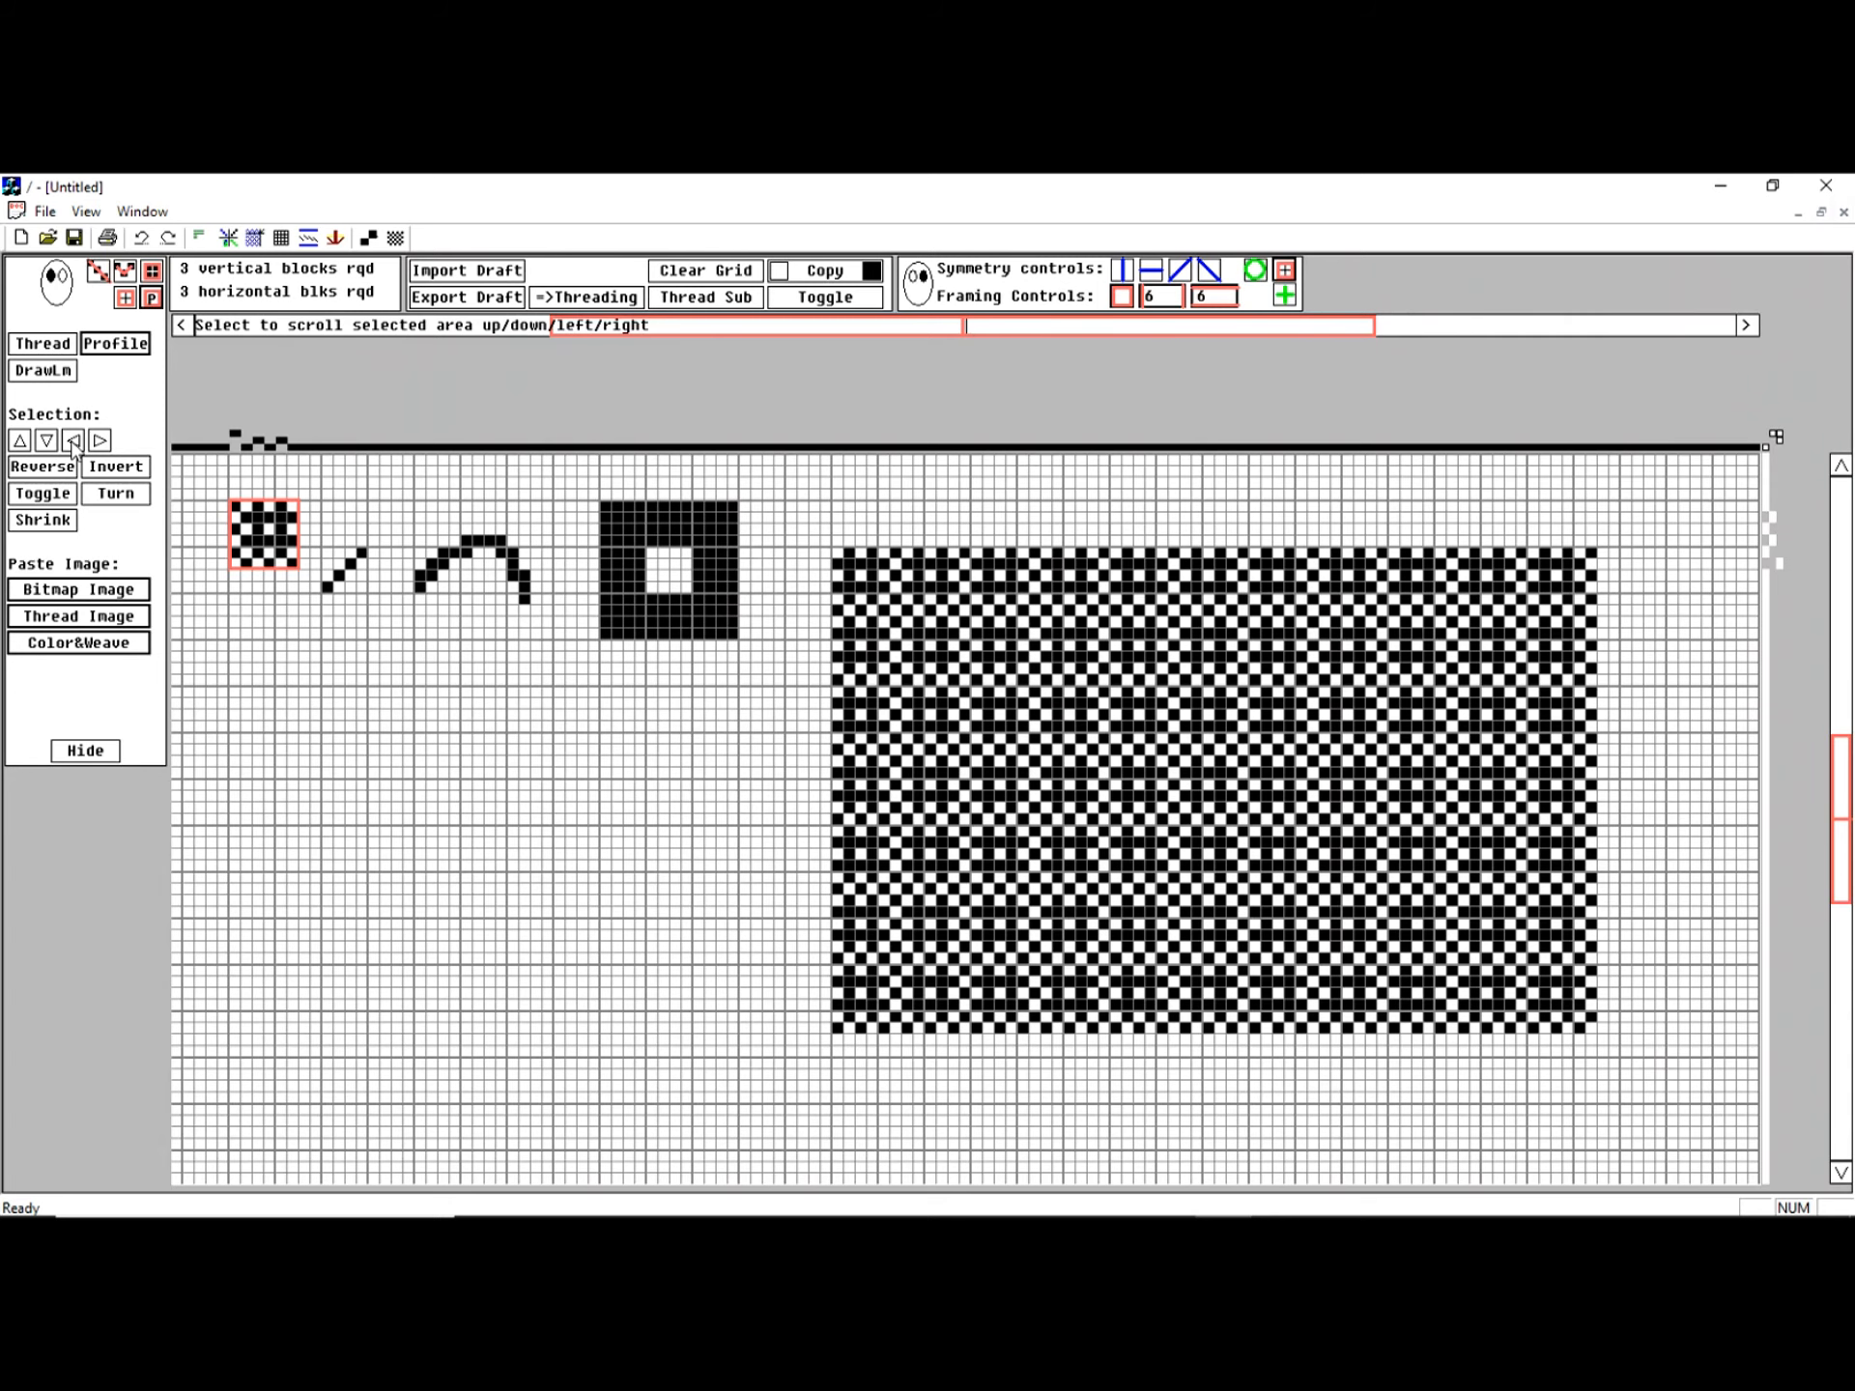
{"action": "left_click", "coordinate": [96, 442]}
{"action": "left_click", "coordinate": [96, 441]}
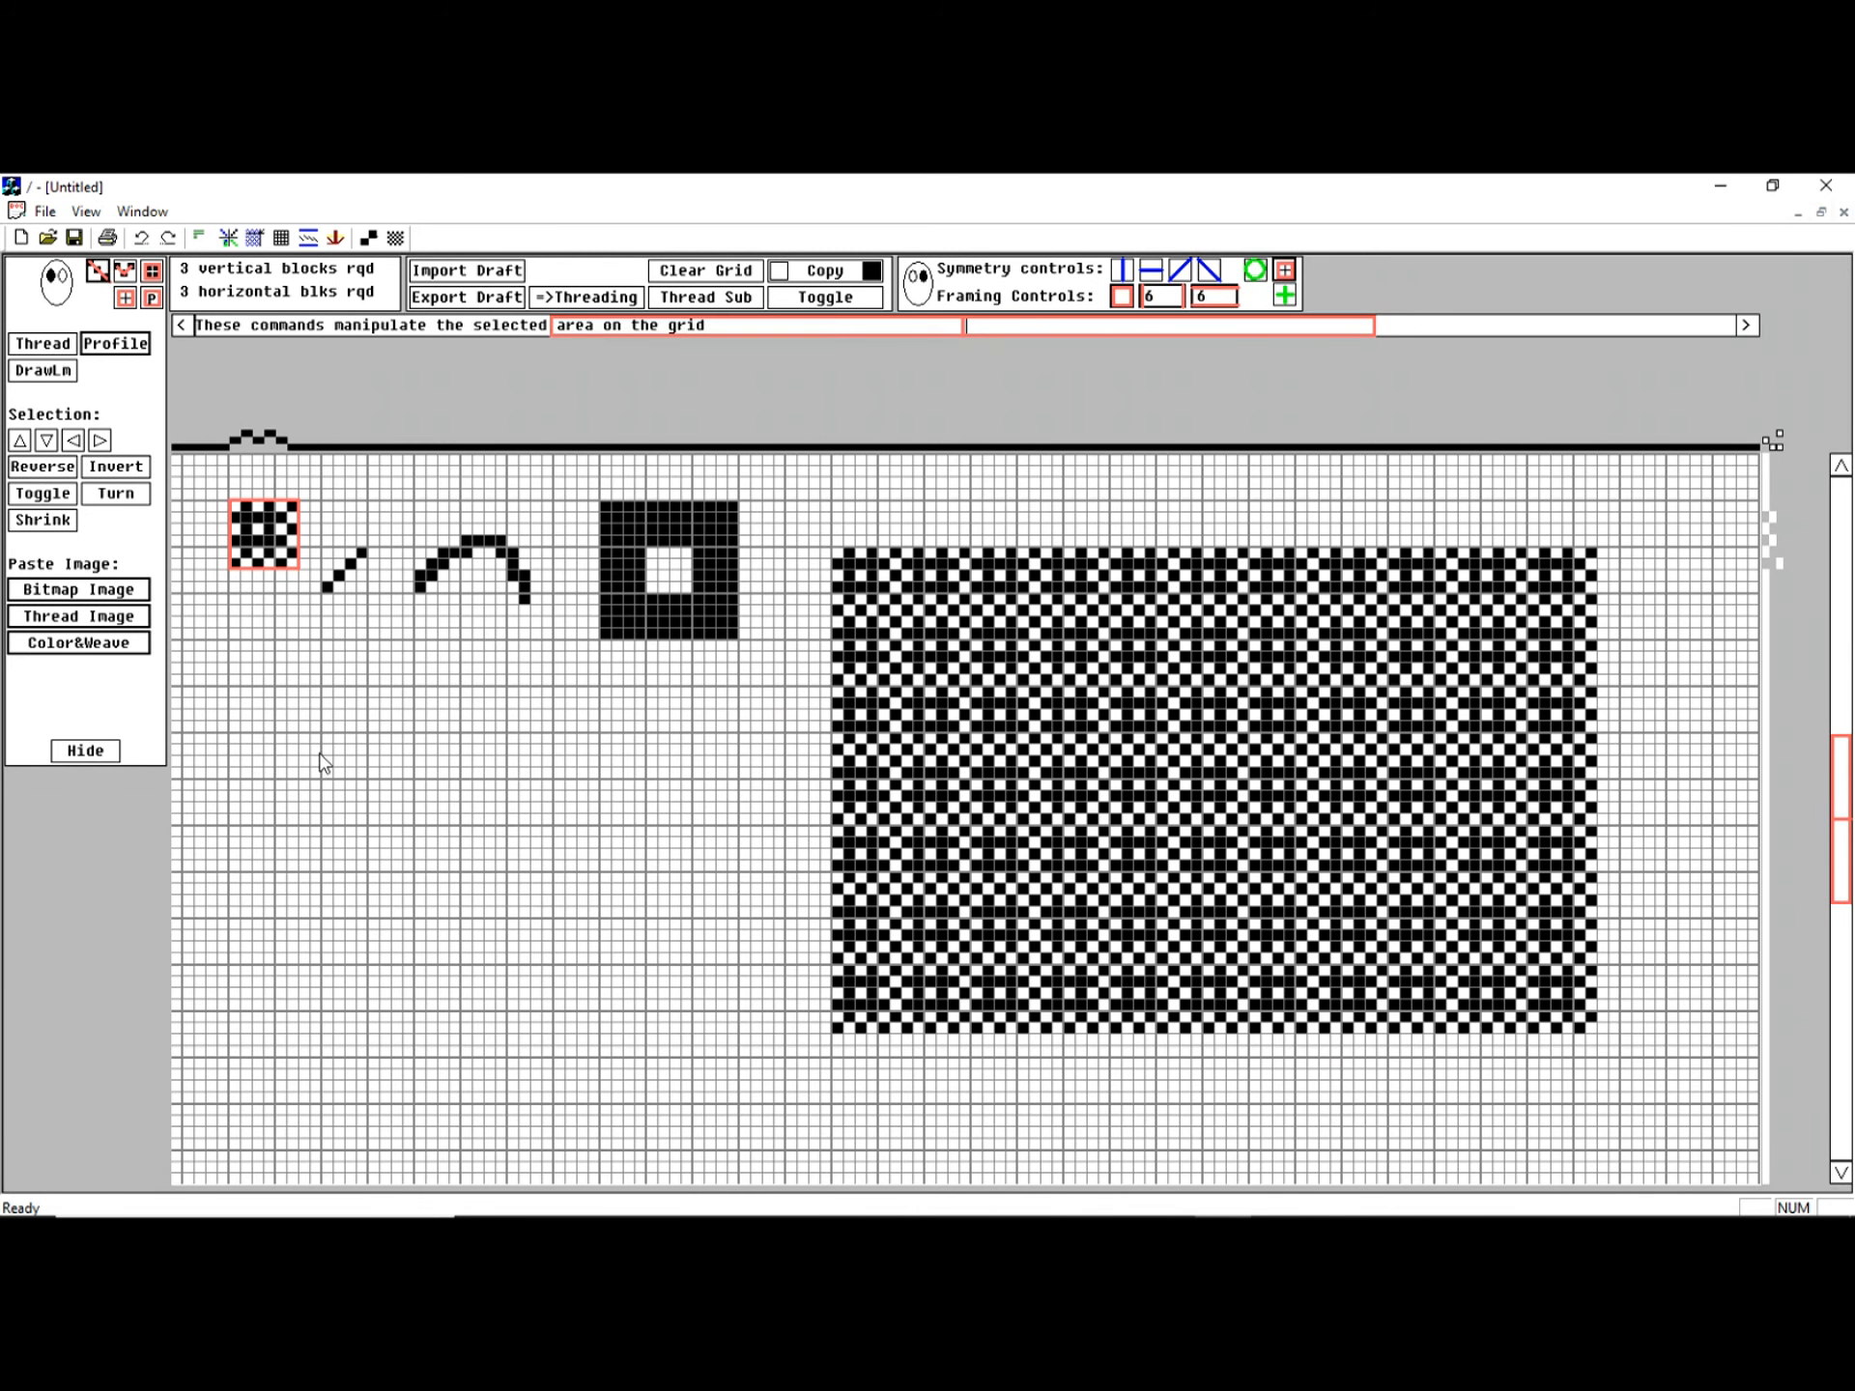
Step: Draw a diagonal arrow below the motif, 8 by 8 blocks in size and pointing to the upper right
{"action": "left_click", "coordinate": [281, 726]}
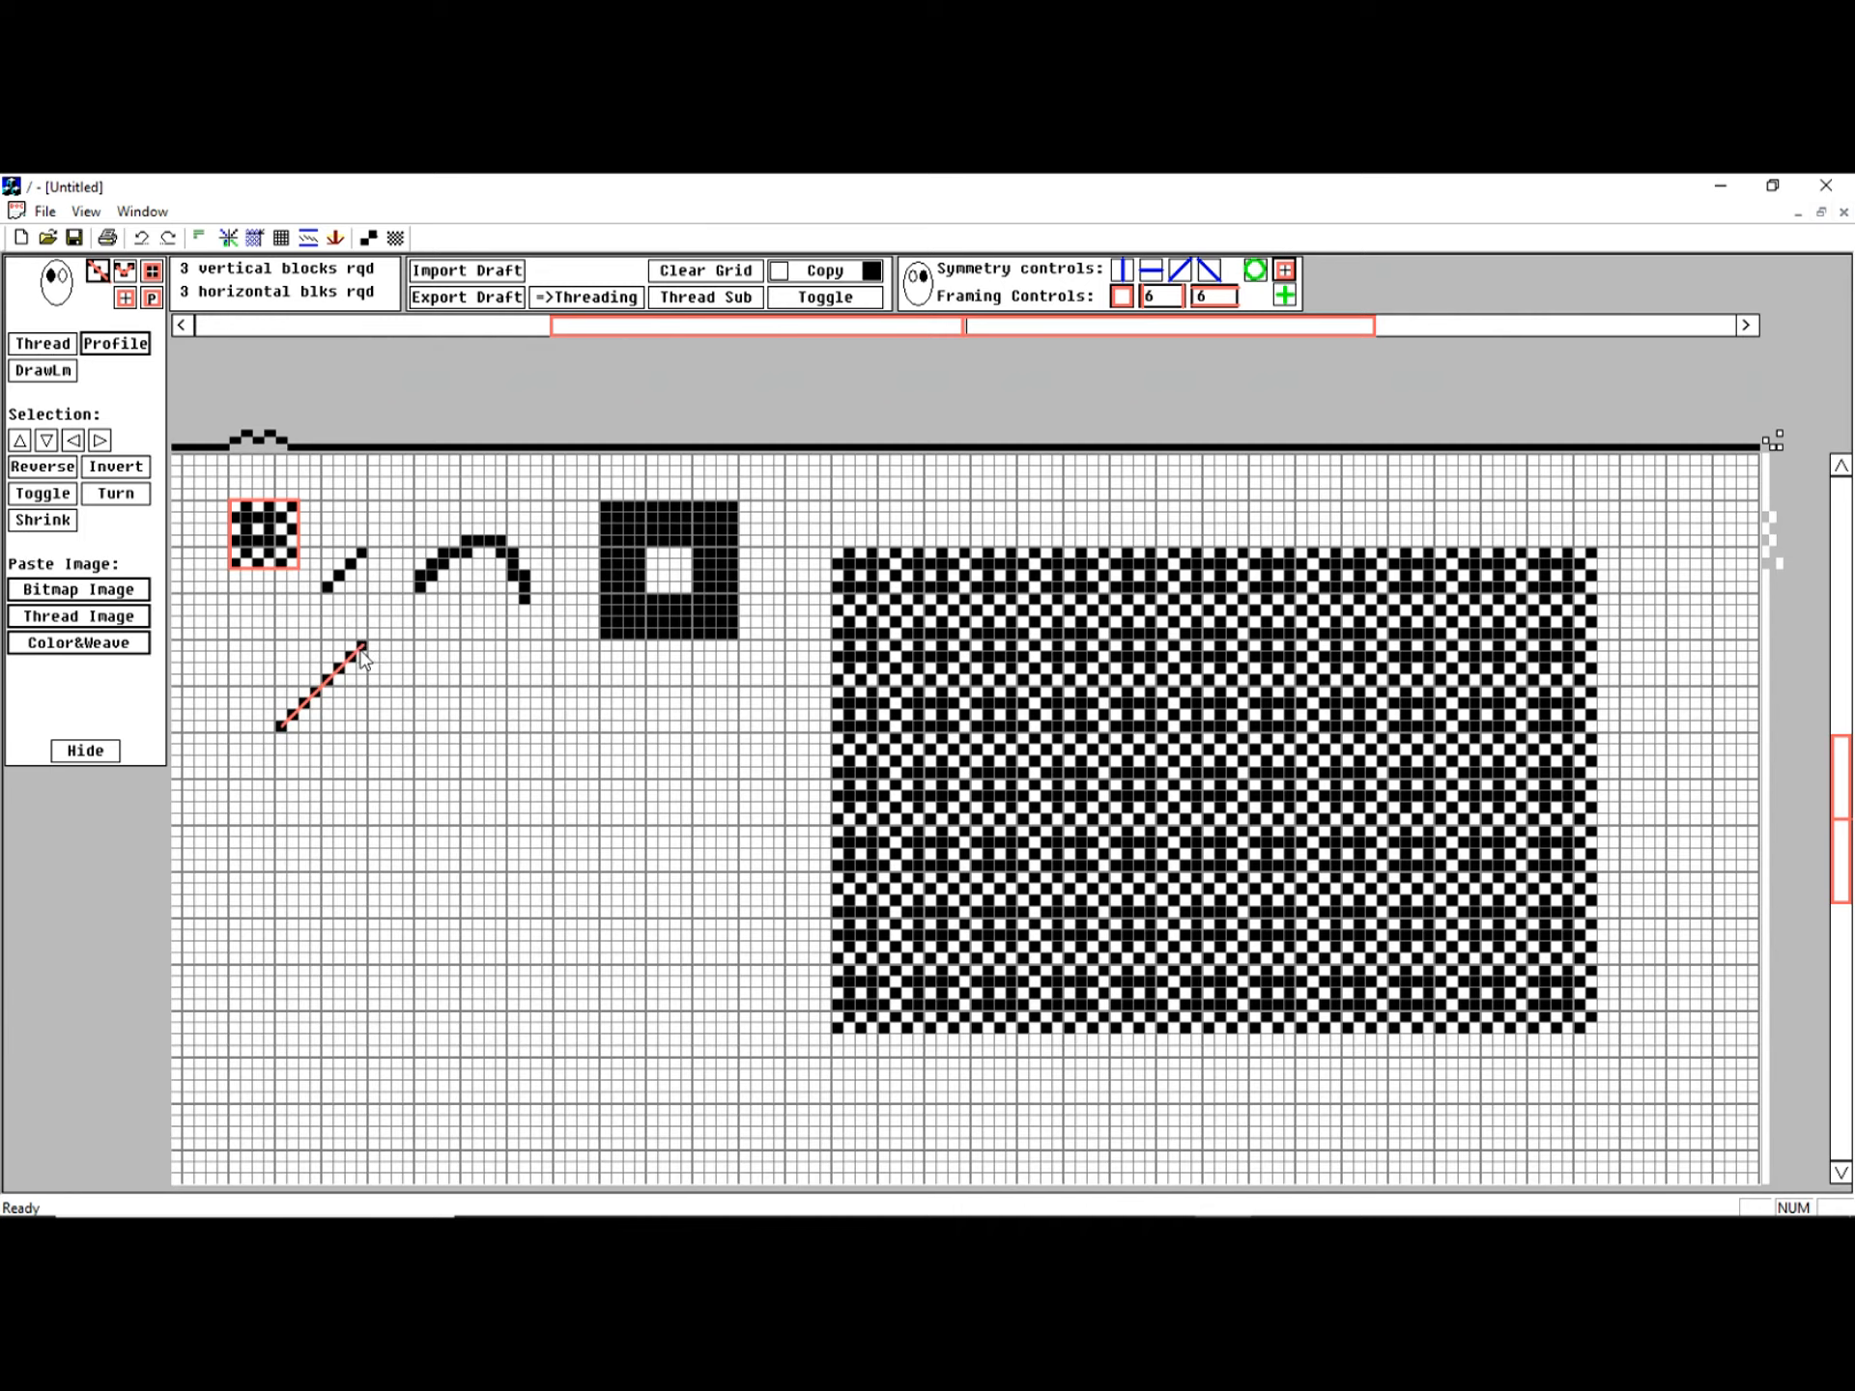
{"action": "left_click", "coordinate": [357, 649]}
{"action": "left_click", "coordinate": [326, 647]}
{"action": "left_click", "coordinate": [361, 646]}
{"action": "left_click", "coordinate": [362, 649]}
Step: Select the 8 by 8 arrow and apply Reverse, Invert and Toggle twice each to restore its original form
{"action": "left_click_drag", "start_coordinate": [277, 638], "coordinate": [366, 730]}
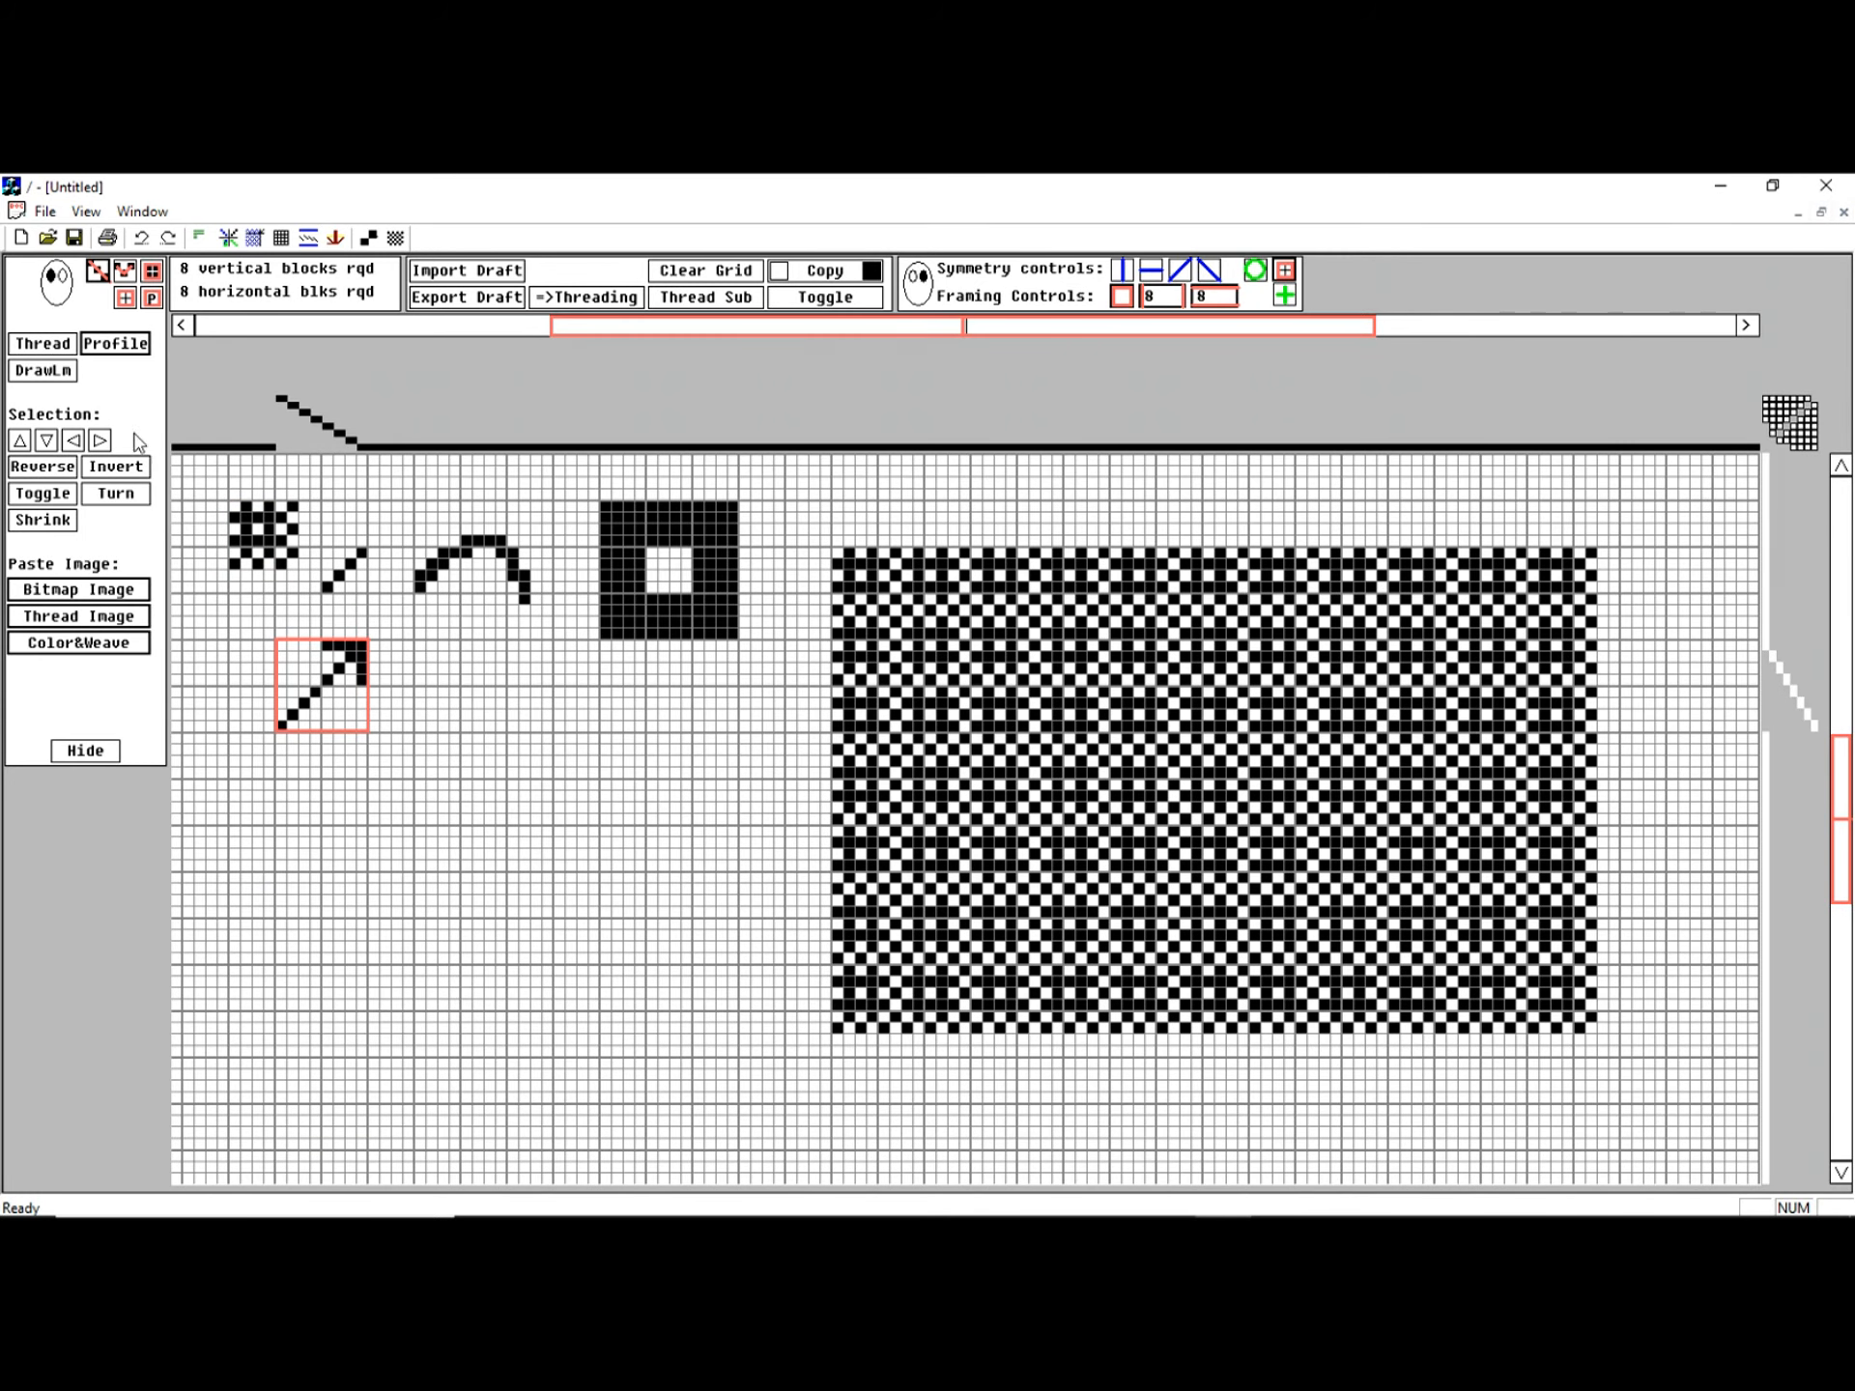
{"action": "left_click", "coordinate": [44, 468]}
{"action": "left_click", "coordinate": [43, 468]}
{"action": "left_click", "coordinate": [125, 468]}
{"action": "left_click", "coordinate": [130, 470]}
{"action": "left_click", "coordinate": [58, 495]}
{"action": "left_click", "coordinate": [60, 497]}
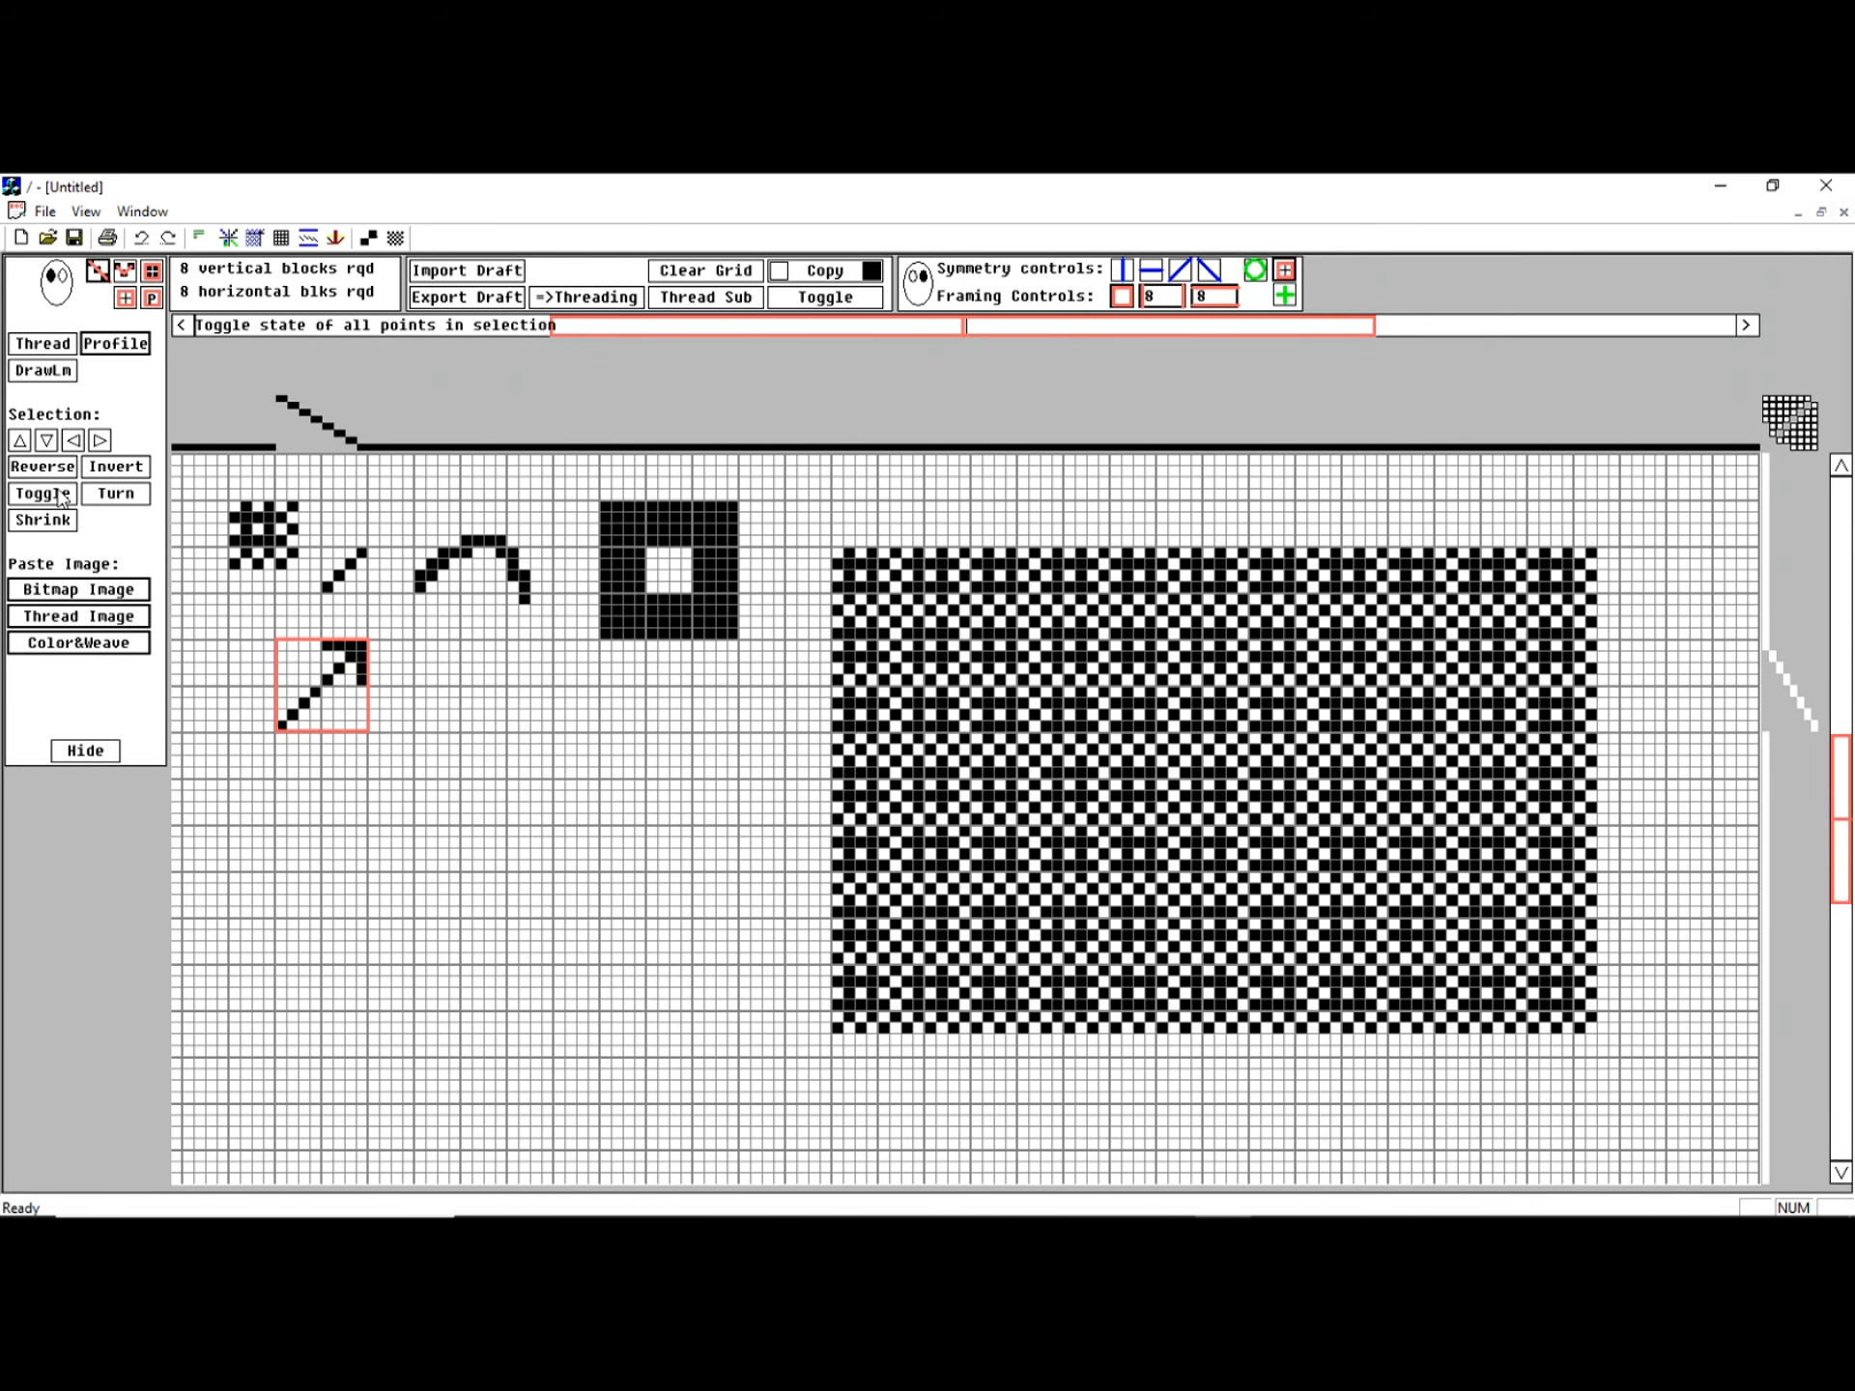
Step: Turn the selected arrow in 90-degree increments through two full rotations
{"action": "left_click", "coordinate": [116, 493]}
{"action": "left_click", "coordinate": [116, 493]}
{"action": "left_click", "coordinate": [134, 497]}
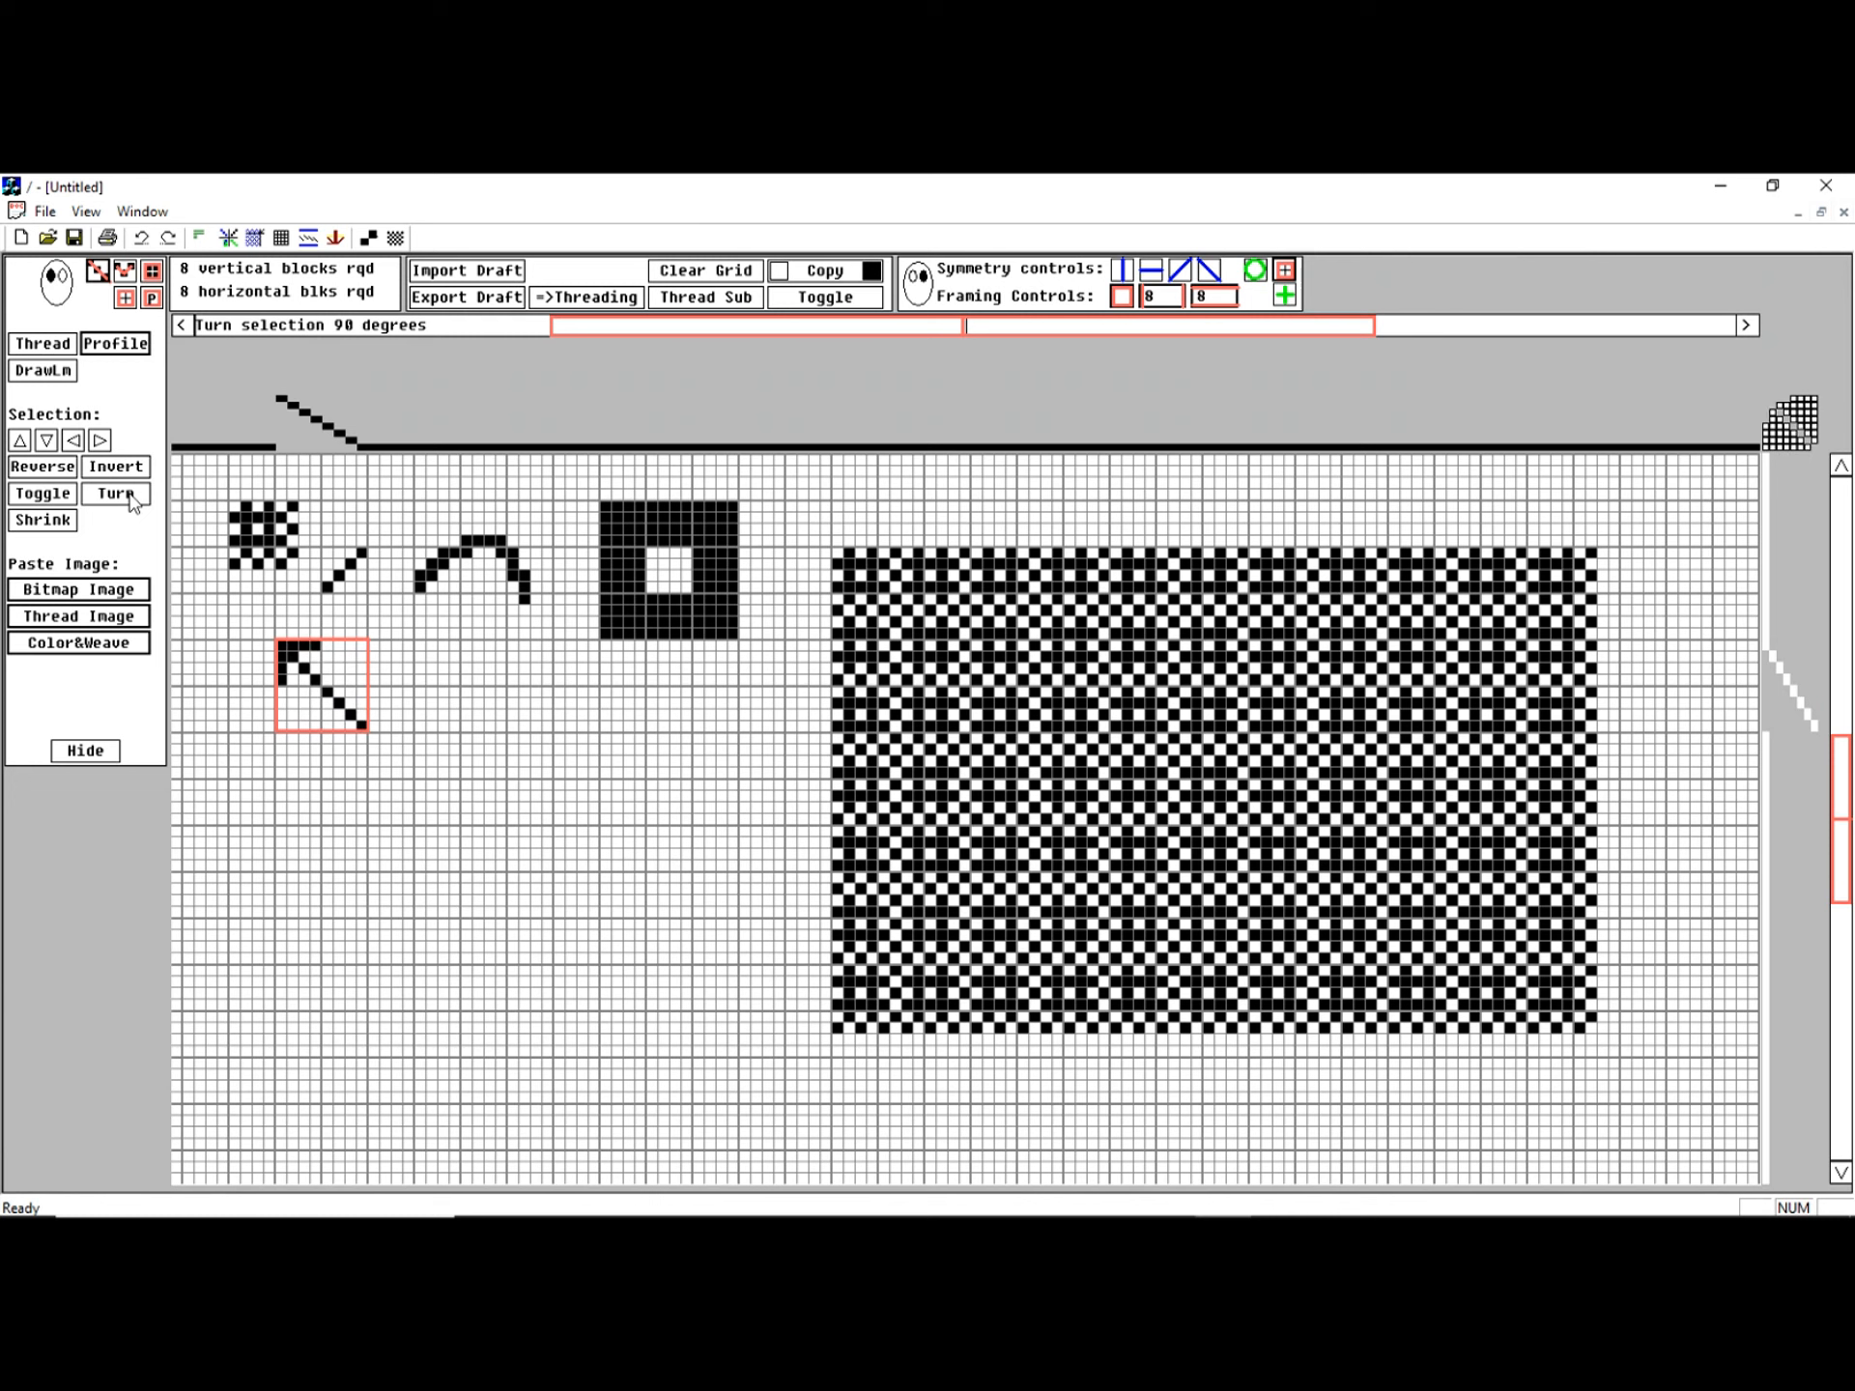
{"action": "left_click", "coordinate": [133, 498]}
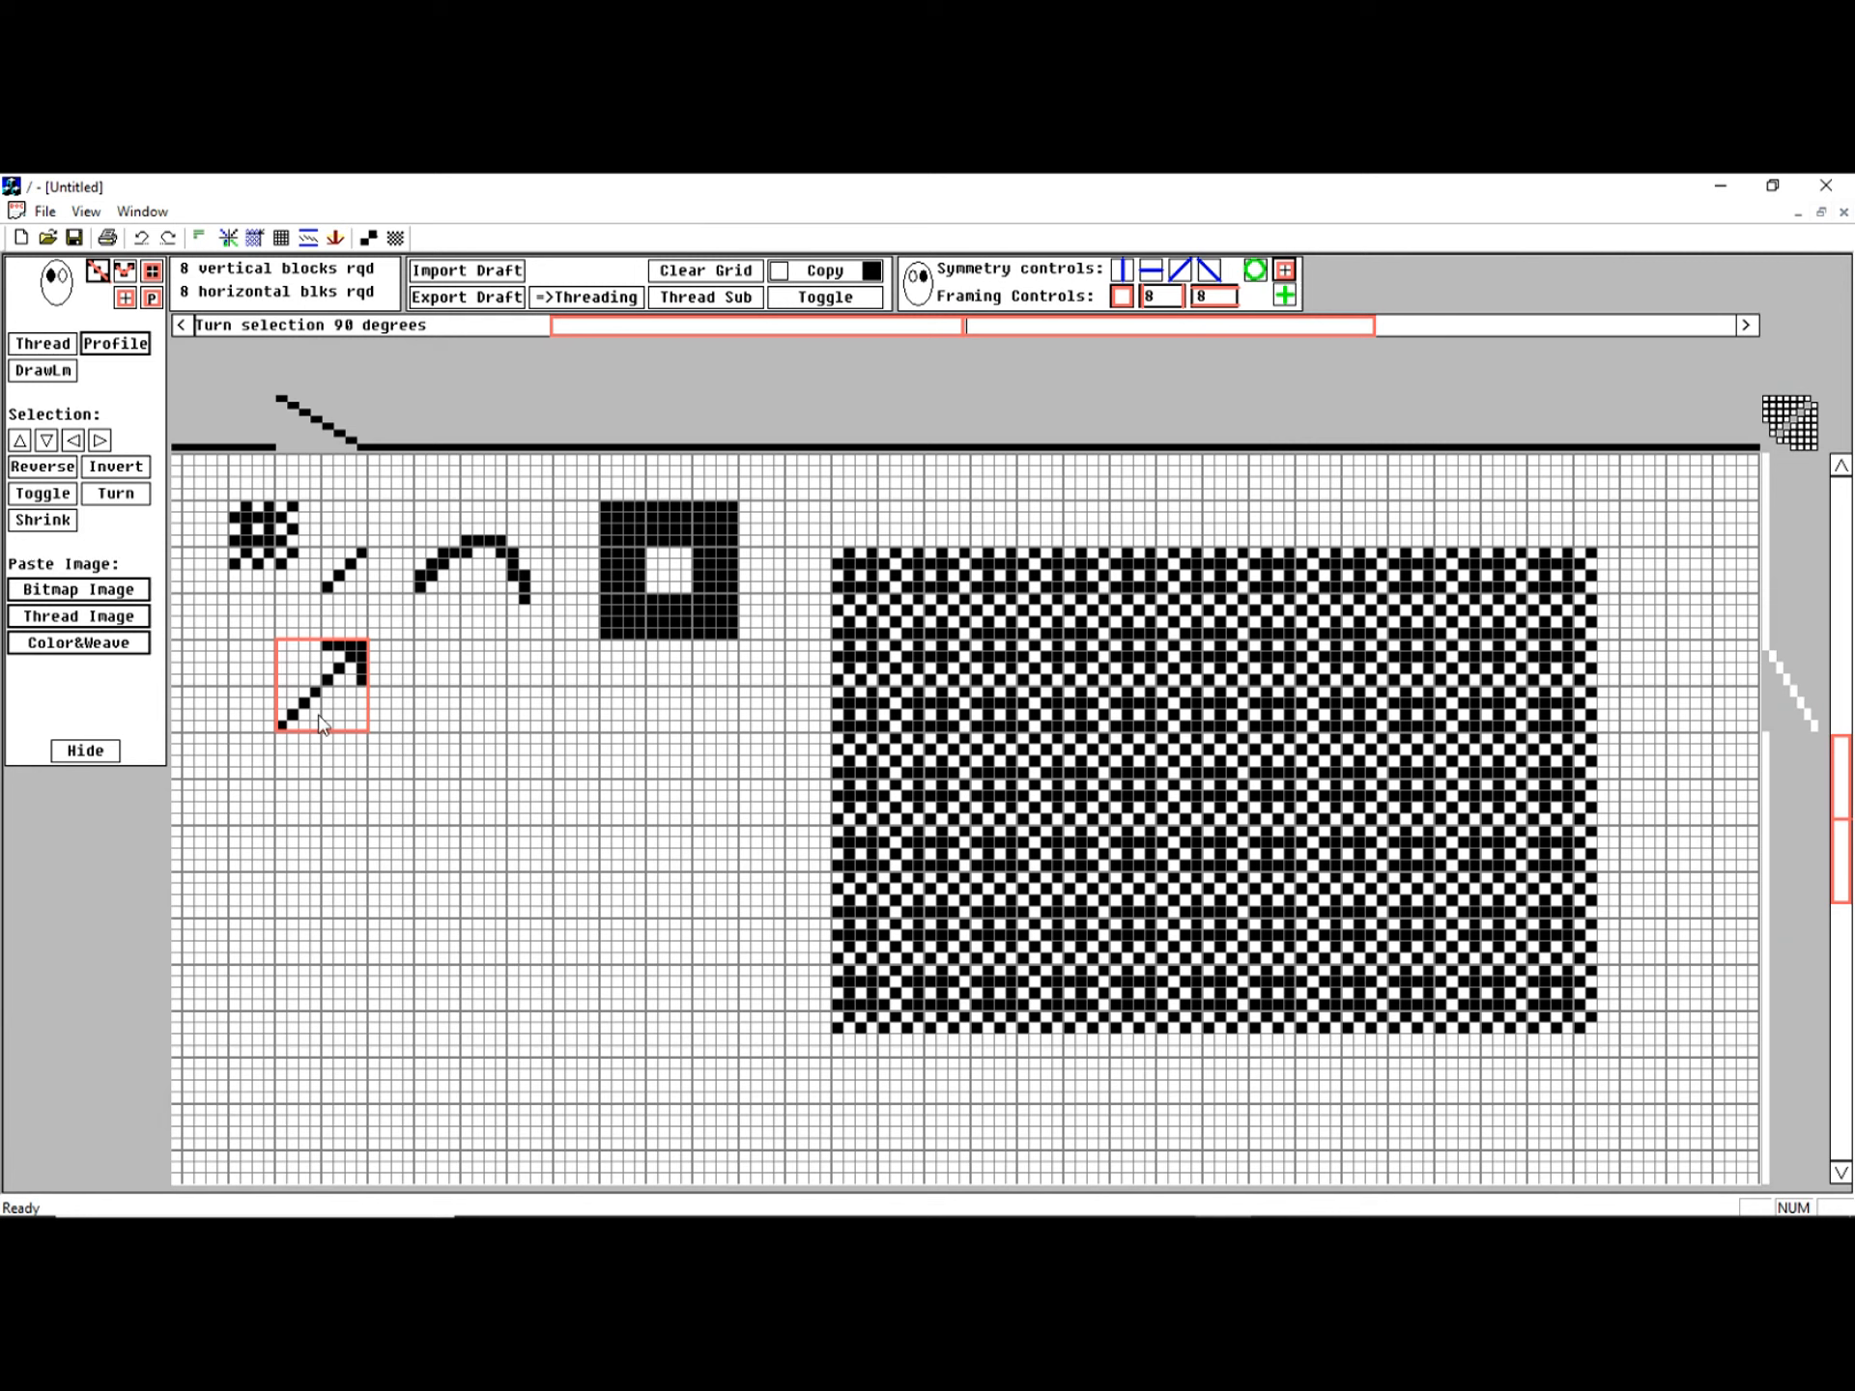
{"action": "left_click", "coordinate": [130, 498]}
{"action": "left_click", "coordinate": [130, 498]}
{"action": "left_click", "coordinate": [130, 498]}
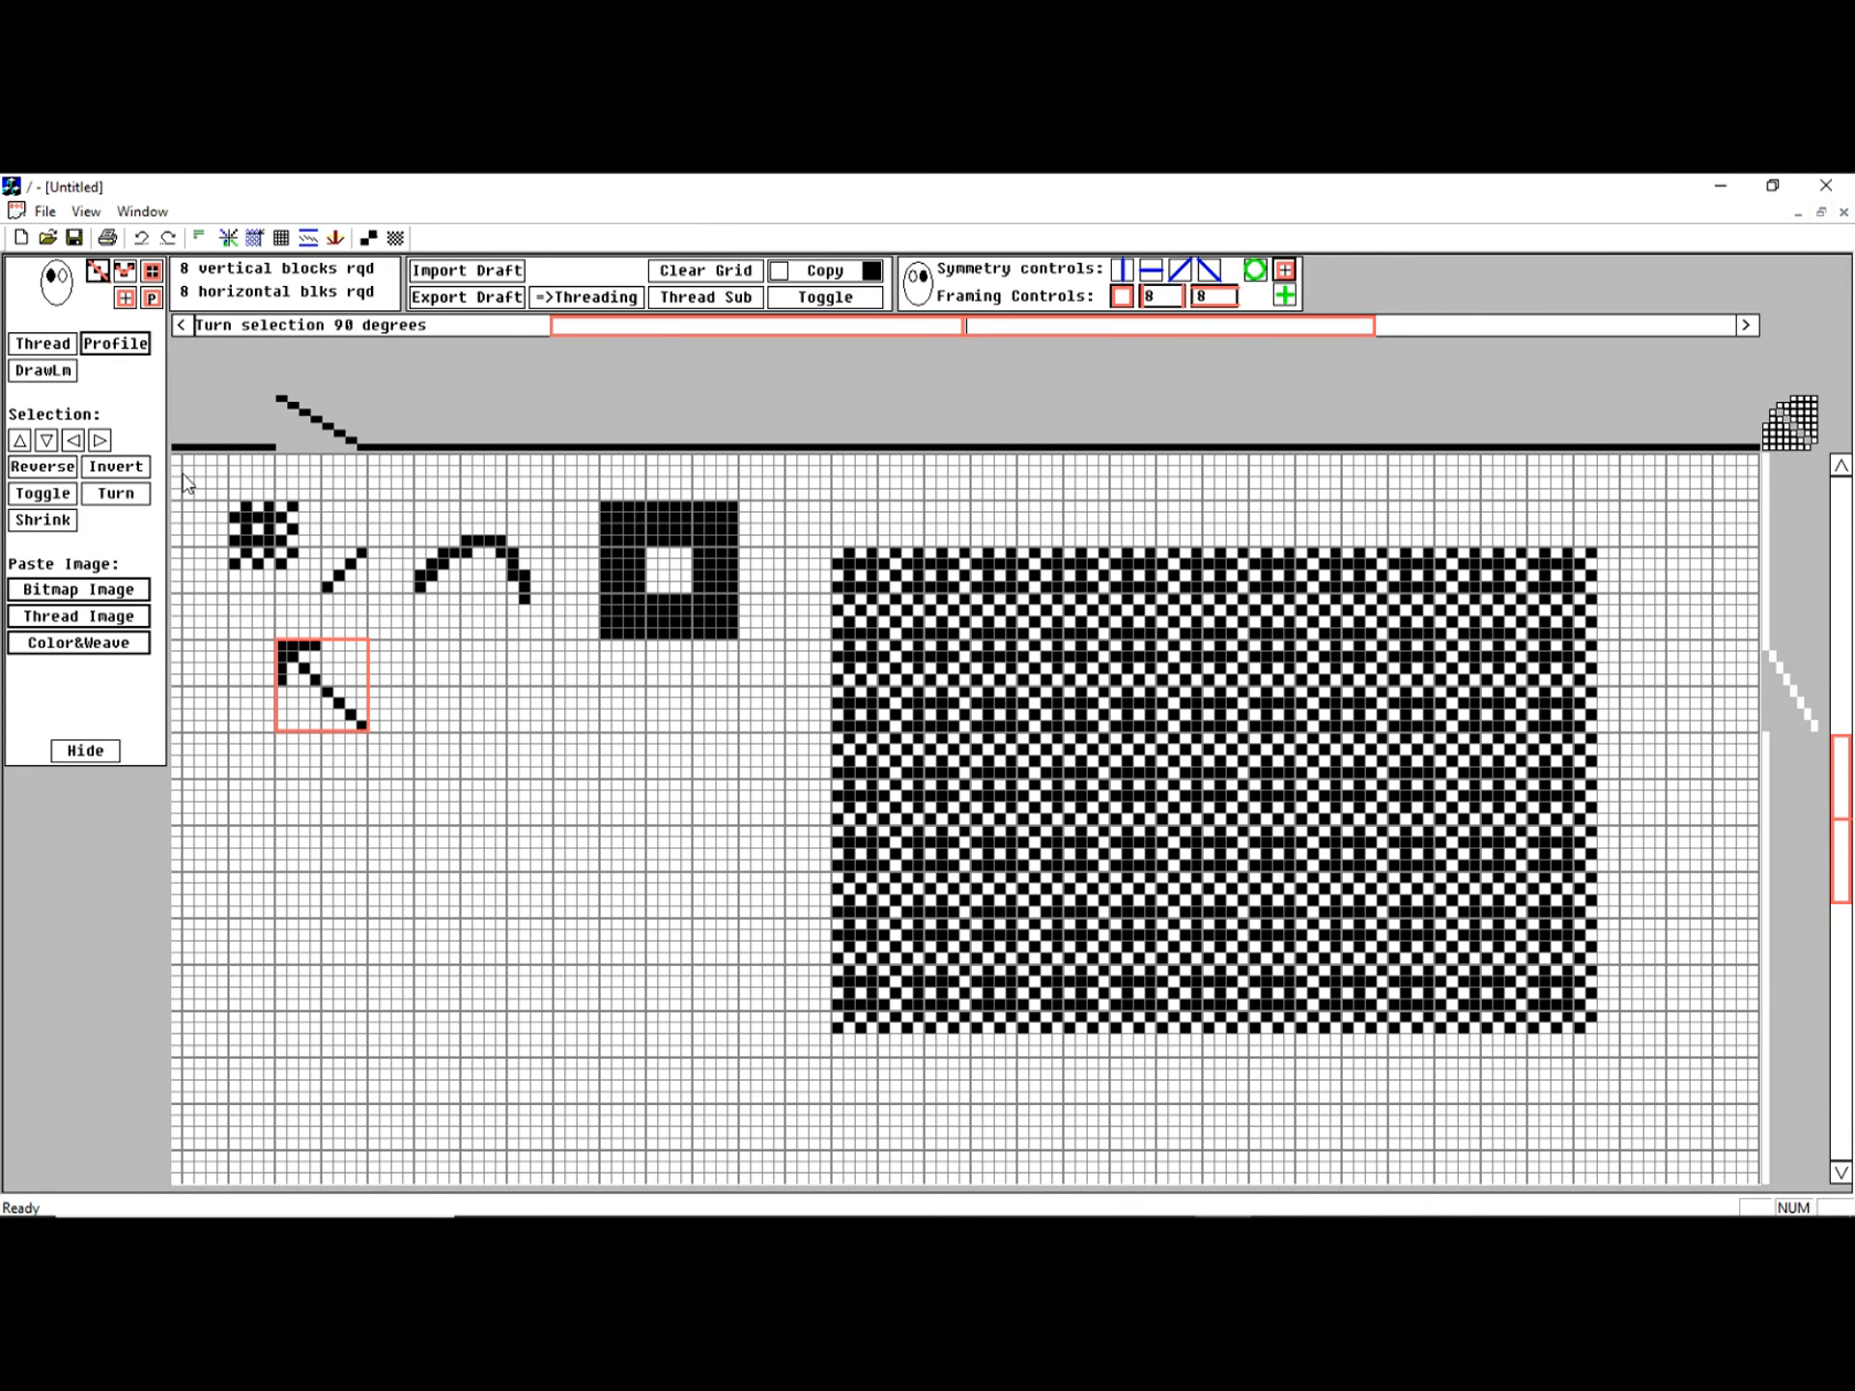
{"action": "left_click", "coordinate": [123, 494]}
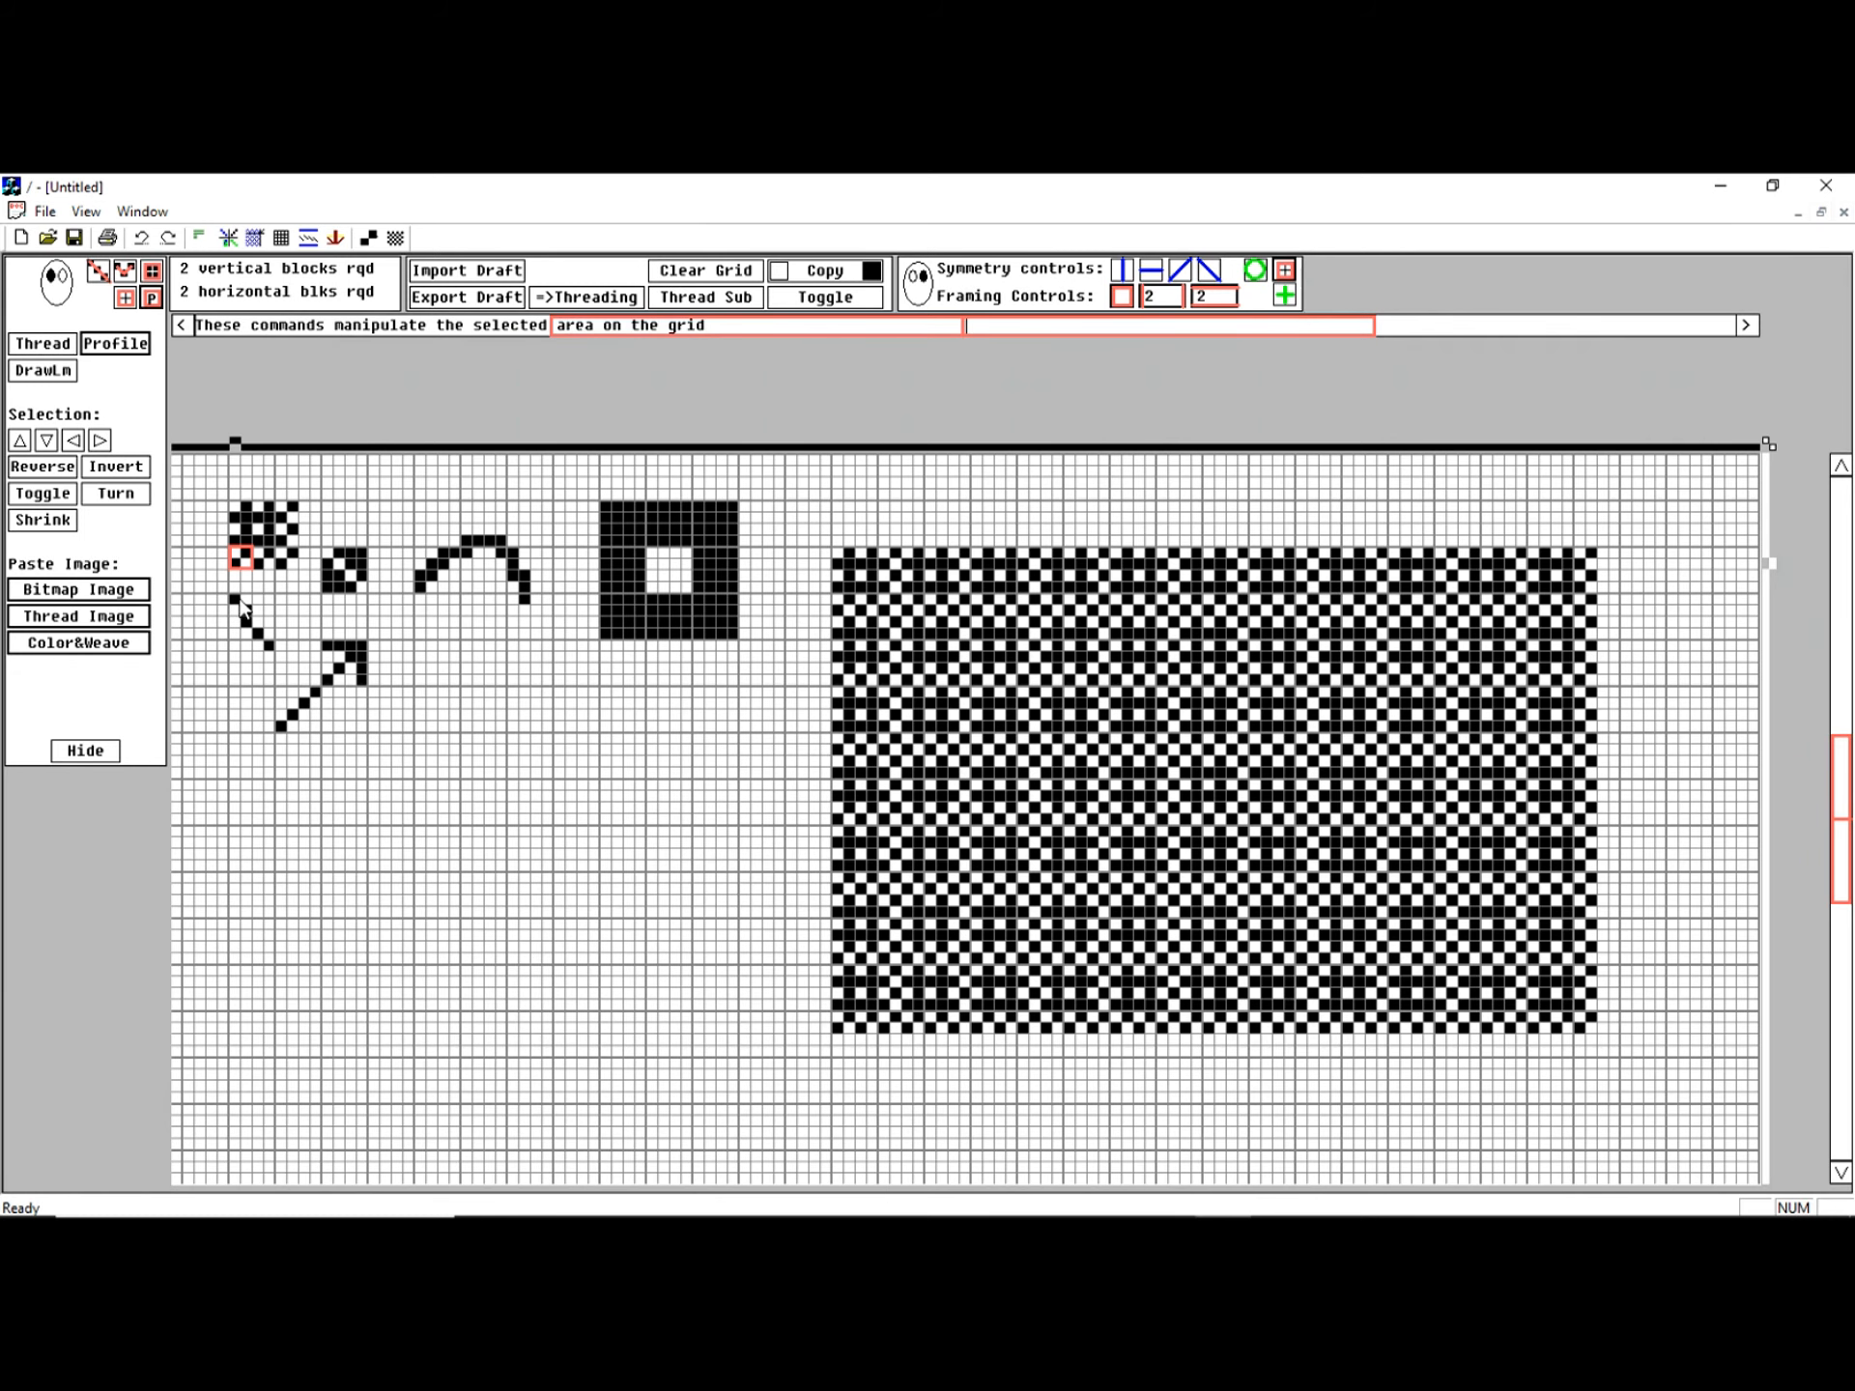
Step: Fill a 6 by 6 area below the motif with a checkerboard, and copy it and the motif as background and pattern threading
{"action": "left_click_drag", "start_coordinate": [239, 599], "coordinate": [297, 666]}
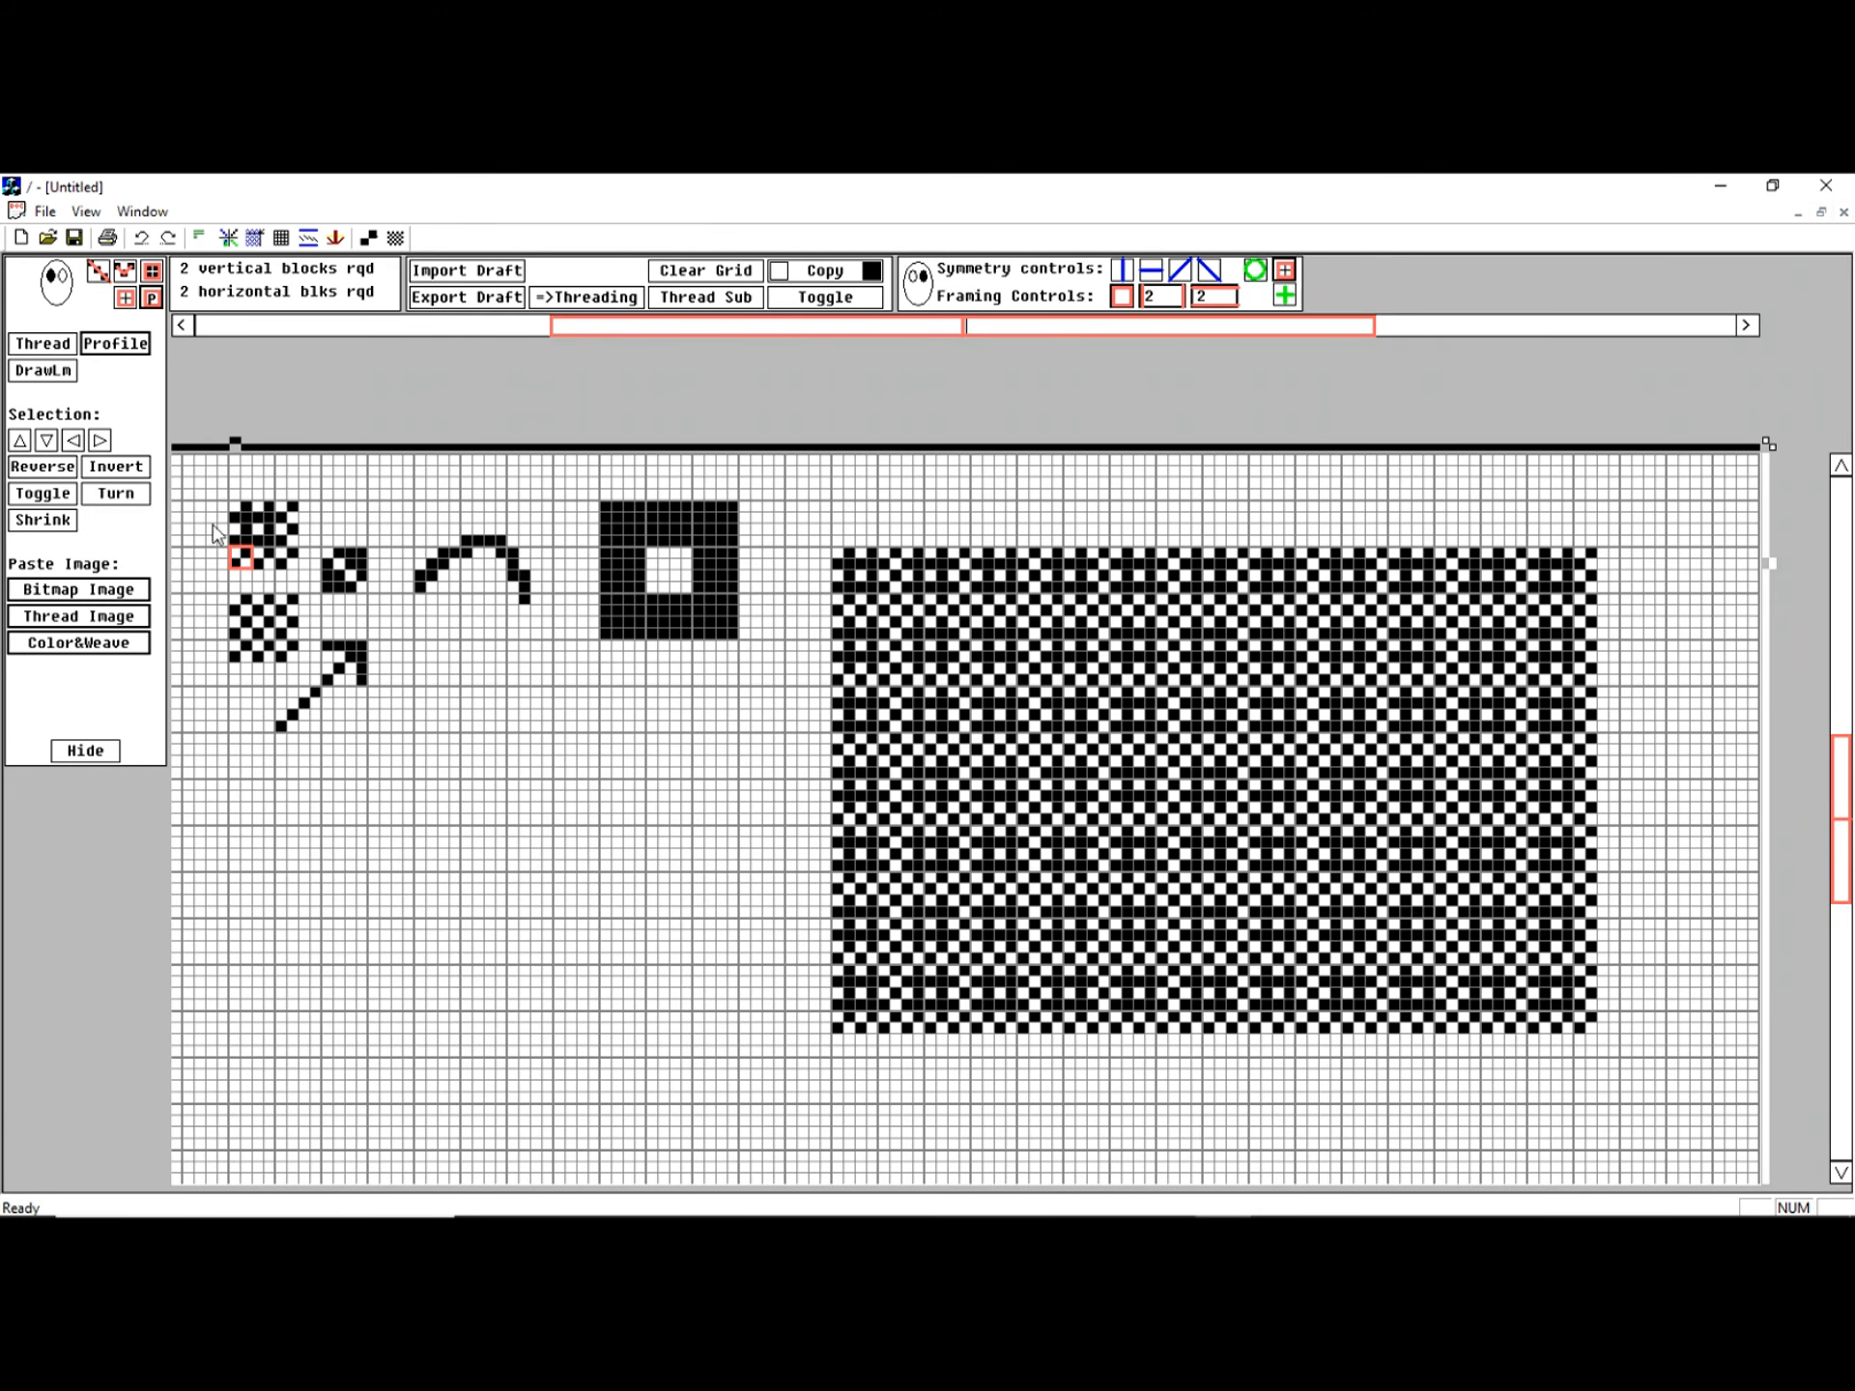
{"action": "left_click_drag", "start_coordinate": [235, 606], "coordinate": [296, 661]}
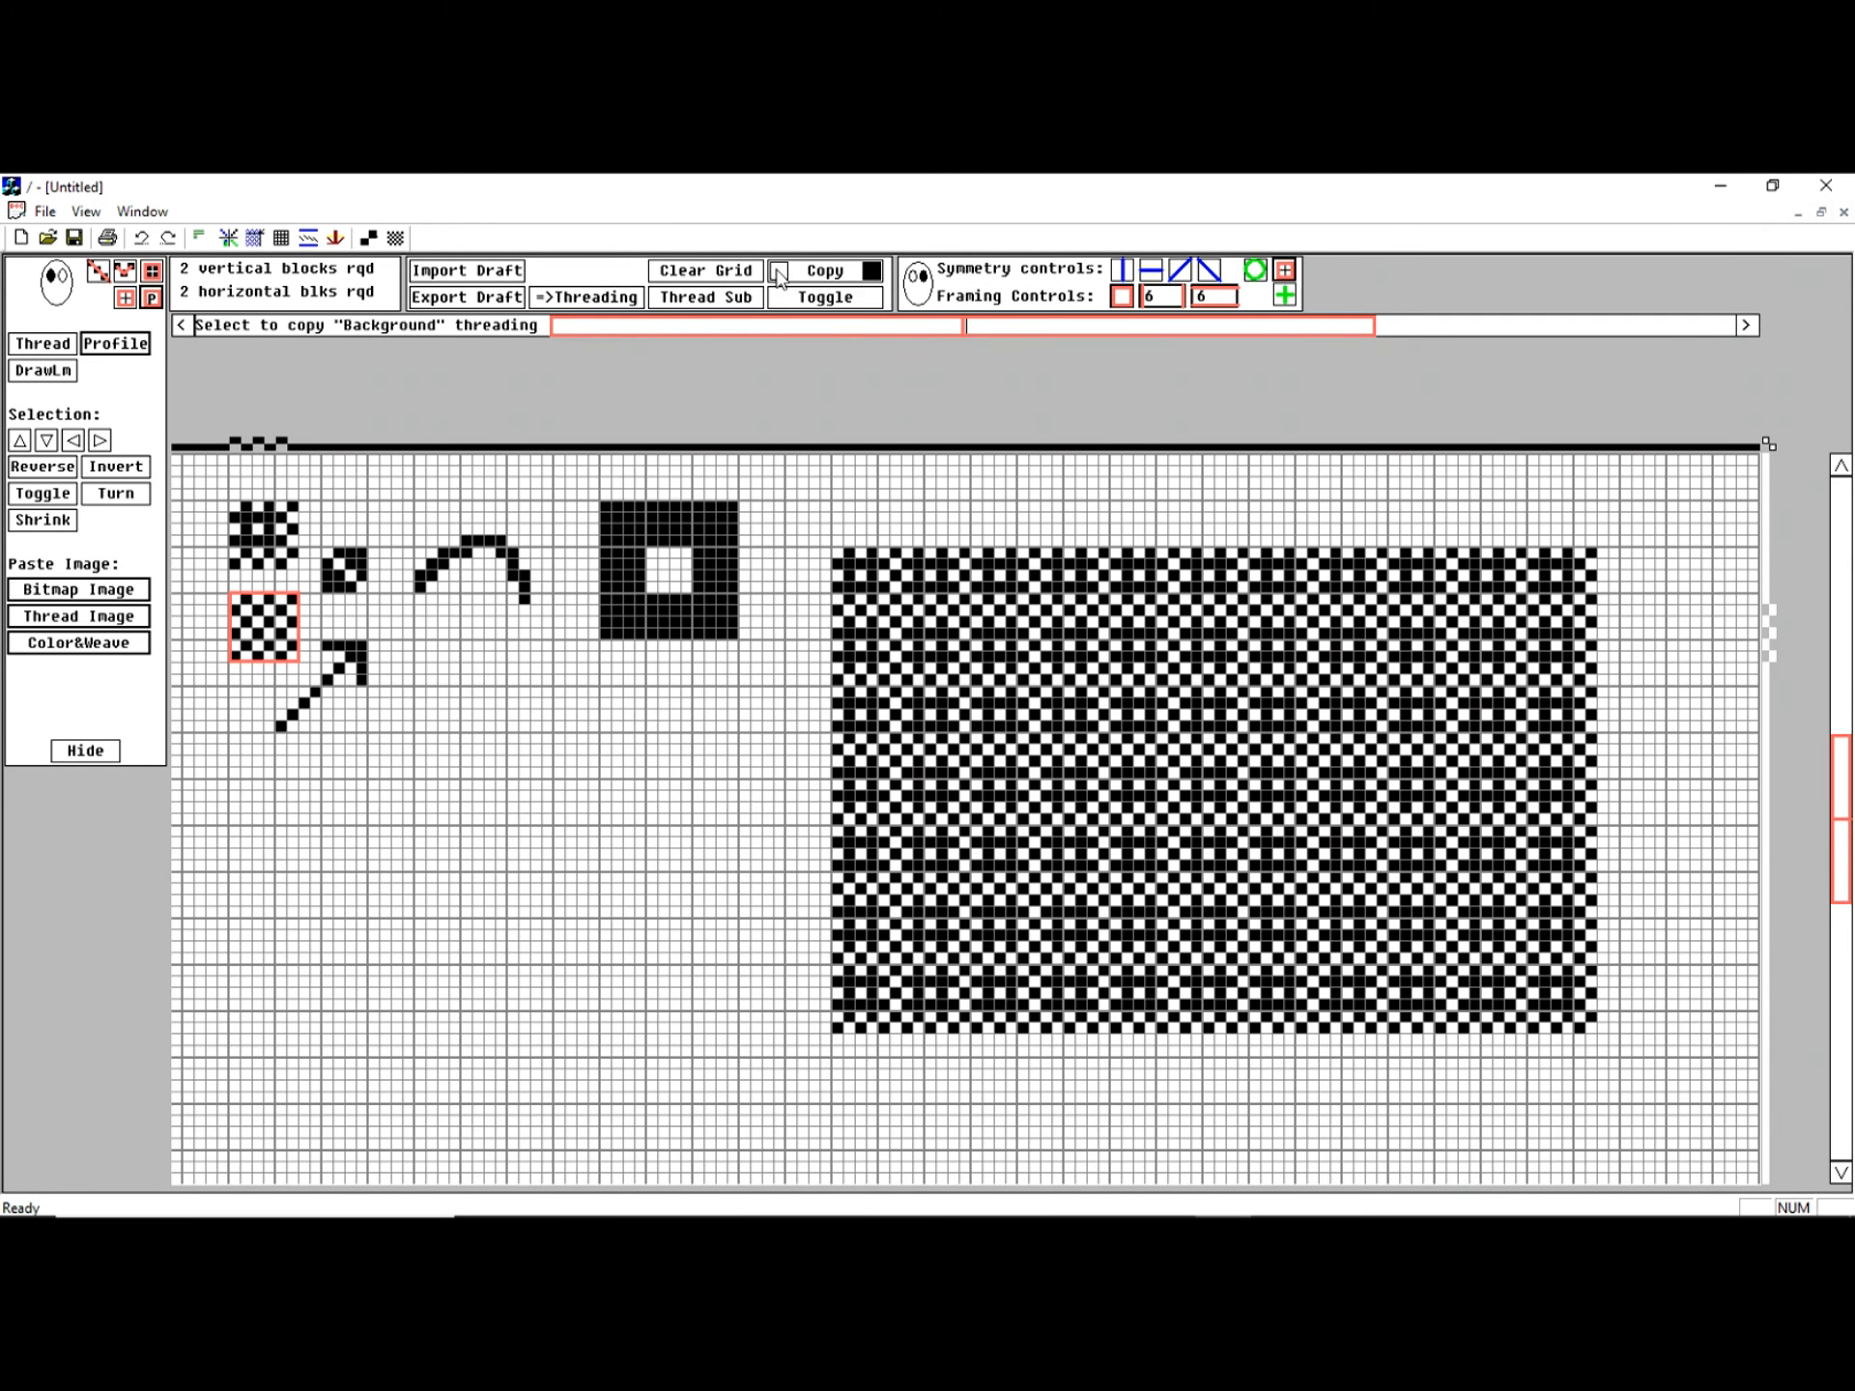
{"action": "left_click", "coordinate": [236, 513]}
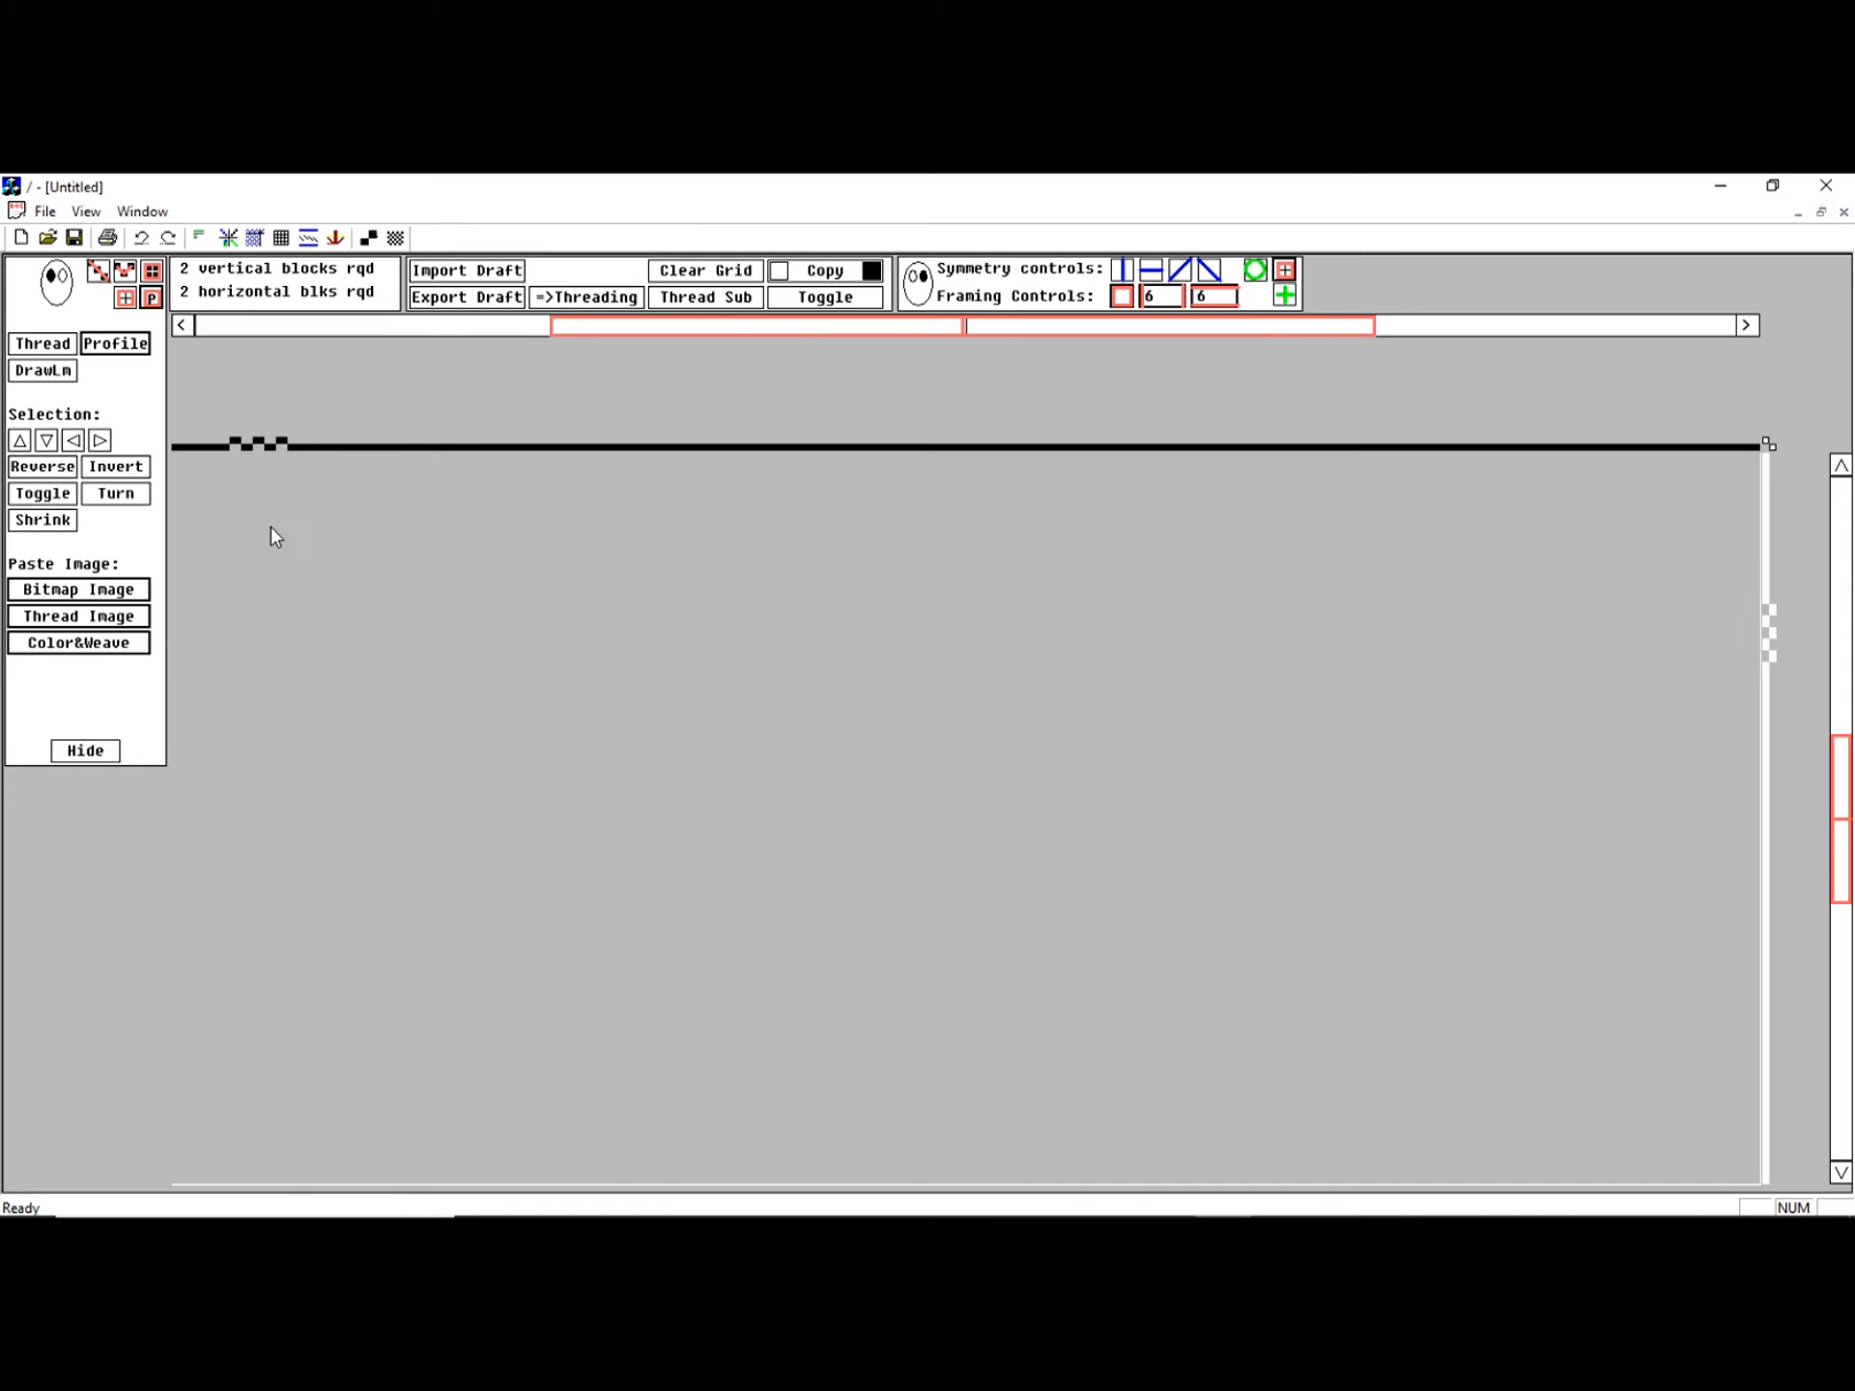
{"action": "left_click", "coordinate": [237, 514]}
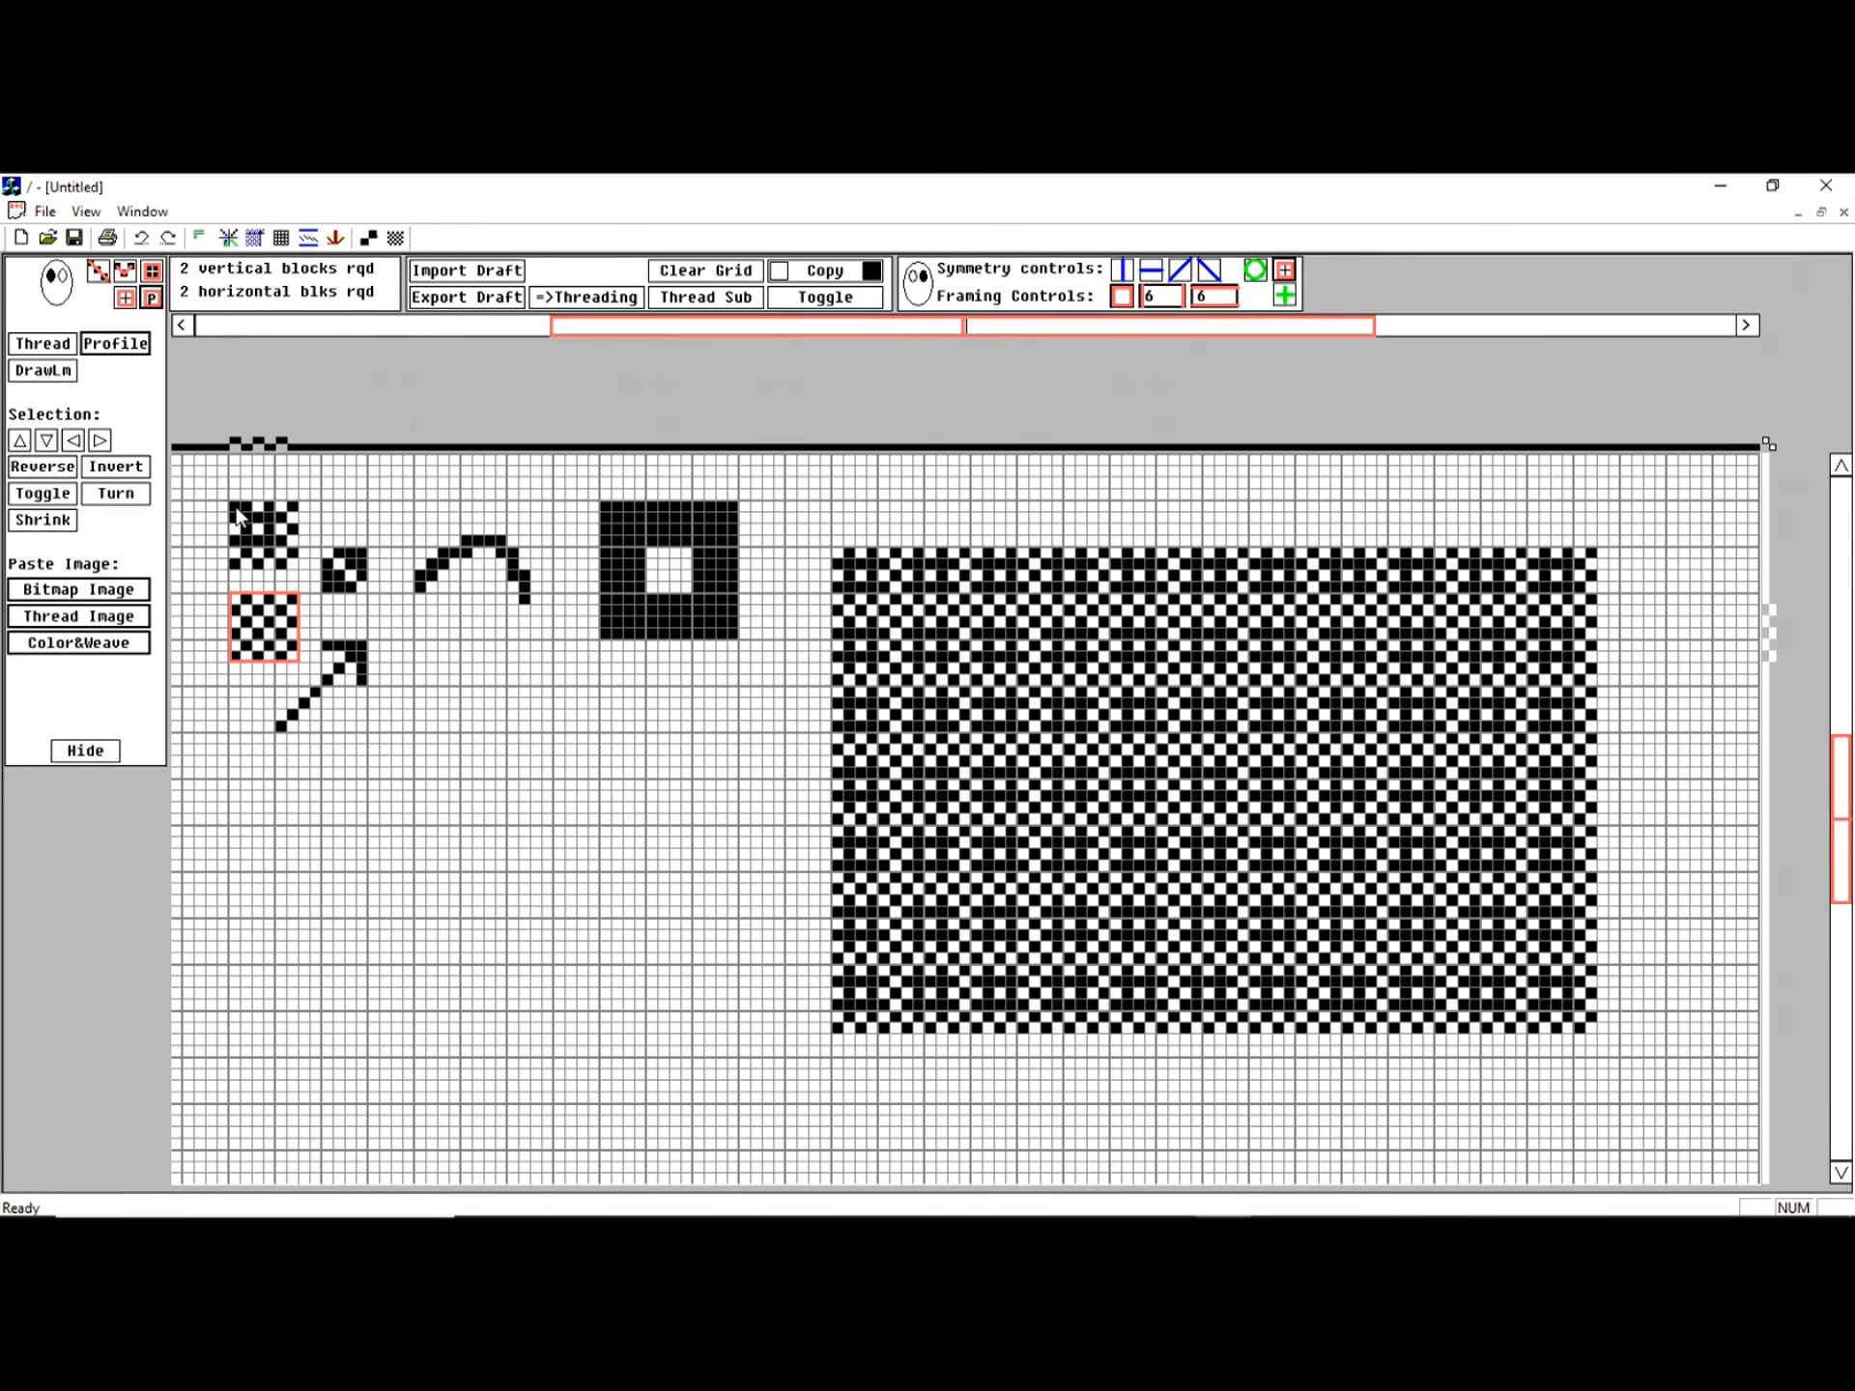
{"action": "left_click_drag", "start_coordinate": [234, 507], "coordinate": [290, 565]}
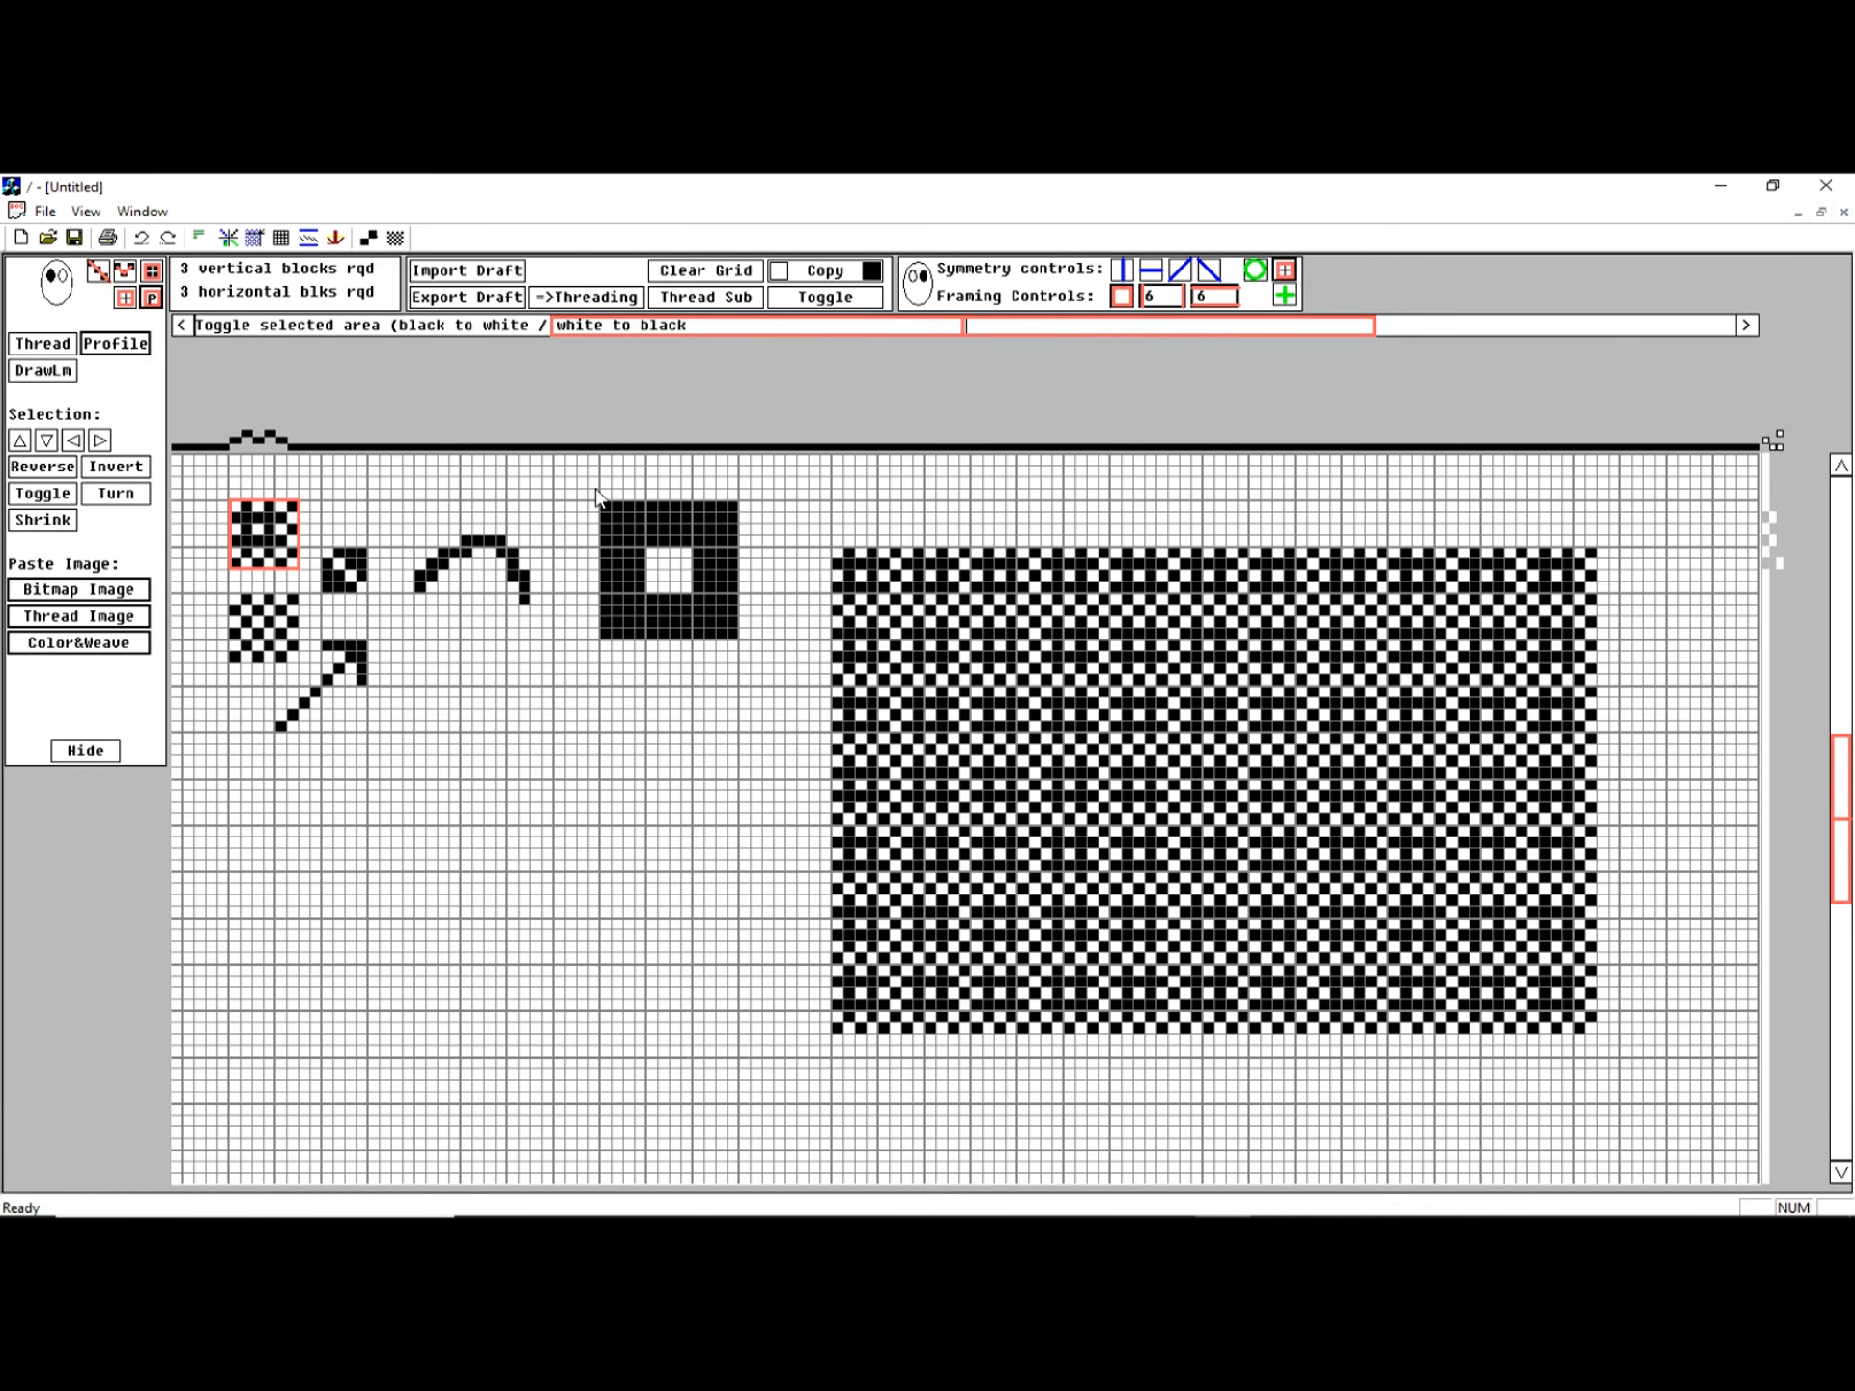
Step: Try threading substitution with the copied threadings on a 14 by 14 selection around the hollow square, and undo it
{"action": "left_click_drag", "start_coordinate": [595, 500], "coordinate": [749, 645]}
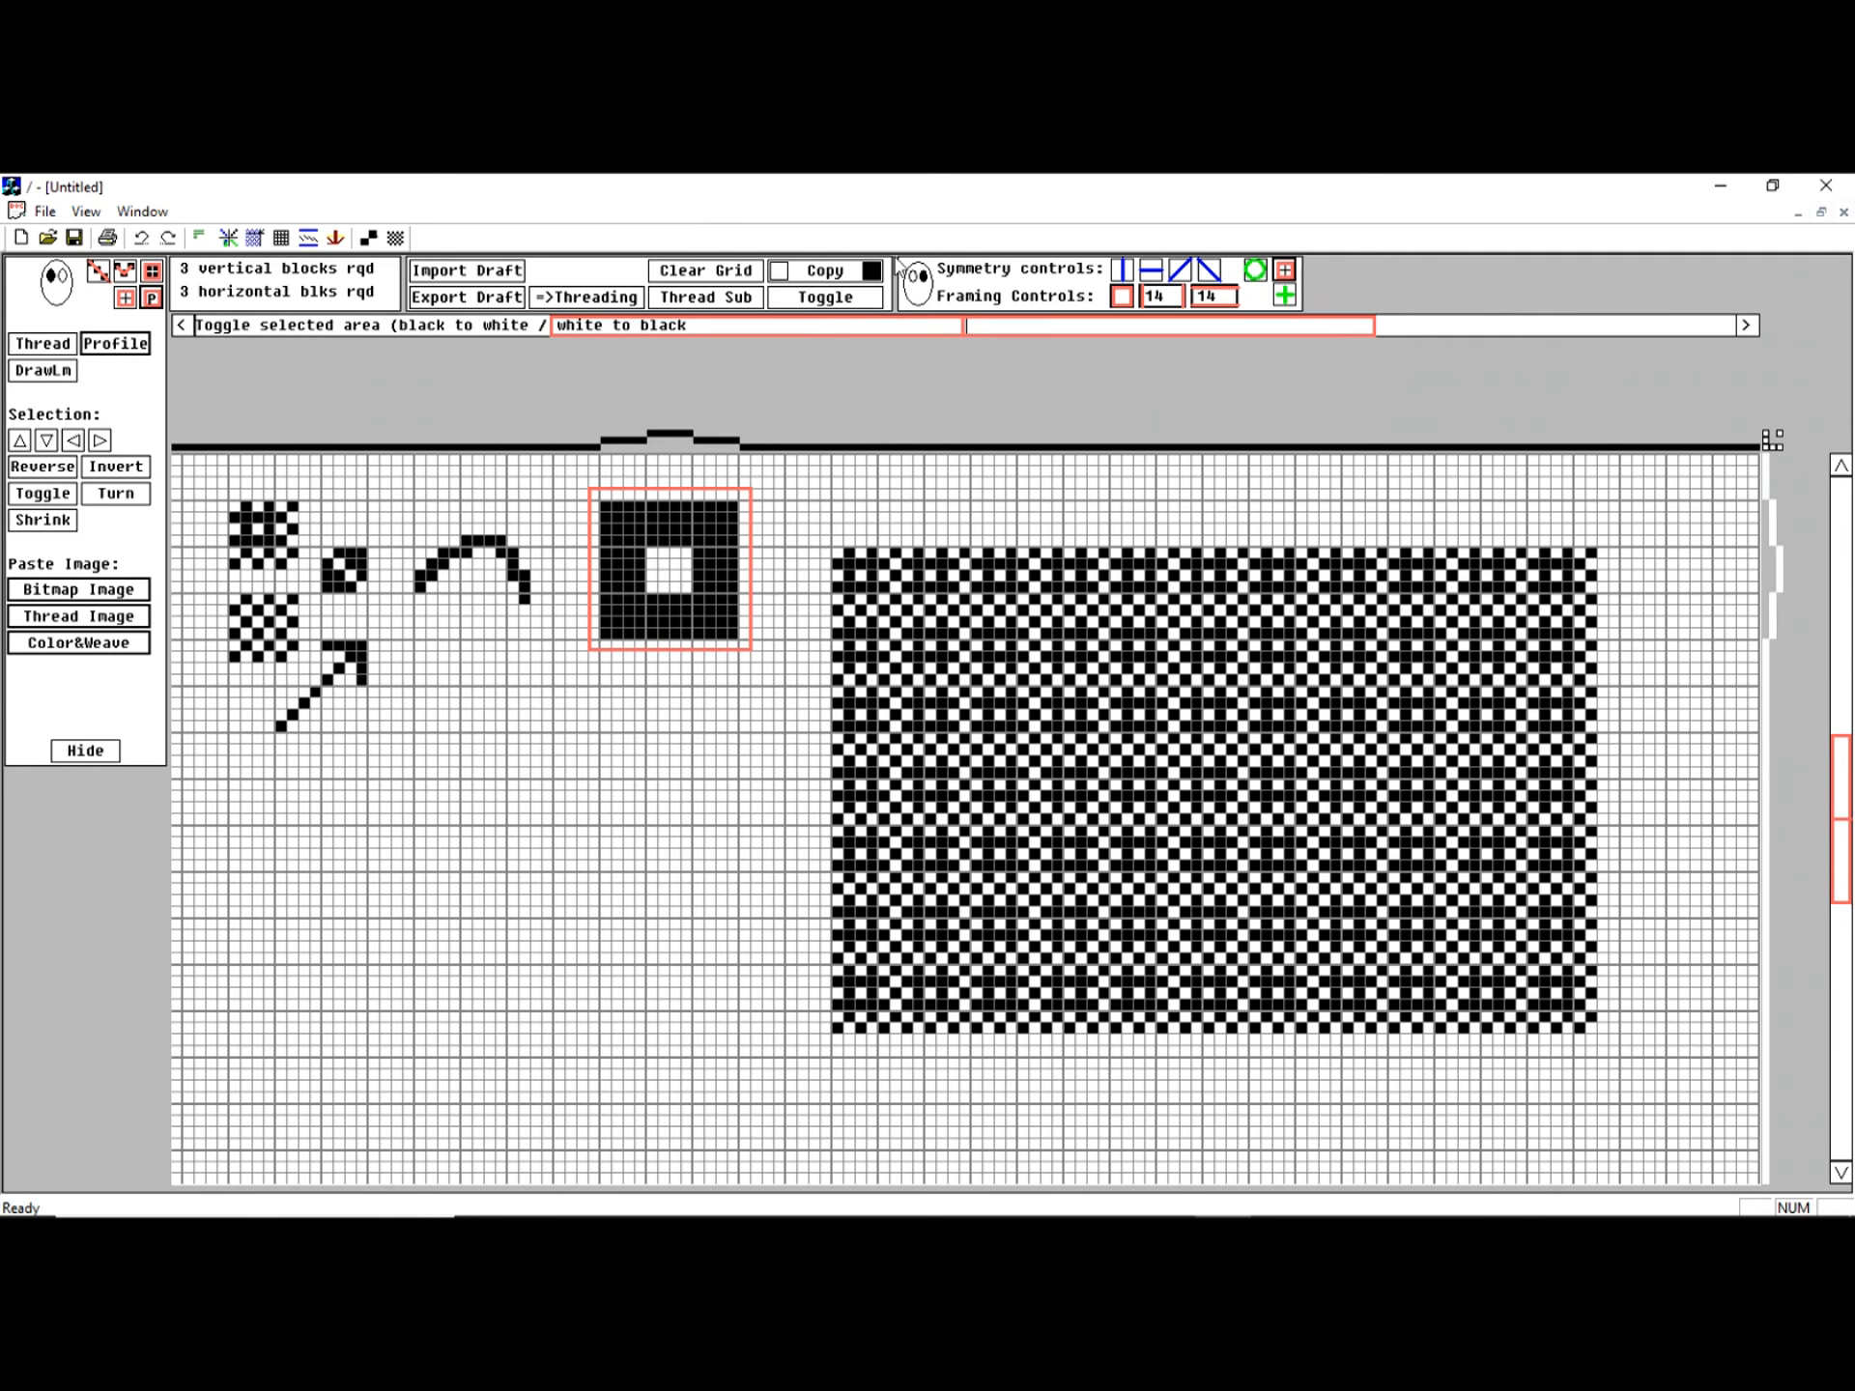
{"action": "left_click", "coordinate": [717, 301]}
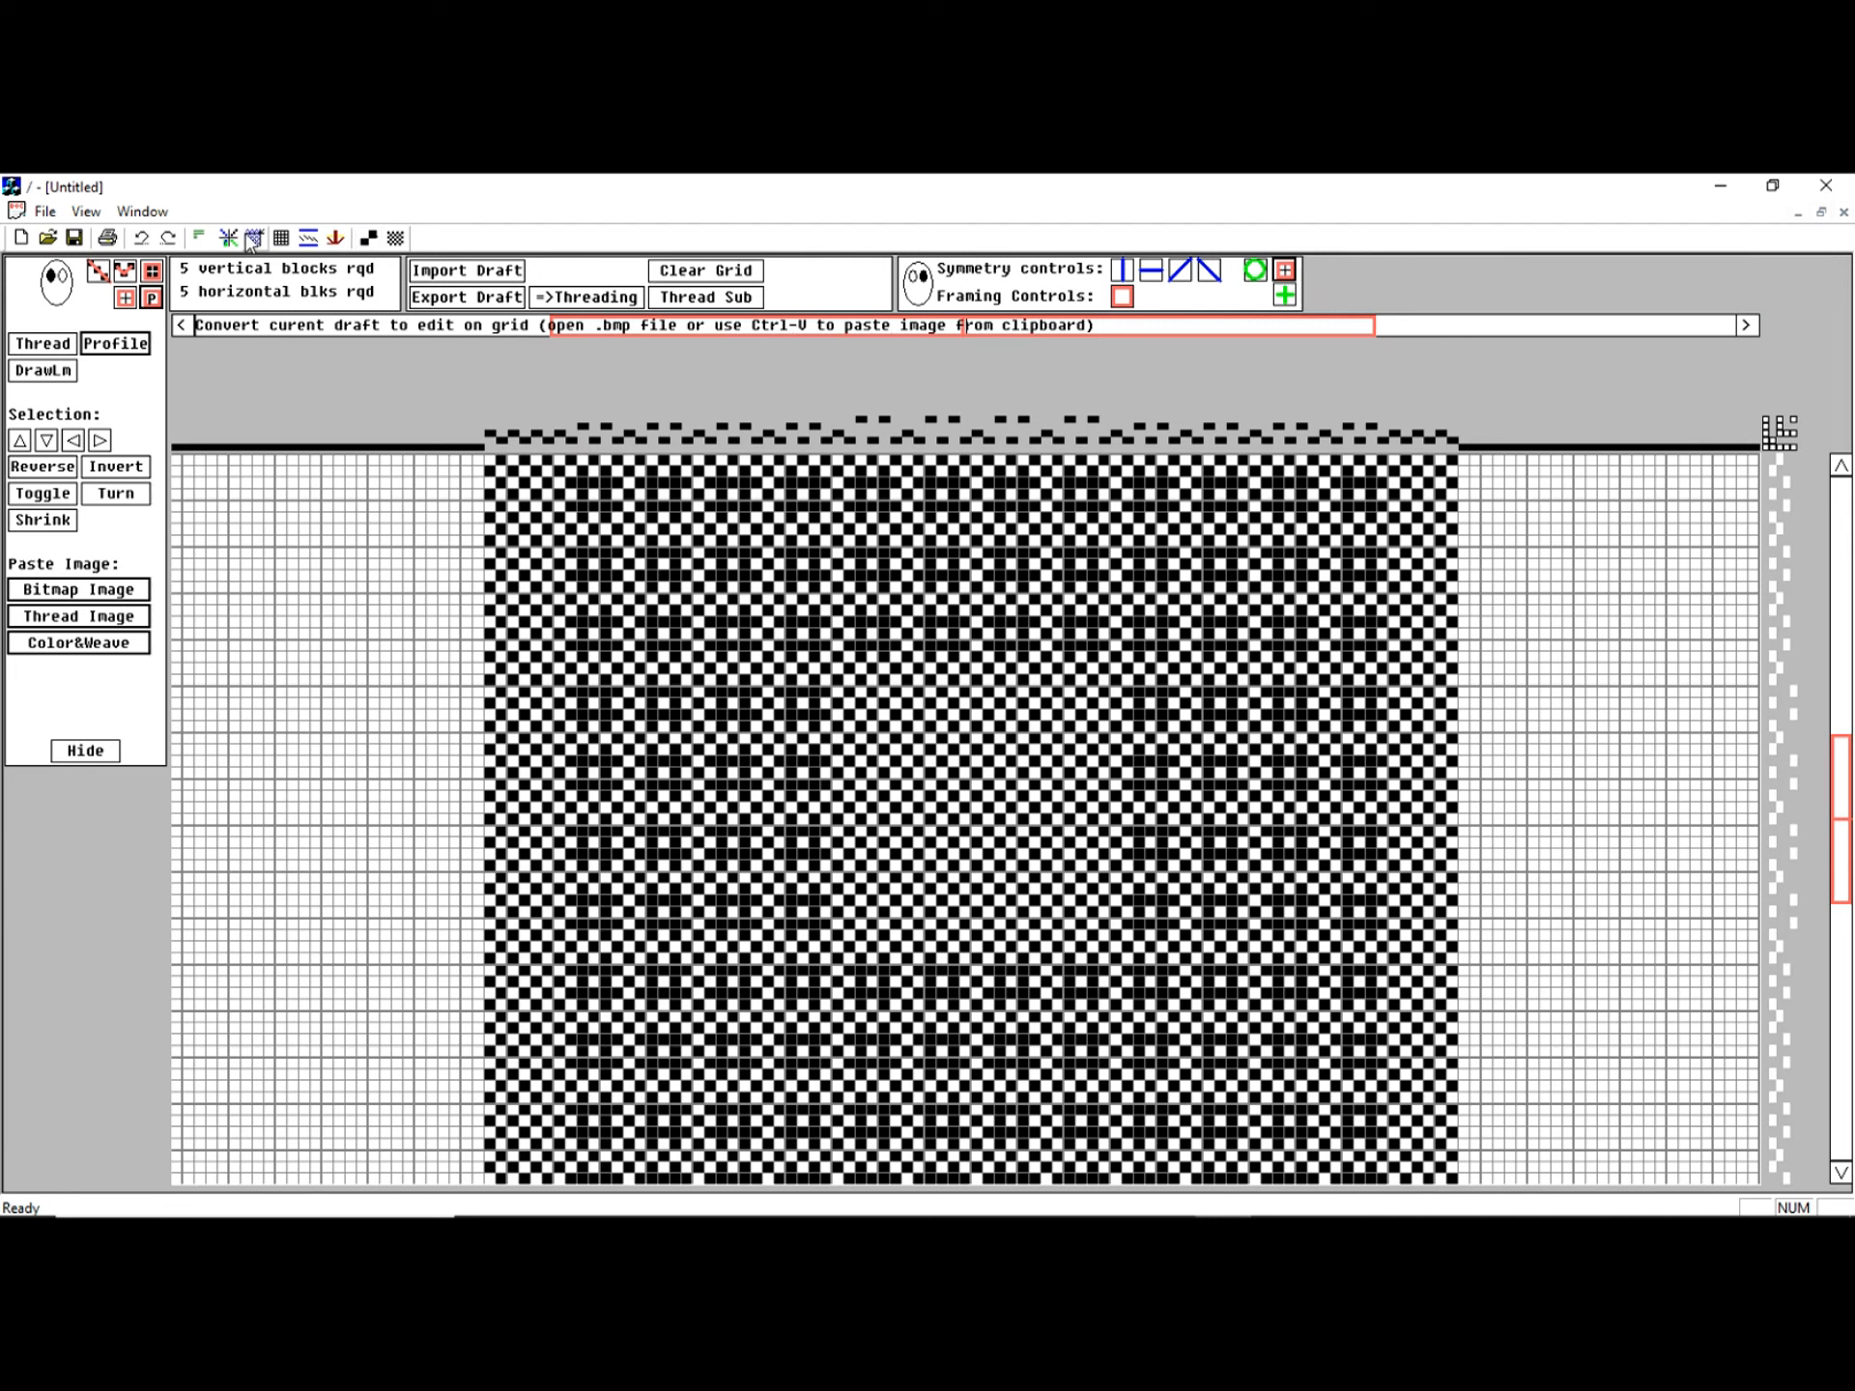
{"action": "left_click", "coordinate": [142, 238]}
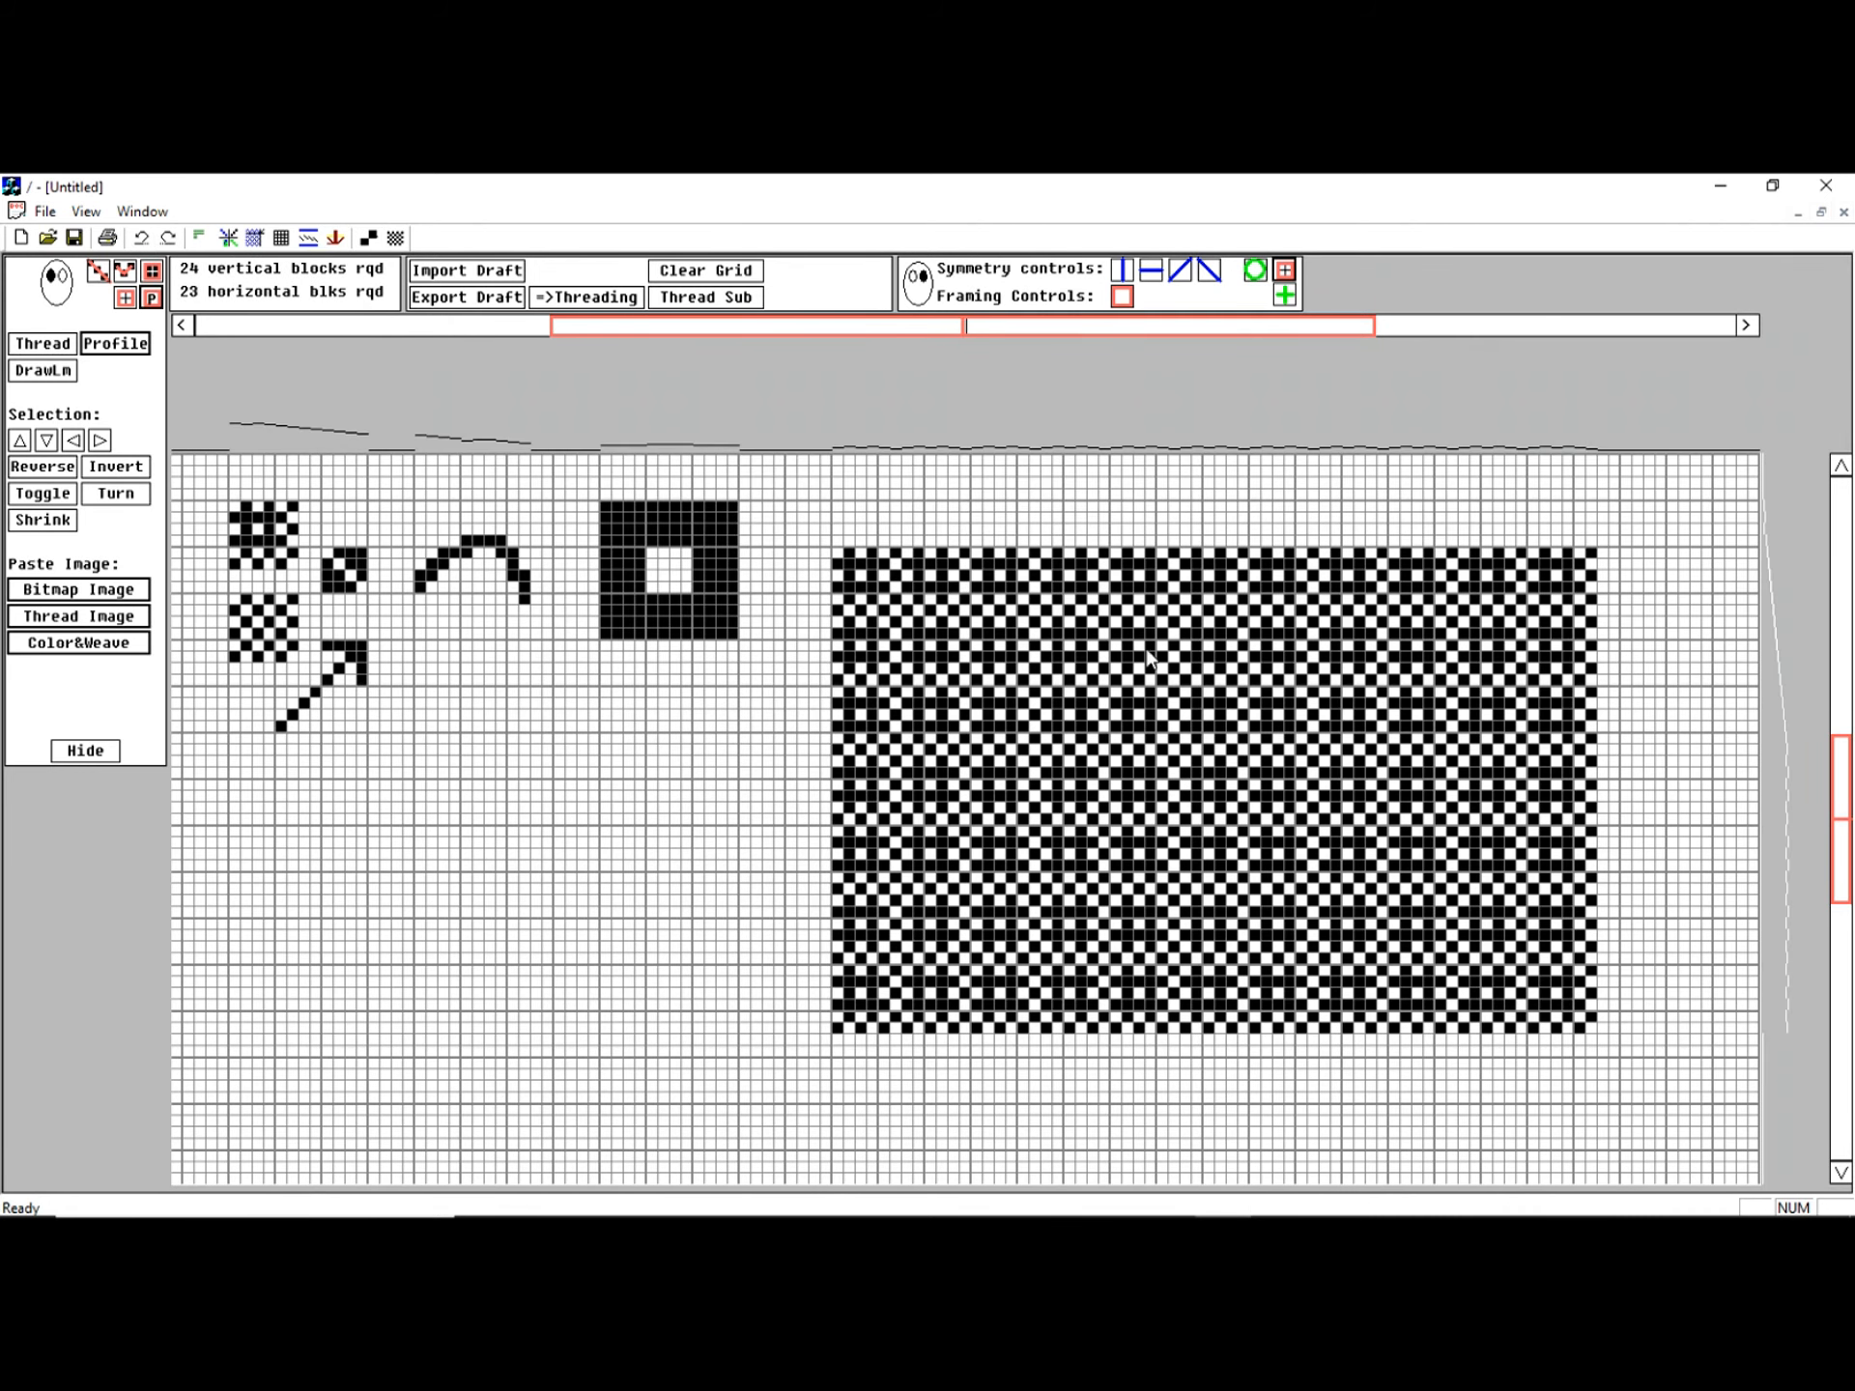
Step: Clear the whole grid and draw a curved wing-like outline mirrored across the vertical symmetry line
{"action": "left_click_drag", "start_coordinate": [823, 523], "coordinate": [1727, 1186]}
{"action": "left_click", "coordinate": [705, 270]}
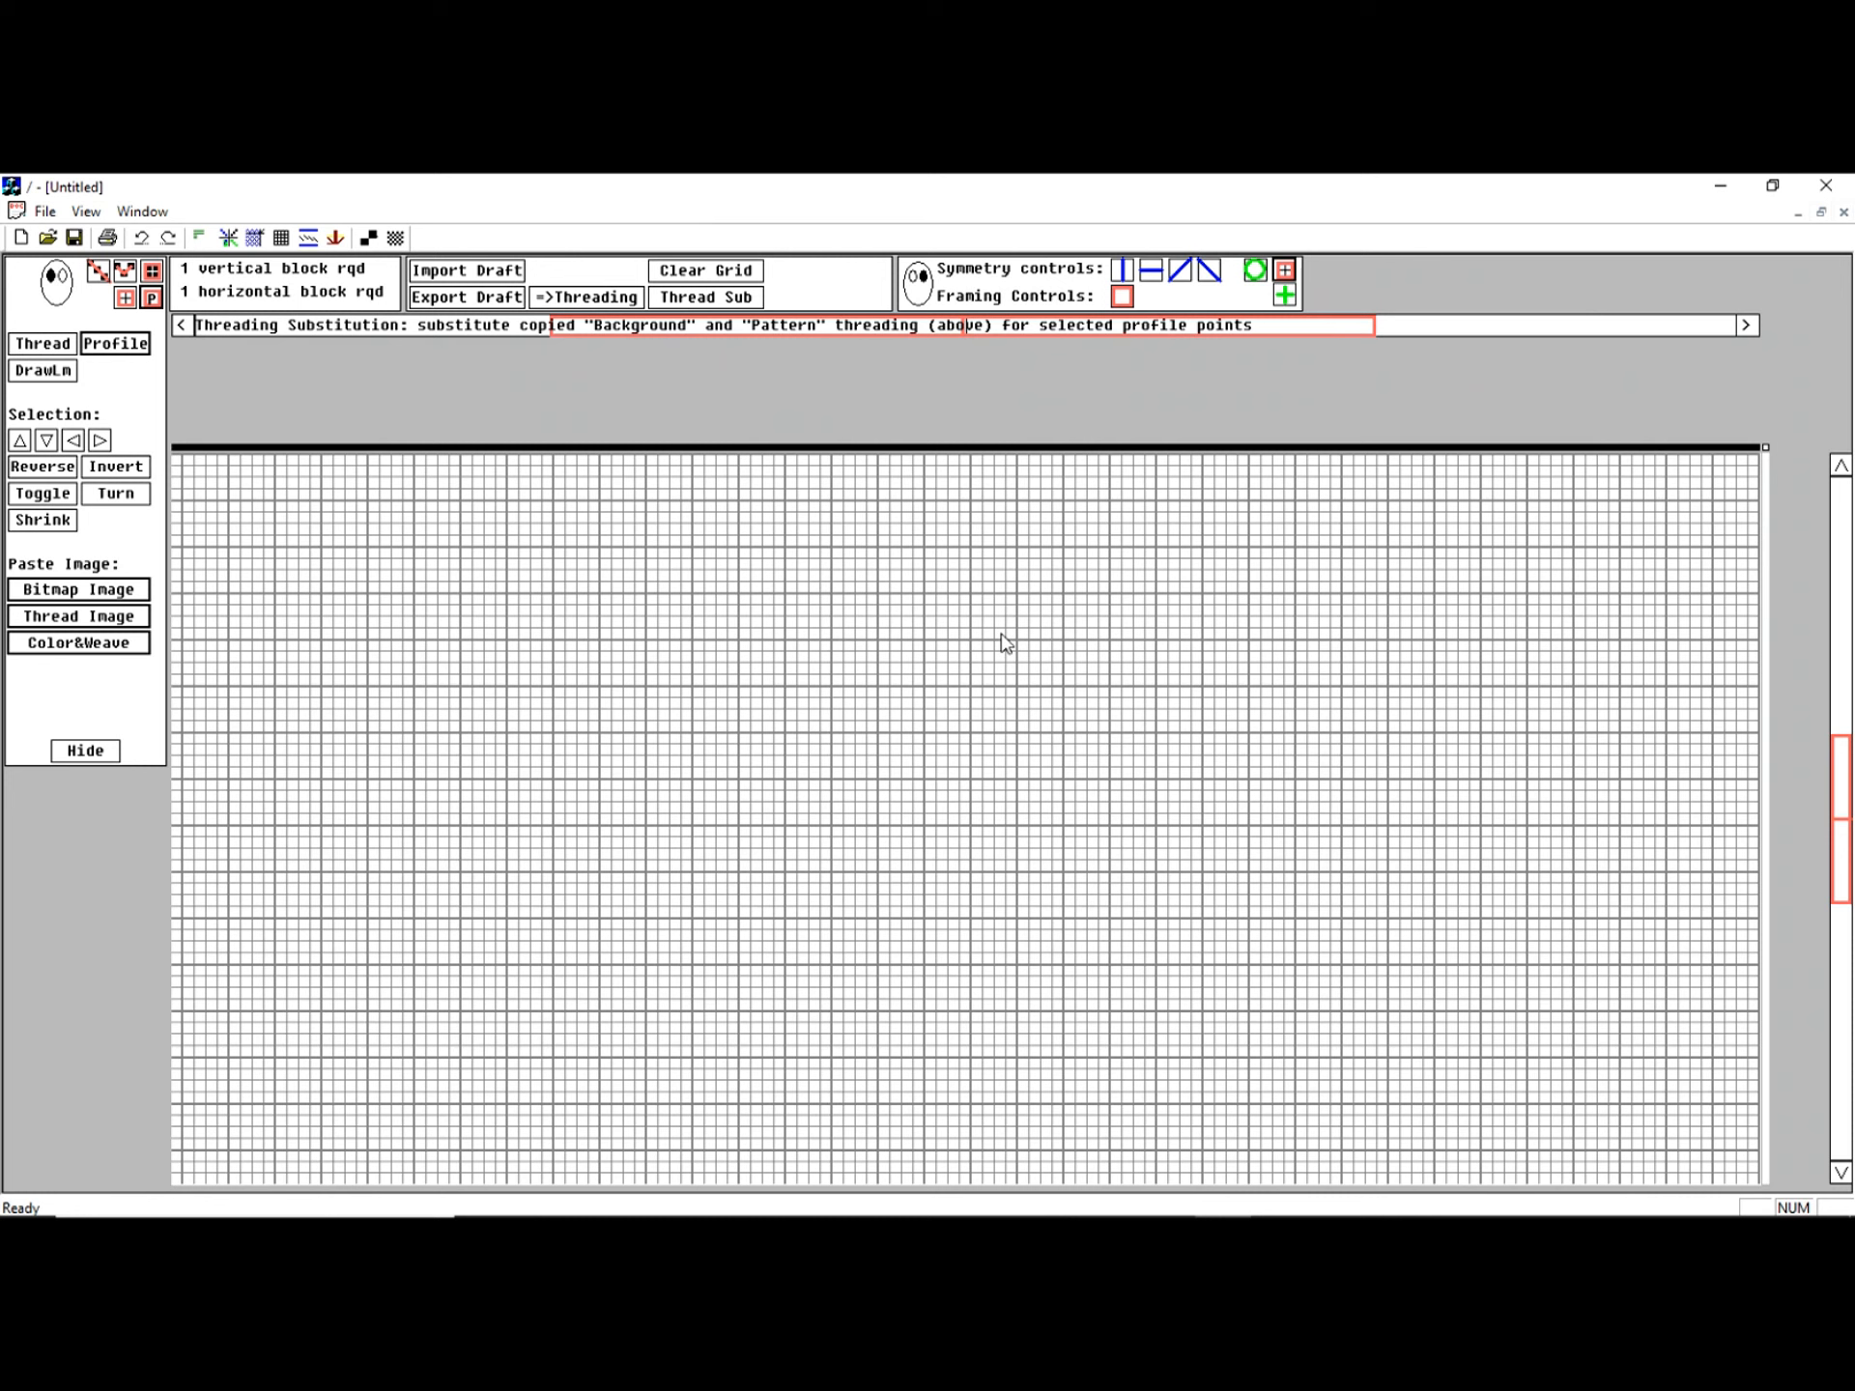
{"action": "left_click", "coordinate": [1124, 275]}
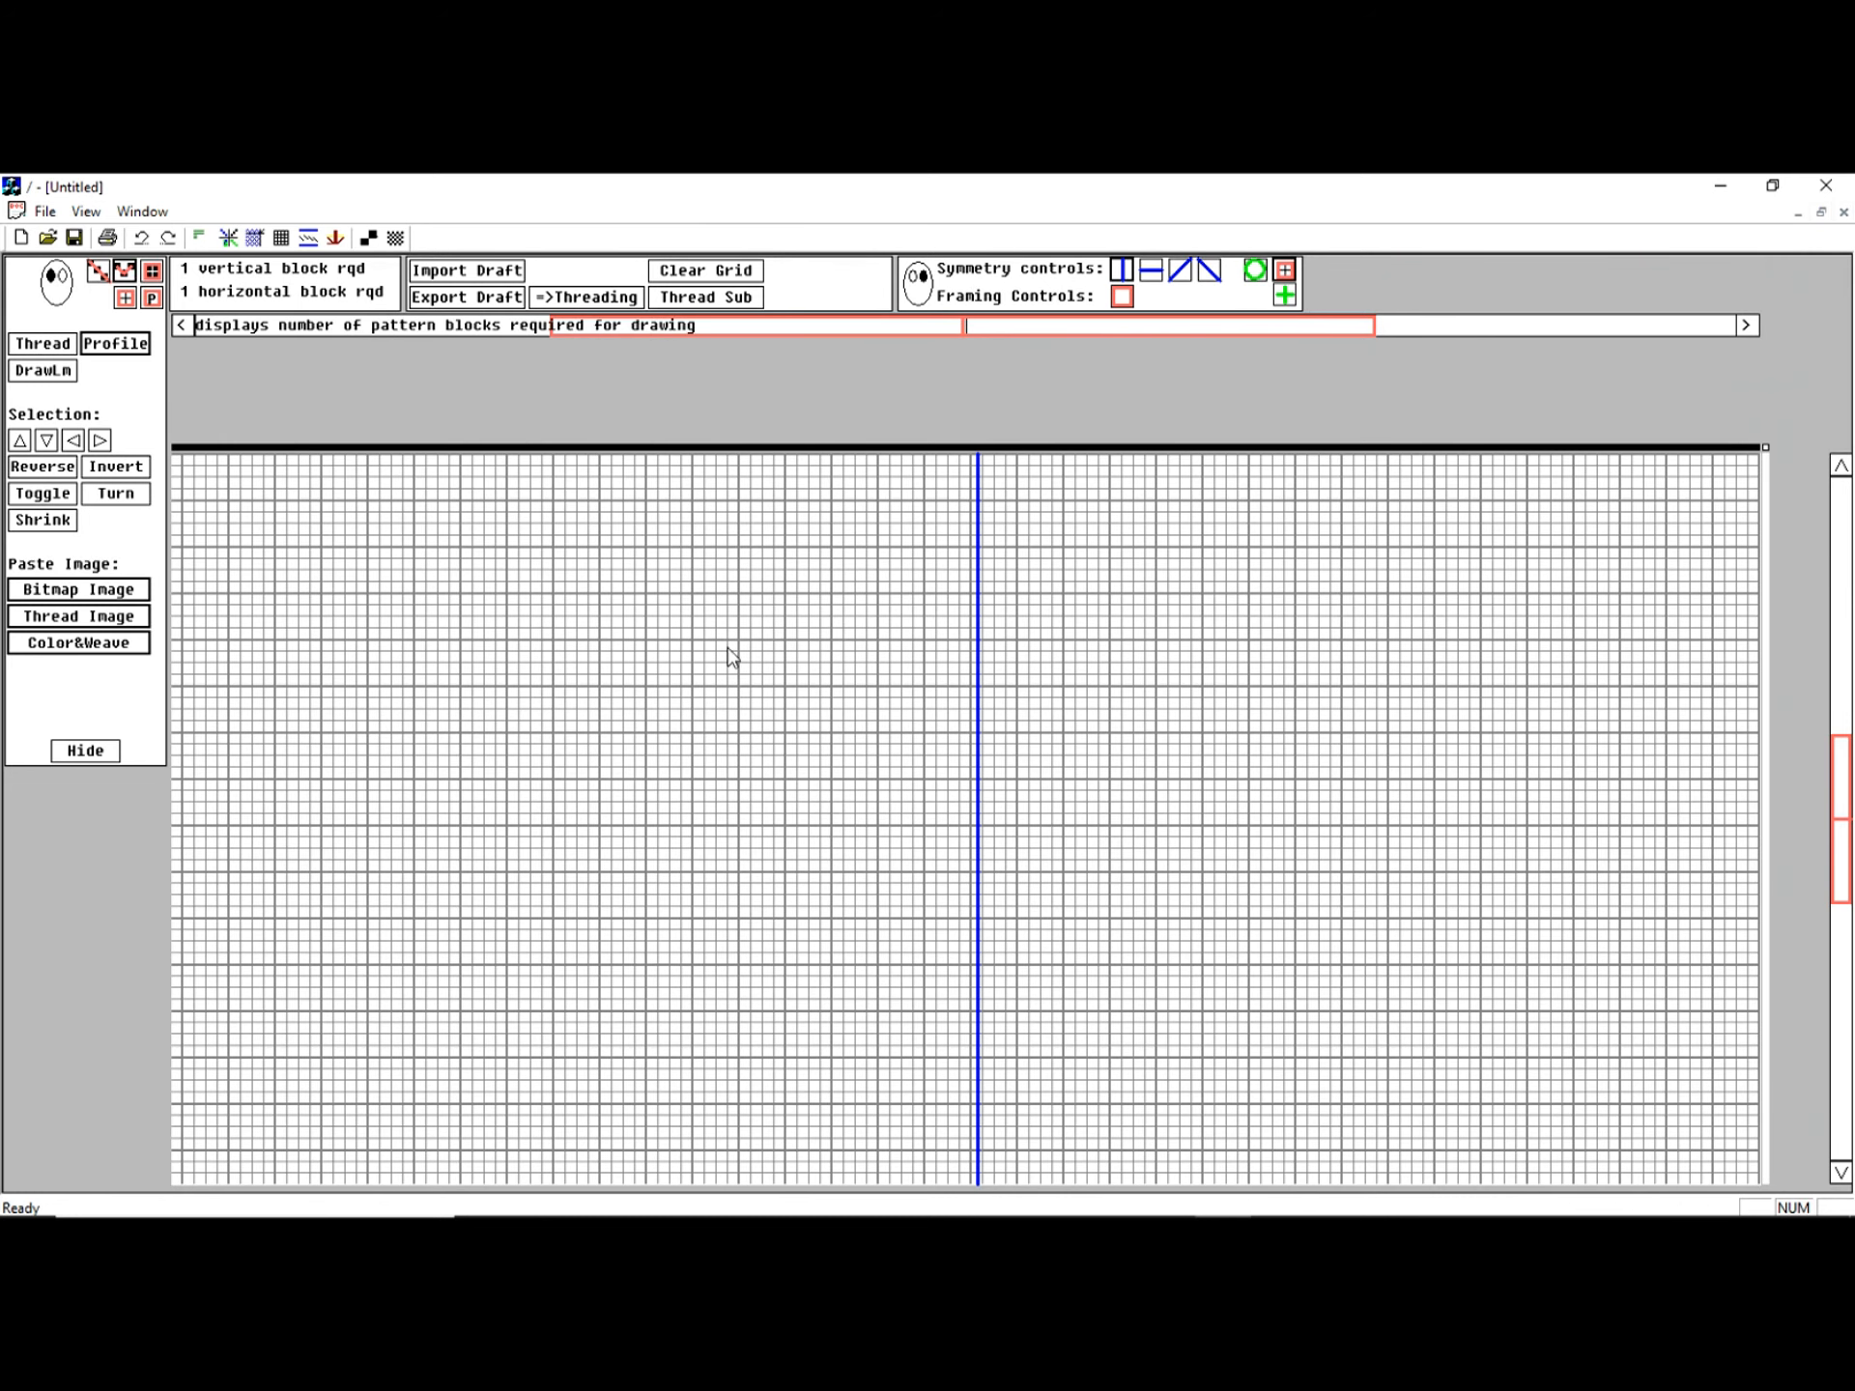
{"action": "mouse_move", "coordinate": [1002, 797]}
{"action": "left_mouse_down"}
{"action": "mouse_move", "coordinate": [1031, 755]}
{"action": "mouse_move", "coordinate": [1201, 749]}
{"action": "mouse_move", "coordinate": [1024, 800]}
{"action": "left_mouse_up"}
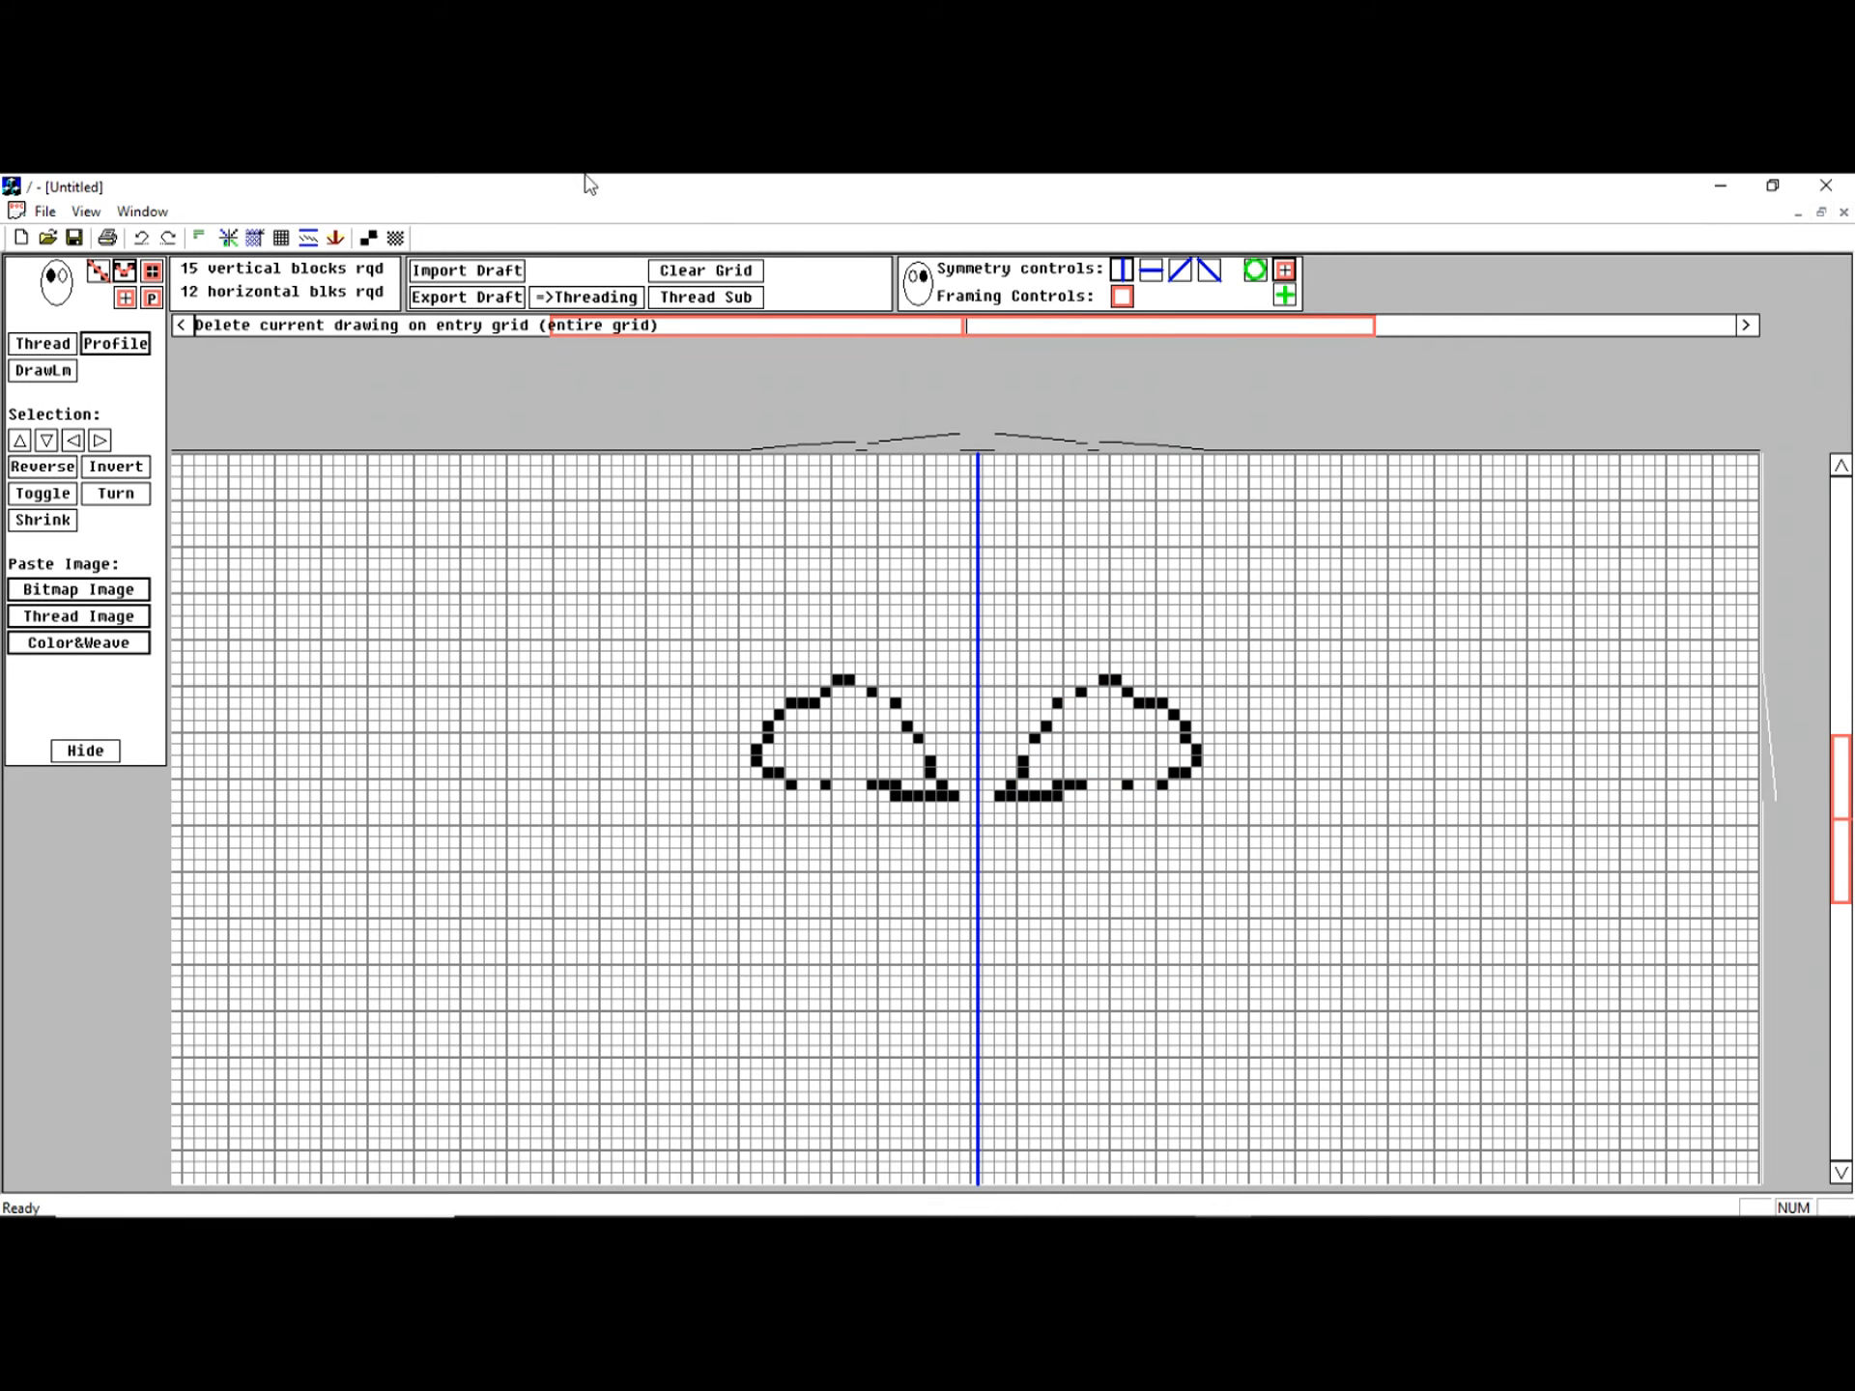
Step: Clear the grid and draw a heart-shaped outline with a short stem centred on the vertical symmetry line
{"action": "left_click", "coordinate": [705, 271]}
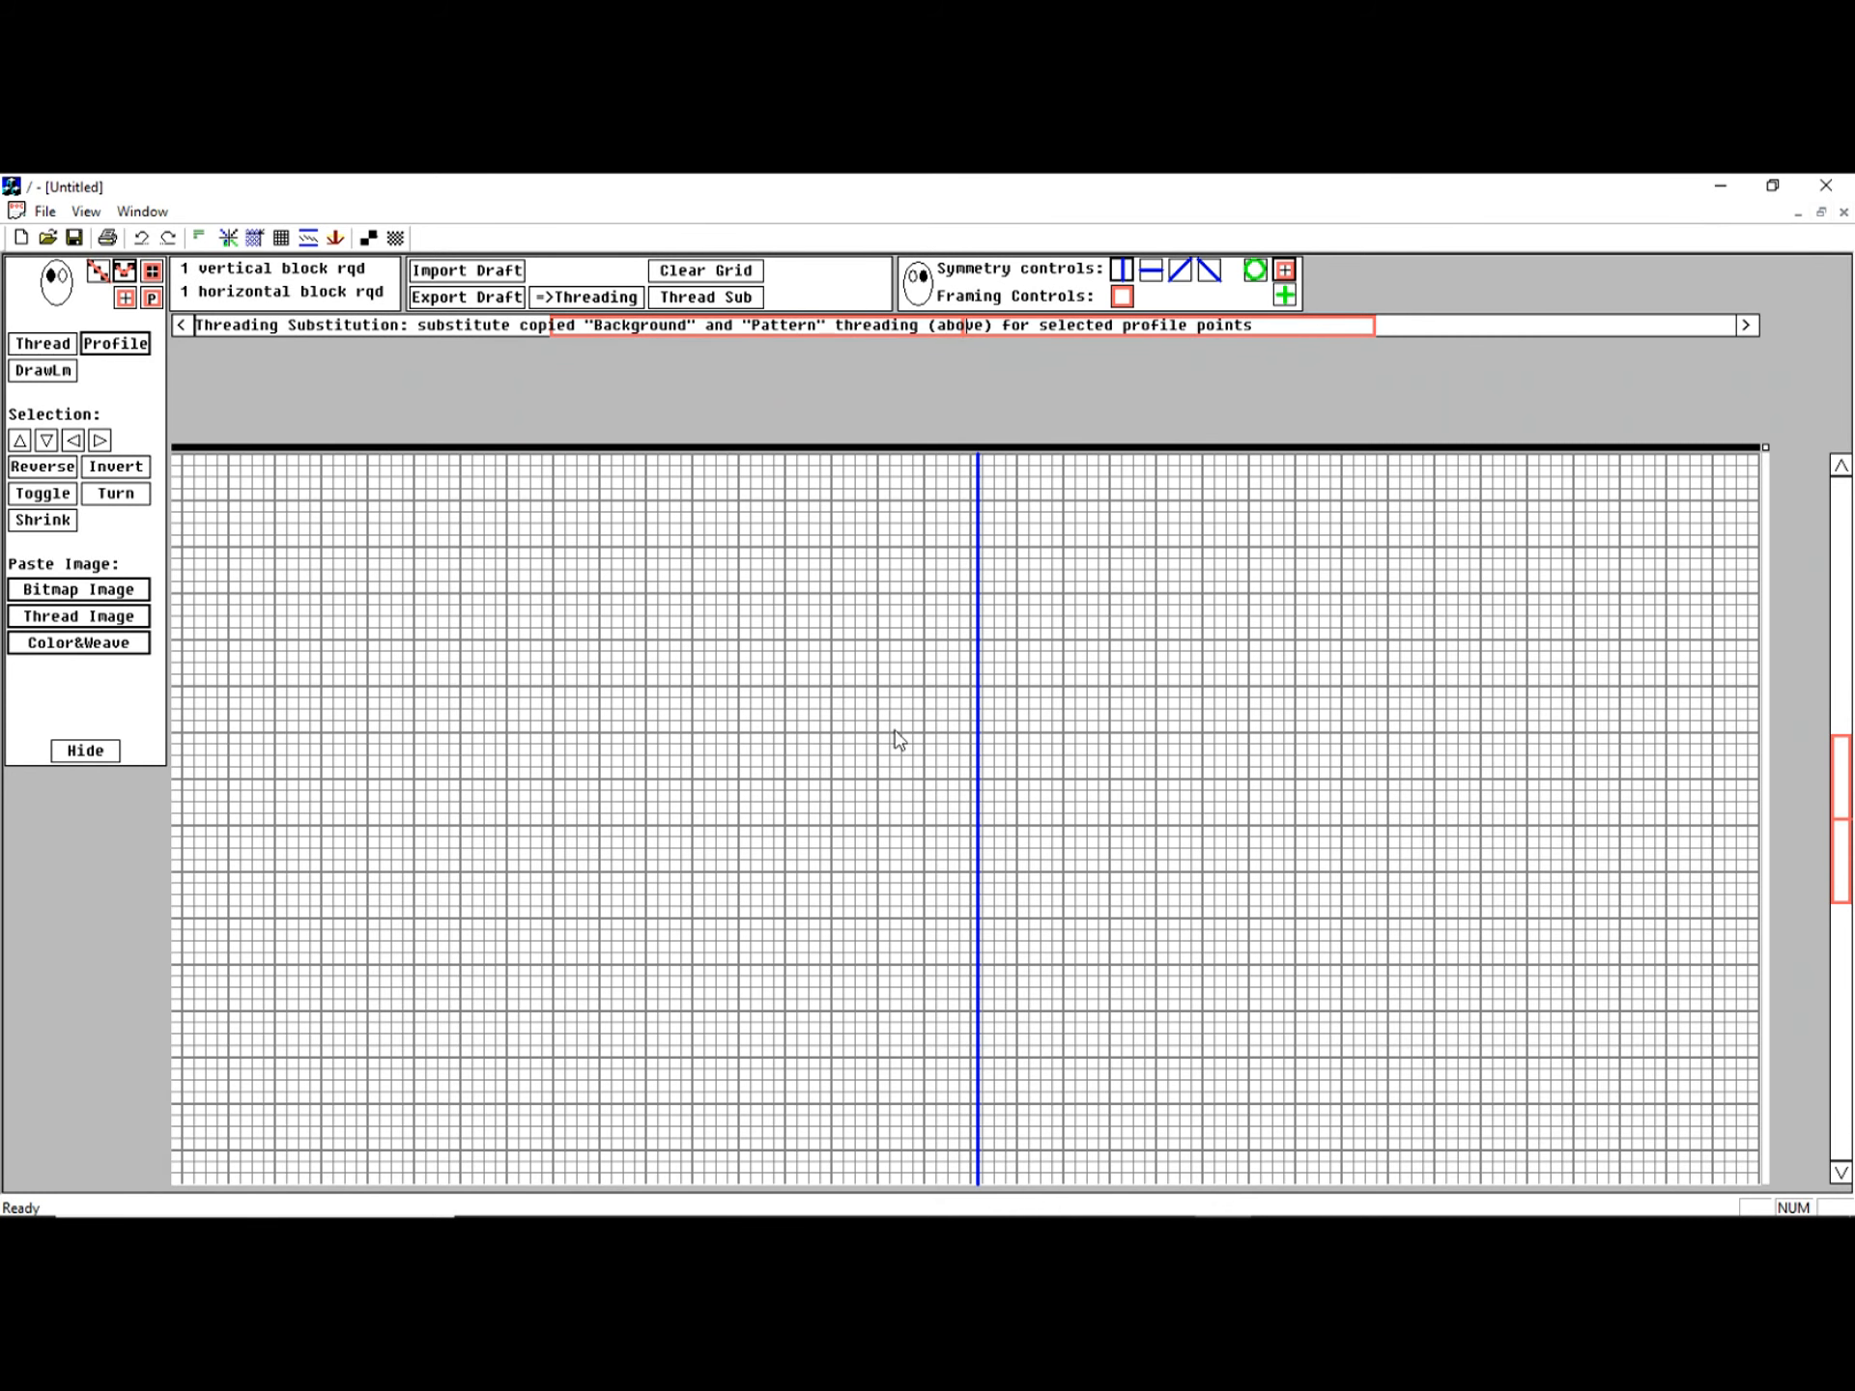
{"action": "mouse_move", "coordinate": [981, 717]}
{"action": "left_mouse_down"}
{"action": "mouse_move", "coordinate": [1027, 665]}
{"action": "mouse_move", "coordinate": [1043, 721]}
{"action": "mouse_move", "coordinate": [984, 819]}
{"action": "left_mouse_up"}
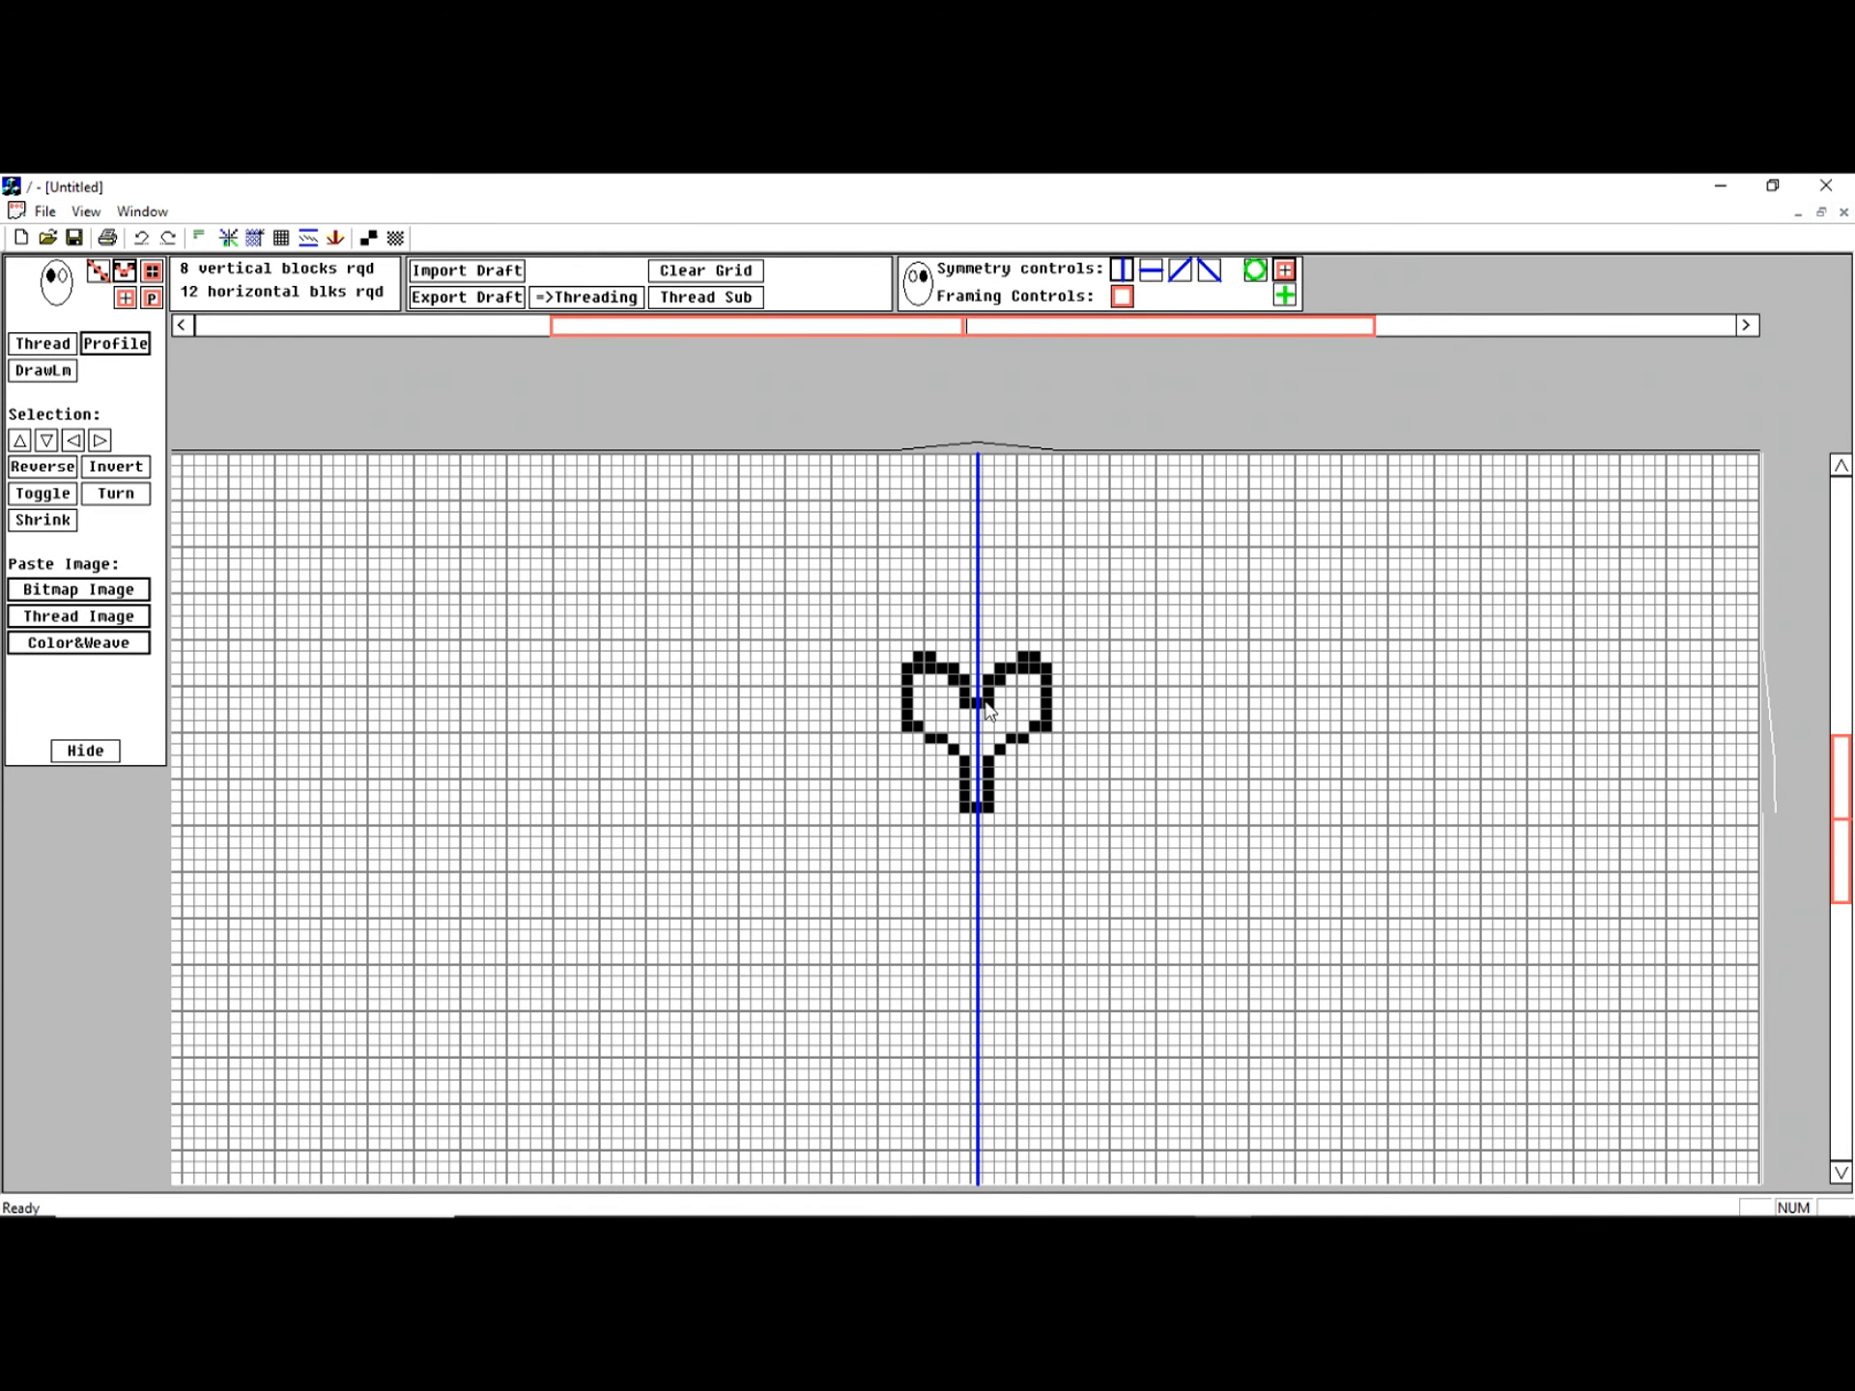
Step: Switch off the horizontal and vertical symmetry lines and draw a curved outline mirrored across the "/" sloping symmetry line
{"action": "scroll", "coordinate": [991, 632], "scroll_direction": "up", "scroll_amount": 6}
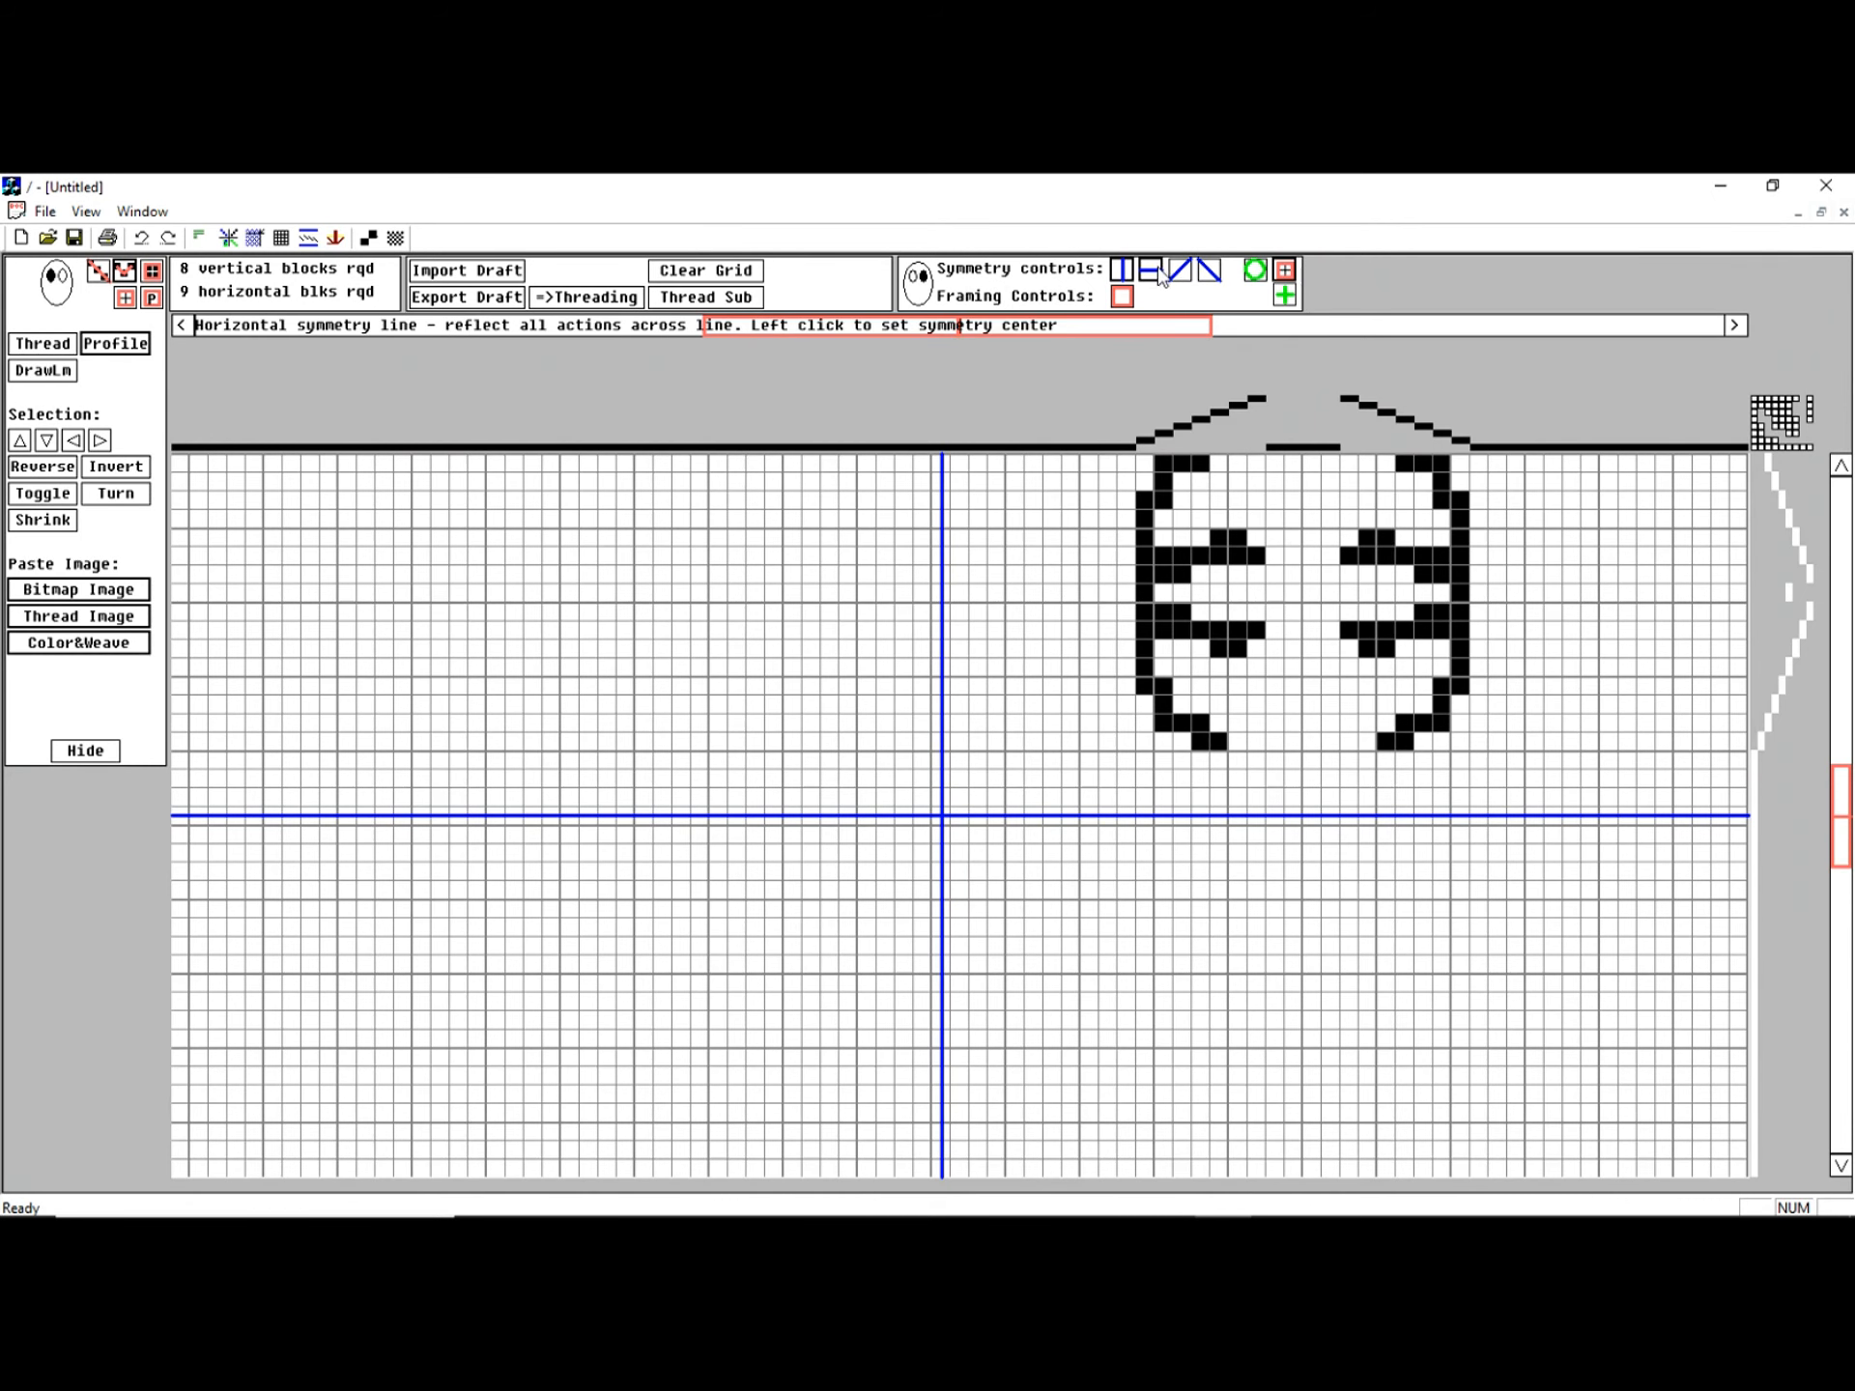
{"action": "left_click", "coordinate": [1159, 275]}
{"action": "left_click", "coordinate": [1126, 273]}
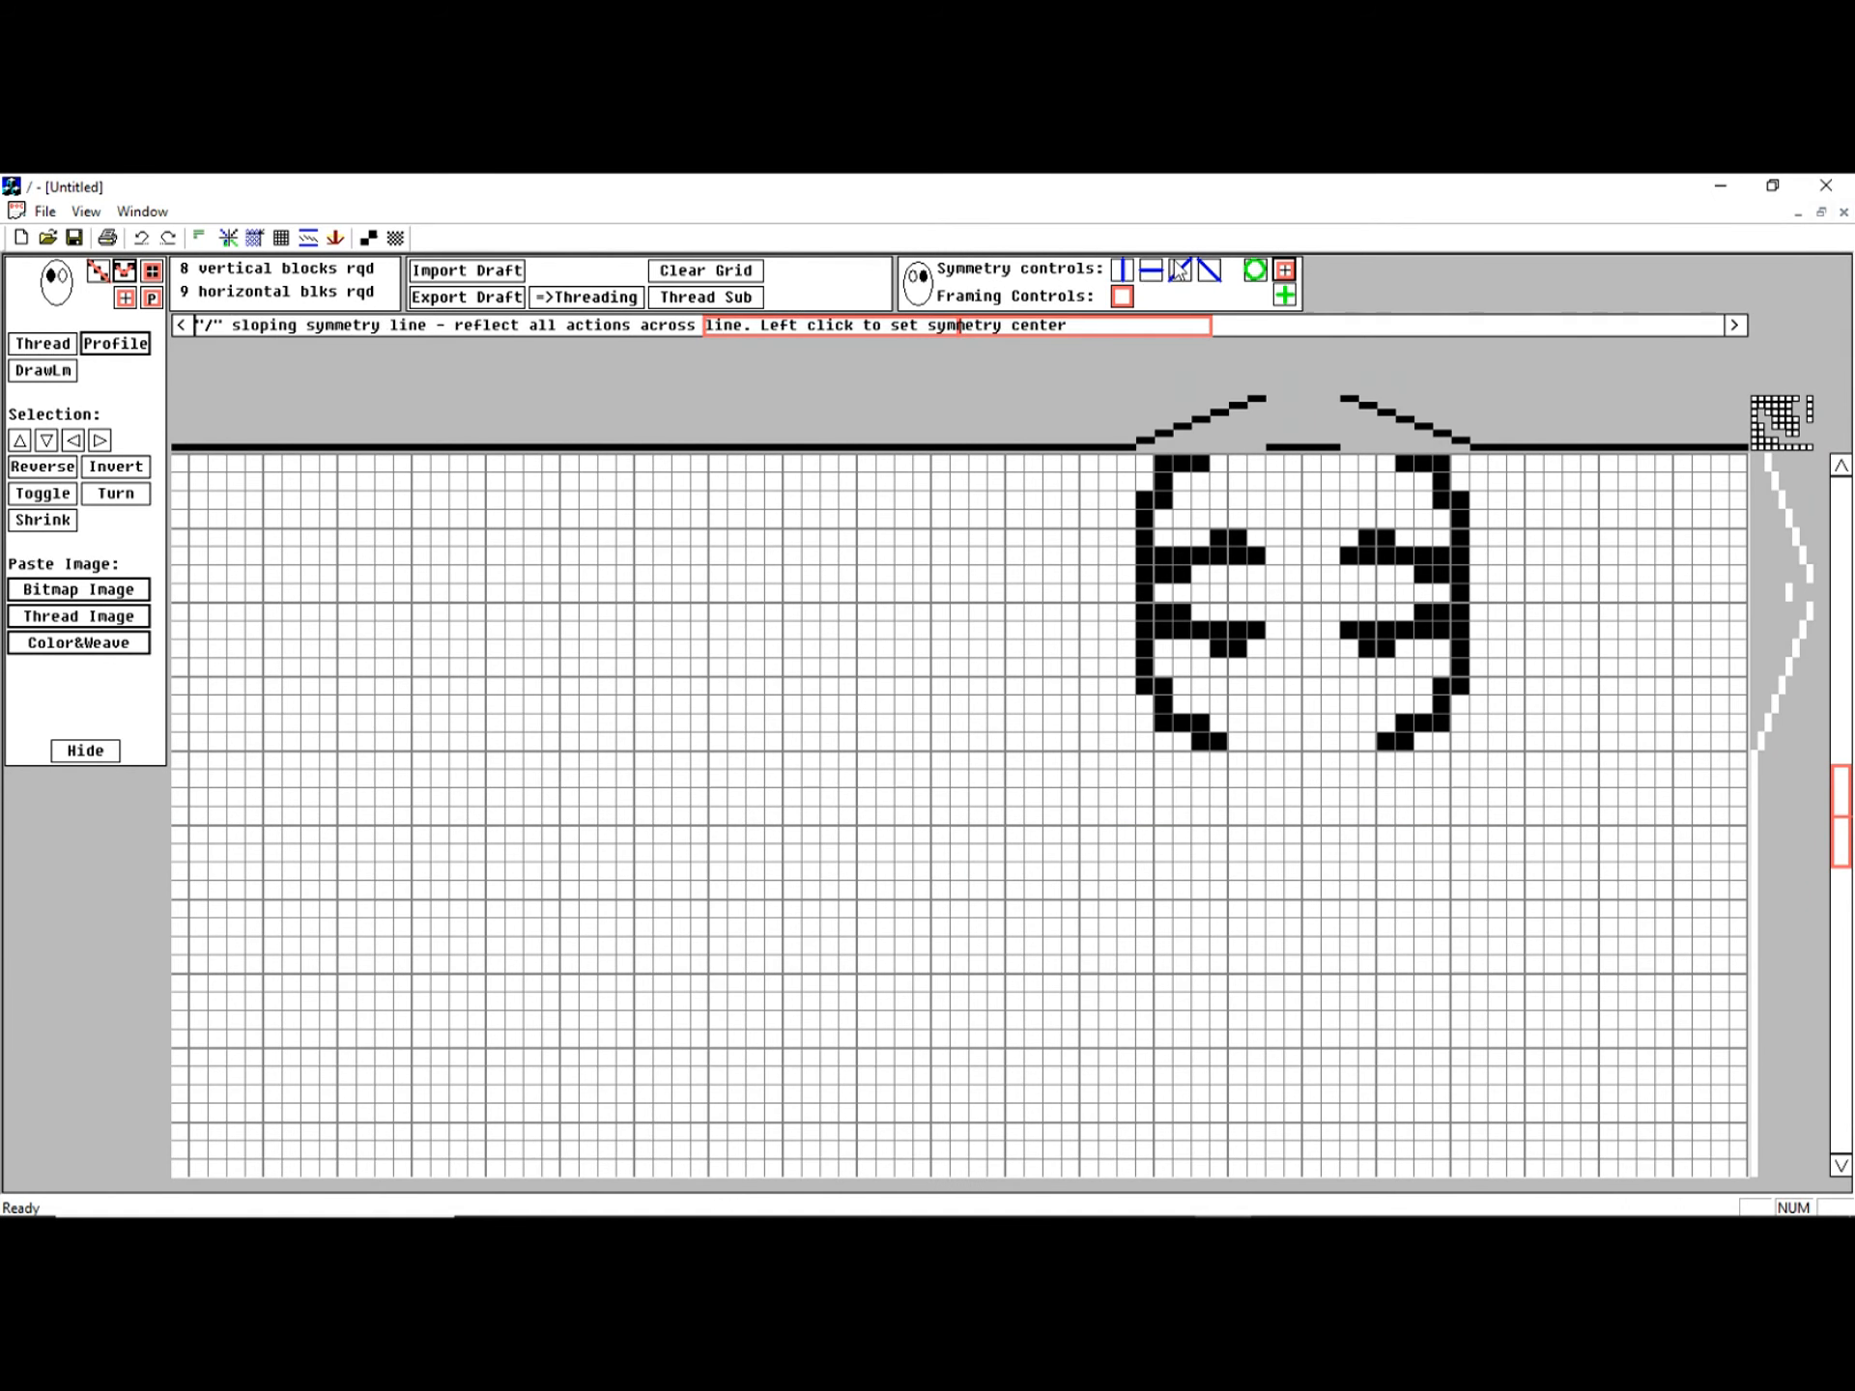
{"action": "left_click", "coordinate": [1181, 272]}
{"action": "mouse_move", "coordinate": [958, 794]}
{"action": "left_mouse_down"}
{"action": "mouse_move", "coordinate": [966, 810]}
{"action": "mouse_move", "coordinate": [770, 685]}
{"action": "mouse_move", "coordinate": [776, 797]}
{"action": "mouse_move", "coordinate": [850, 908]}
{"action": "left_mouse_up"}
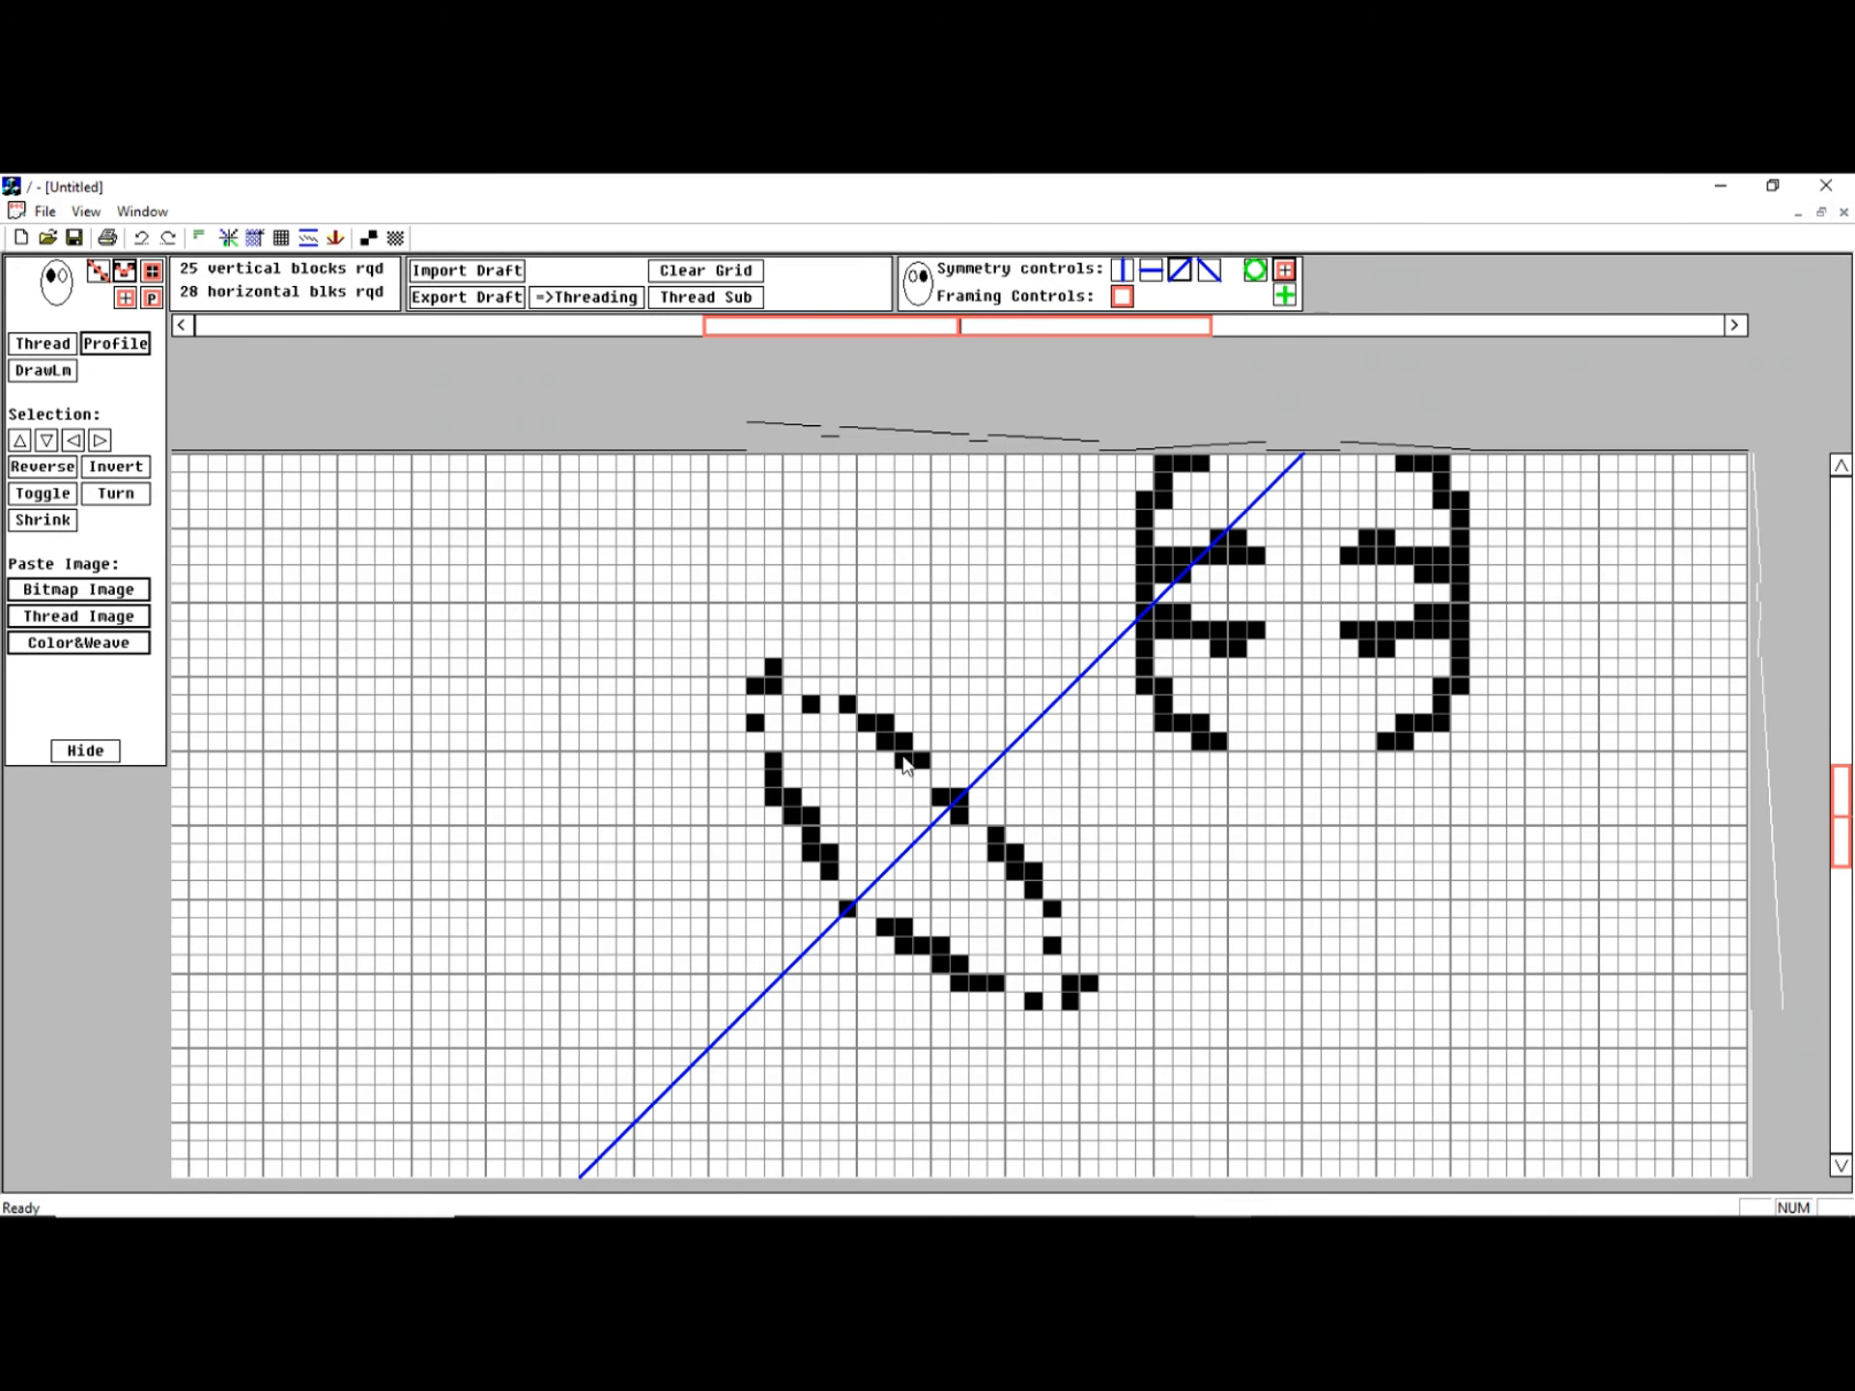
Step: Enable the vertical, horizontal and both sloping symmetry lines together, and clear the grid
{"action": "left_click", "coordinate": [1122, 272]}
{"action": "left_click", "coordinate": [1150, 273]}
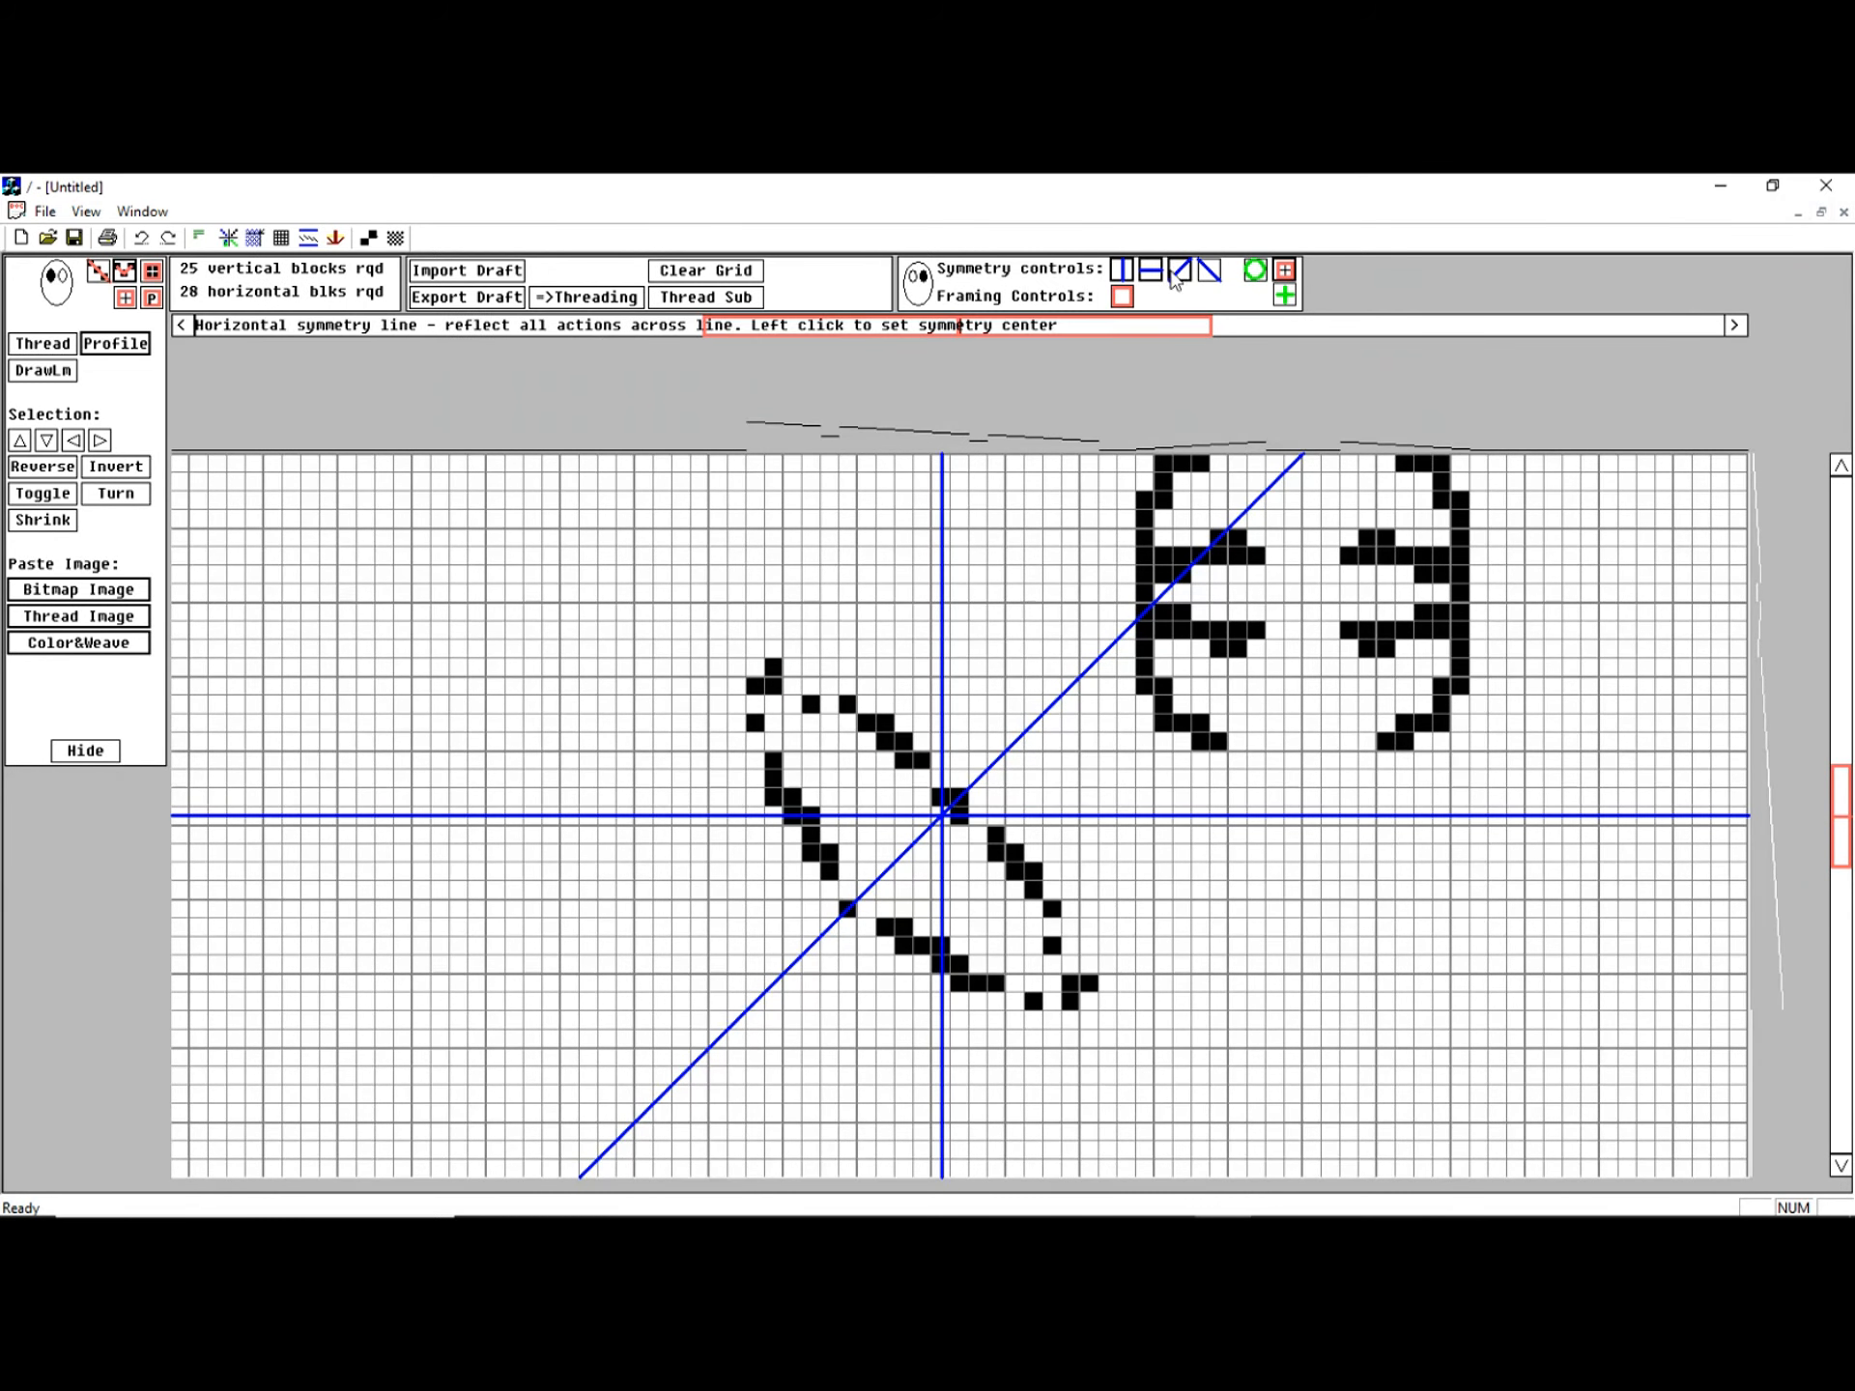
{"action": "left_click", "coordinate": [1185, 273]}
{"action": "left_click", "coordinate": [1210, 273]}
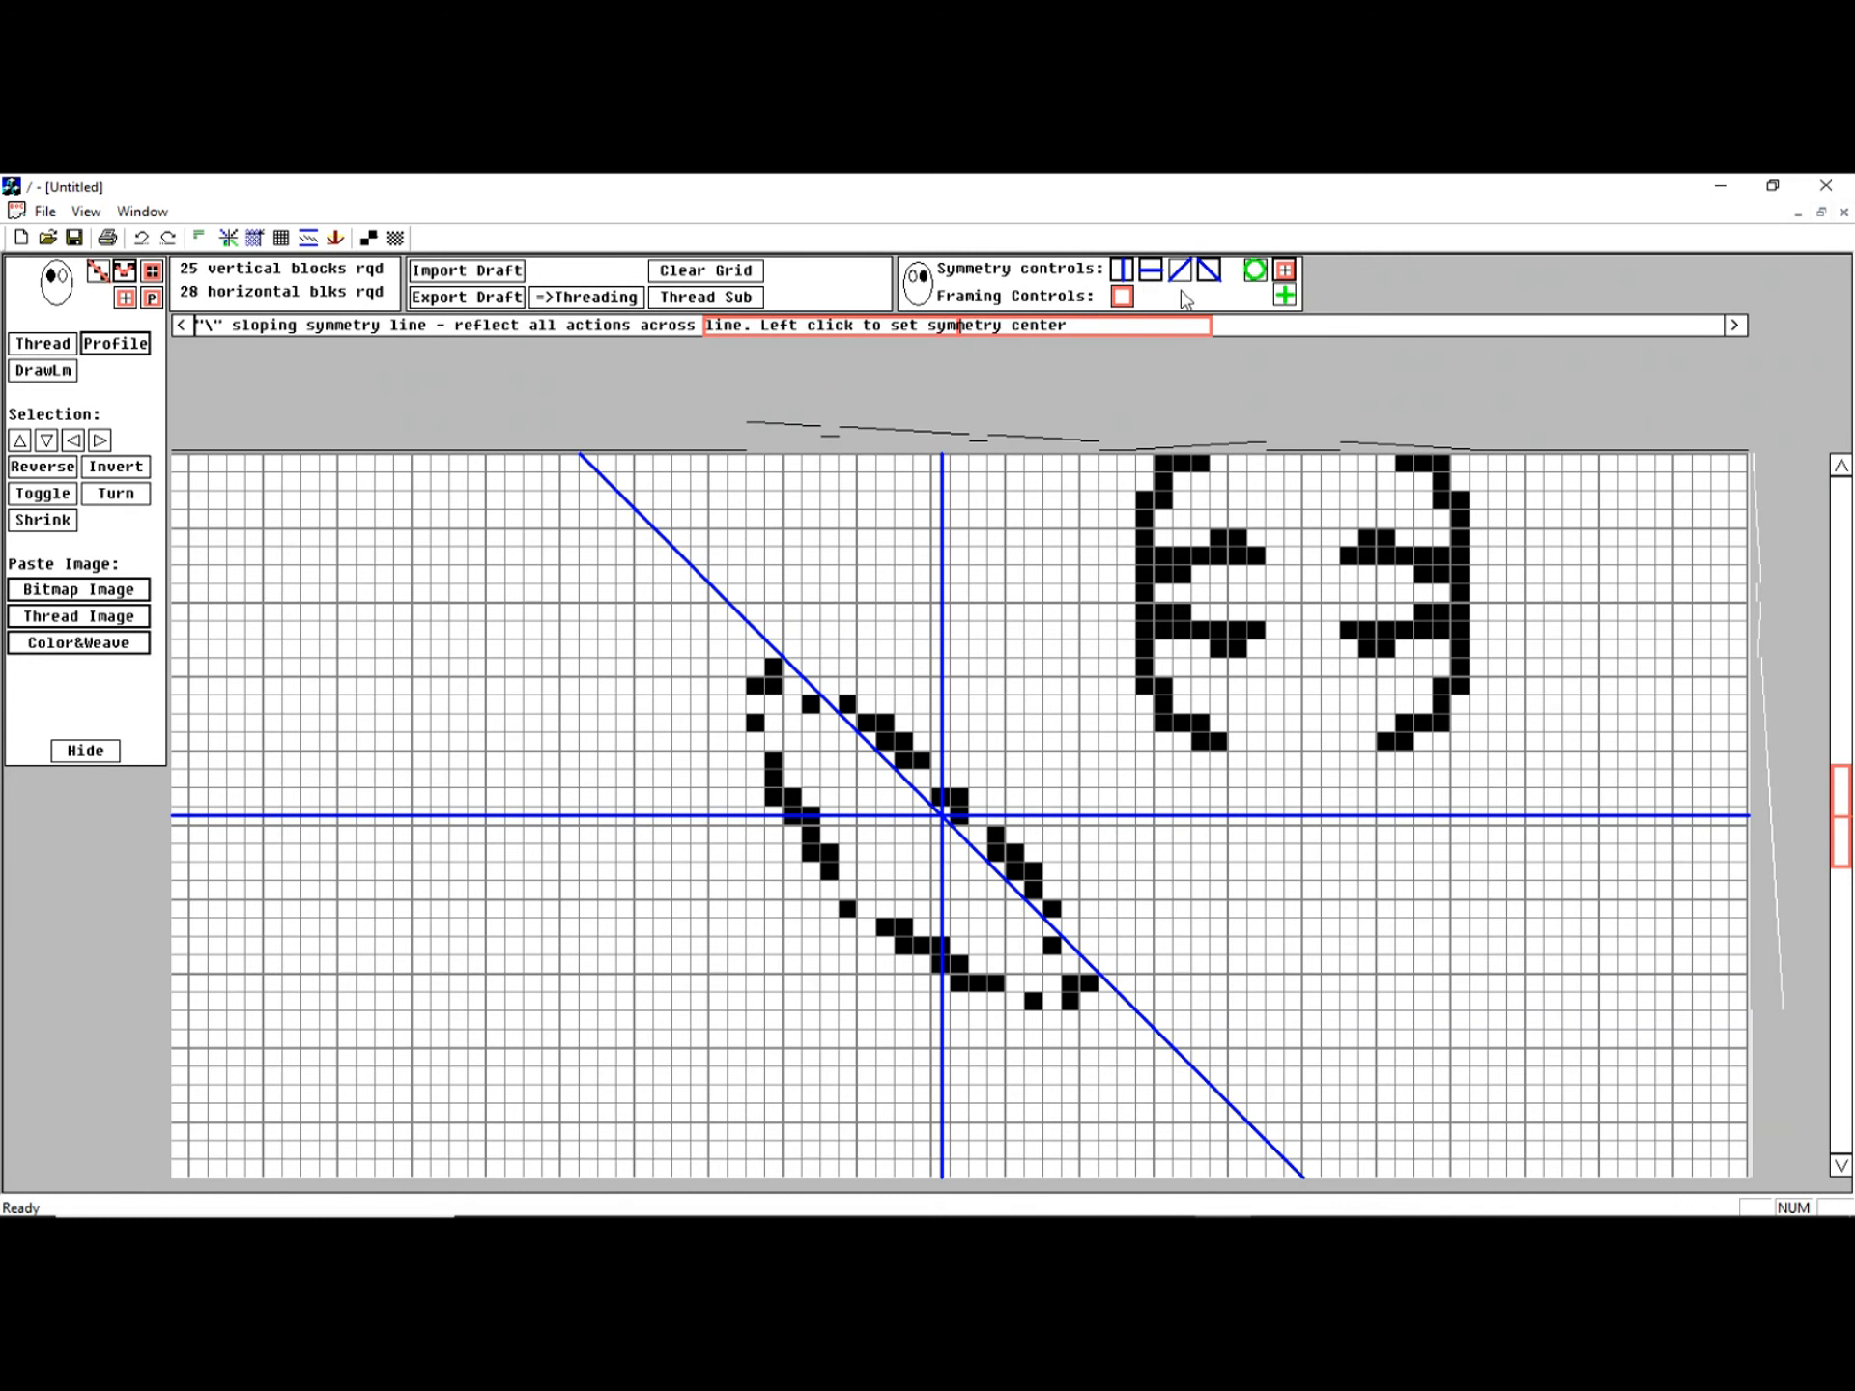
{"action": "left_click", "coordinate": [1180, 273]}
{"action": "left_click", "coordinate": [705, 271]}
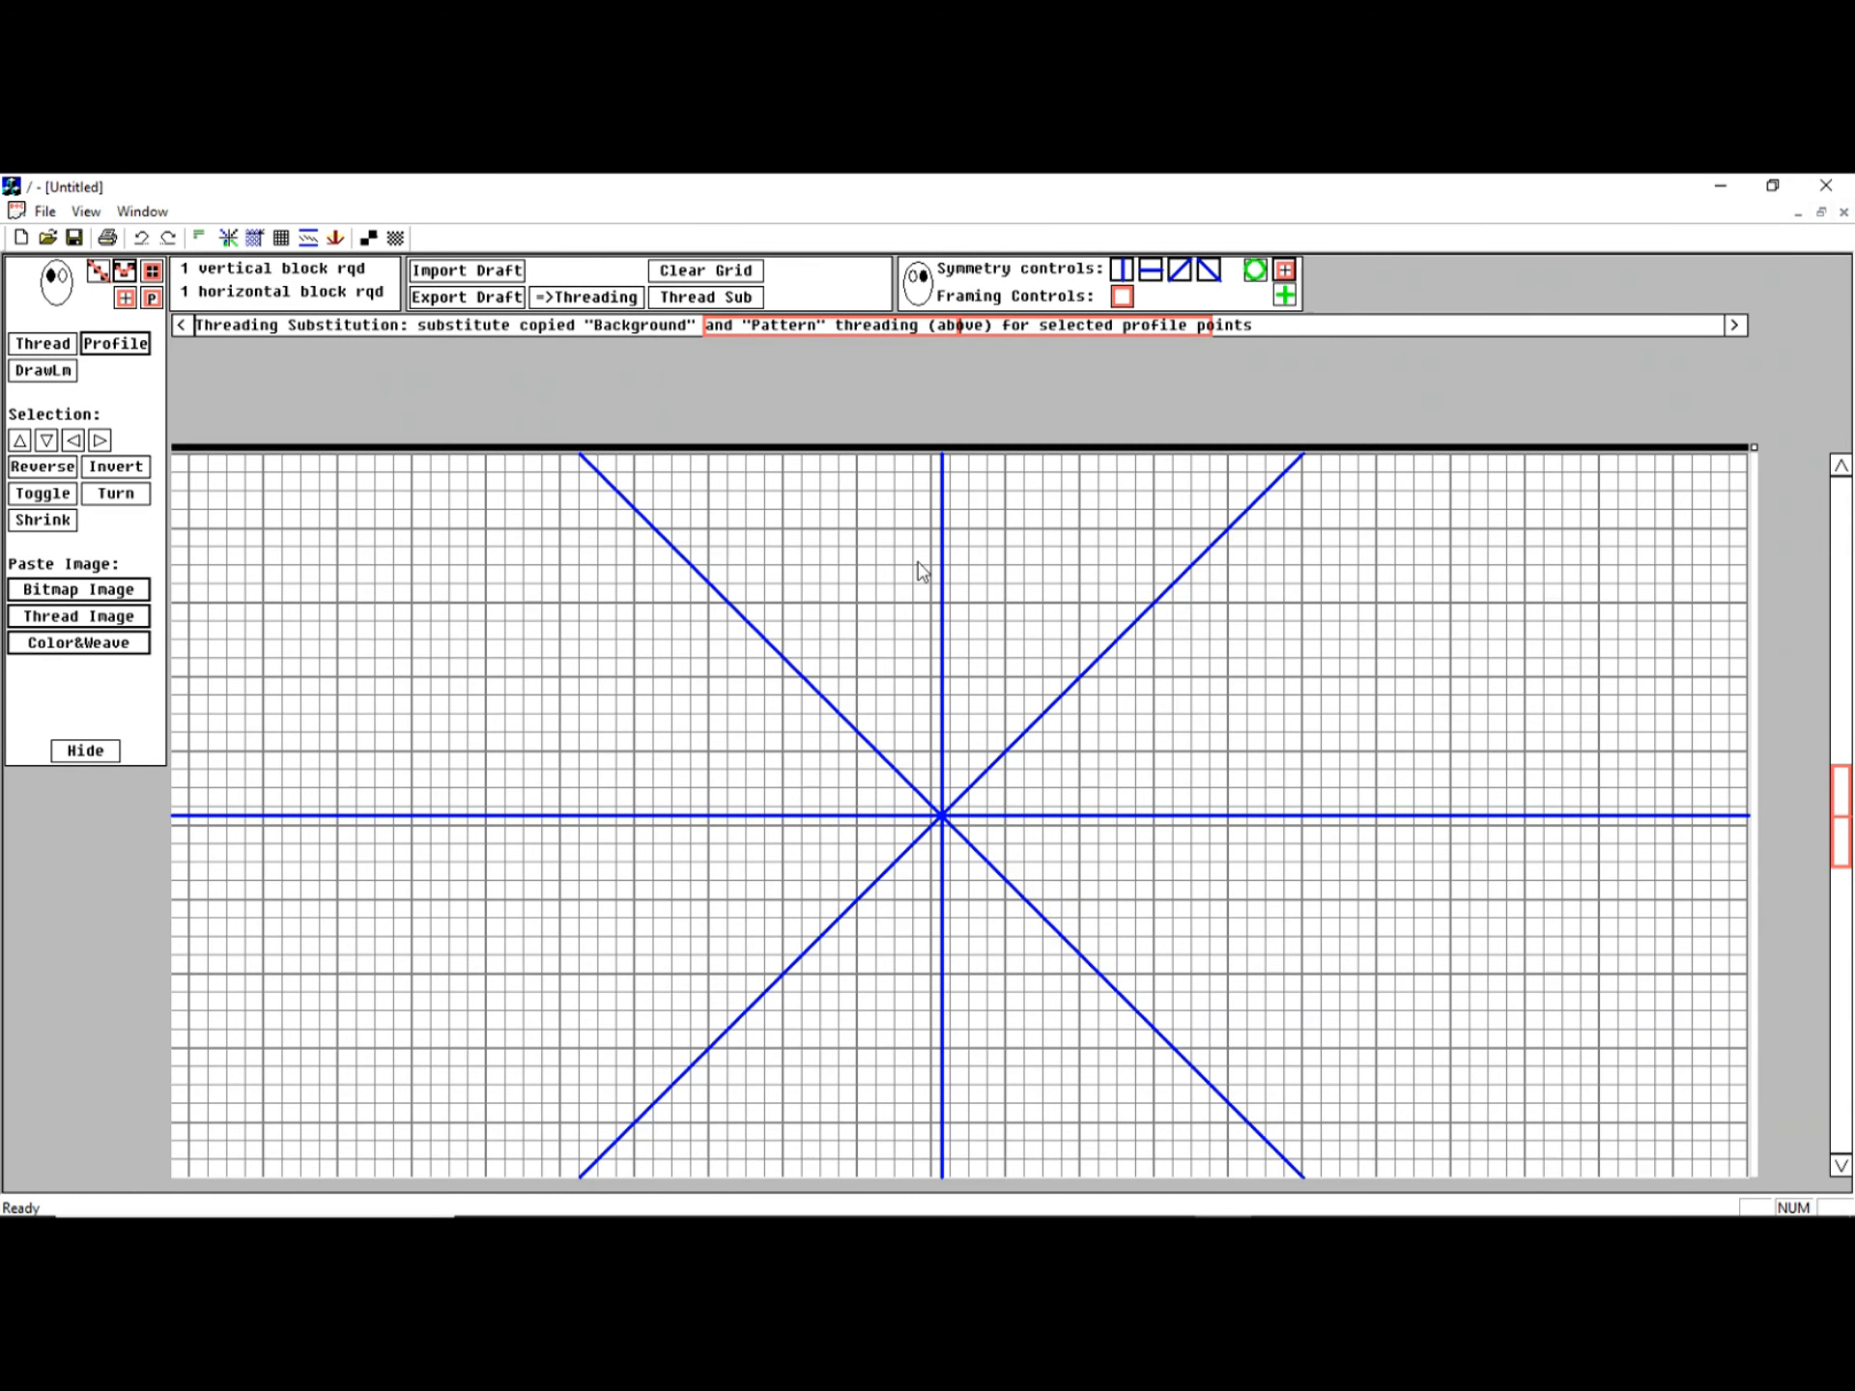
Step: Draw a reference circle around the symmetry centre, trace a ring of blocks along it, and hide the circle
{"action": "left_click", "coordinate": [951, 729]}
{"action": "mouse_move", "coordinate": [950, 720]}
{"action": "left_mouse_down"}
{"action": "mouse_move", "coordinate": [1023, 645]}
{"action": "mouse_move", "coordinate": [1164, 620]}
{"action": "mouse_move", "coordinate": [1121, 730]}
{"action": "mouse_move", "coordinate": [1167, 856]}
{"action": "mouse_move", "coordinate": [1160, 888]}
{"action": "mouse_move", "coordinate": [1054, 966]}
{"action": "mouse_move", "coordinate": [1049, 1043]}
{"action": "mouse_move", "coordinate": [1102, 1101]}
{"action": "mouse_move", "coordinate": [1210, 1110]}
{"action": "left_mouse_up"}
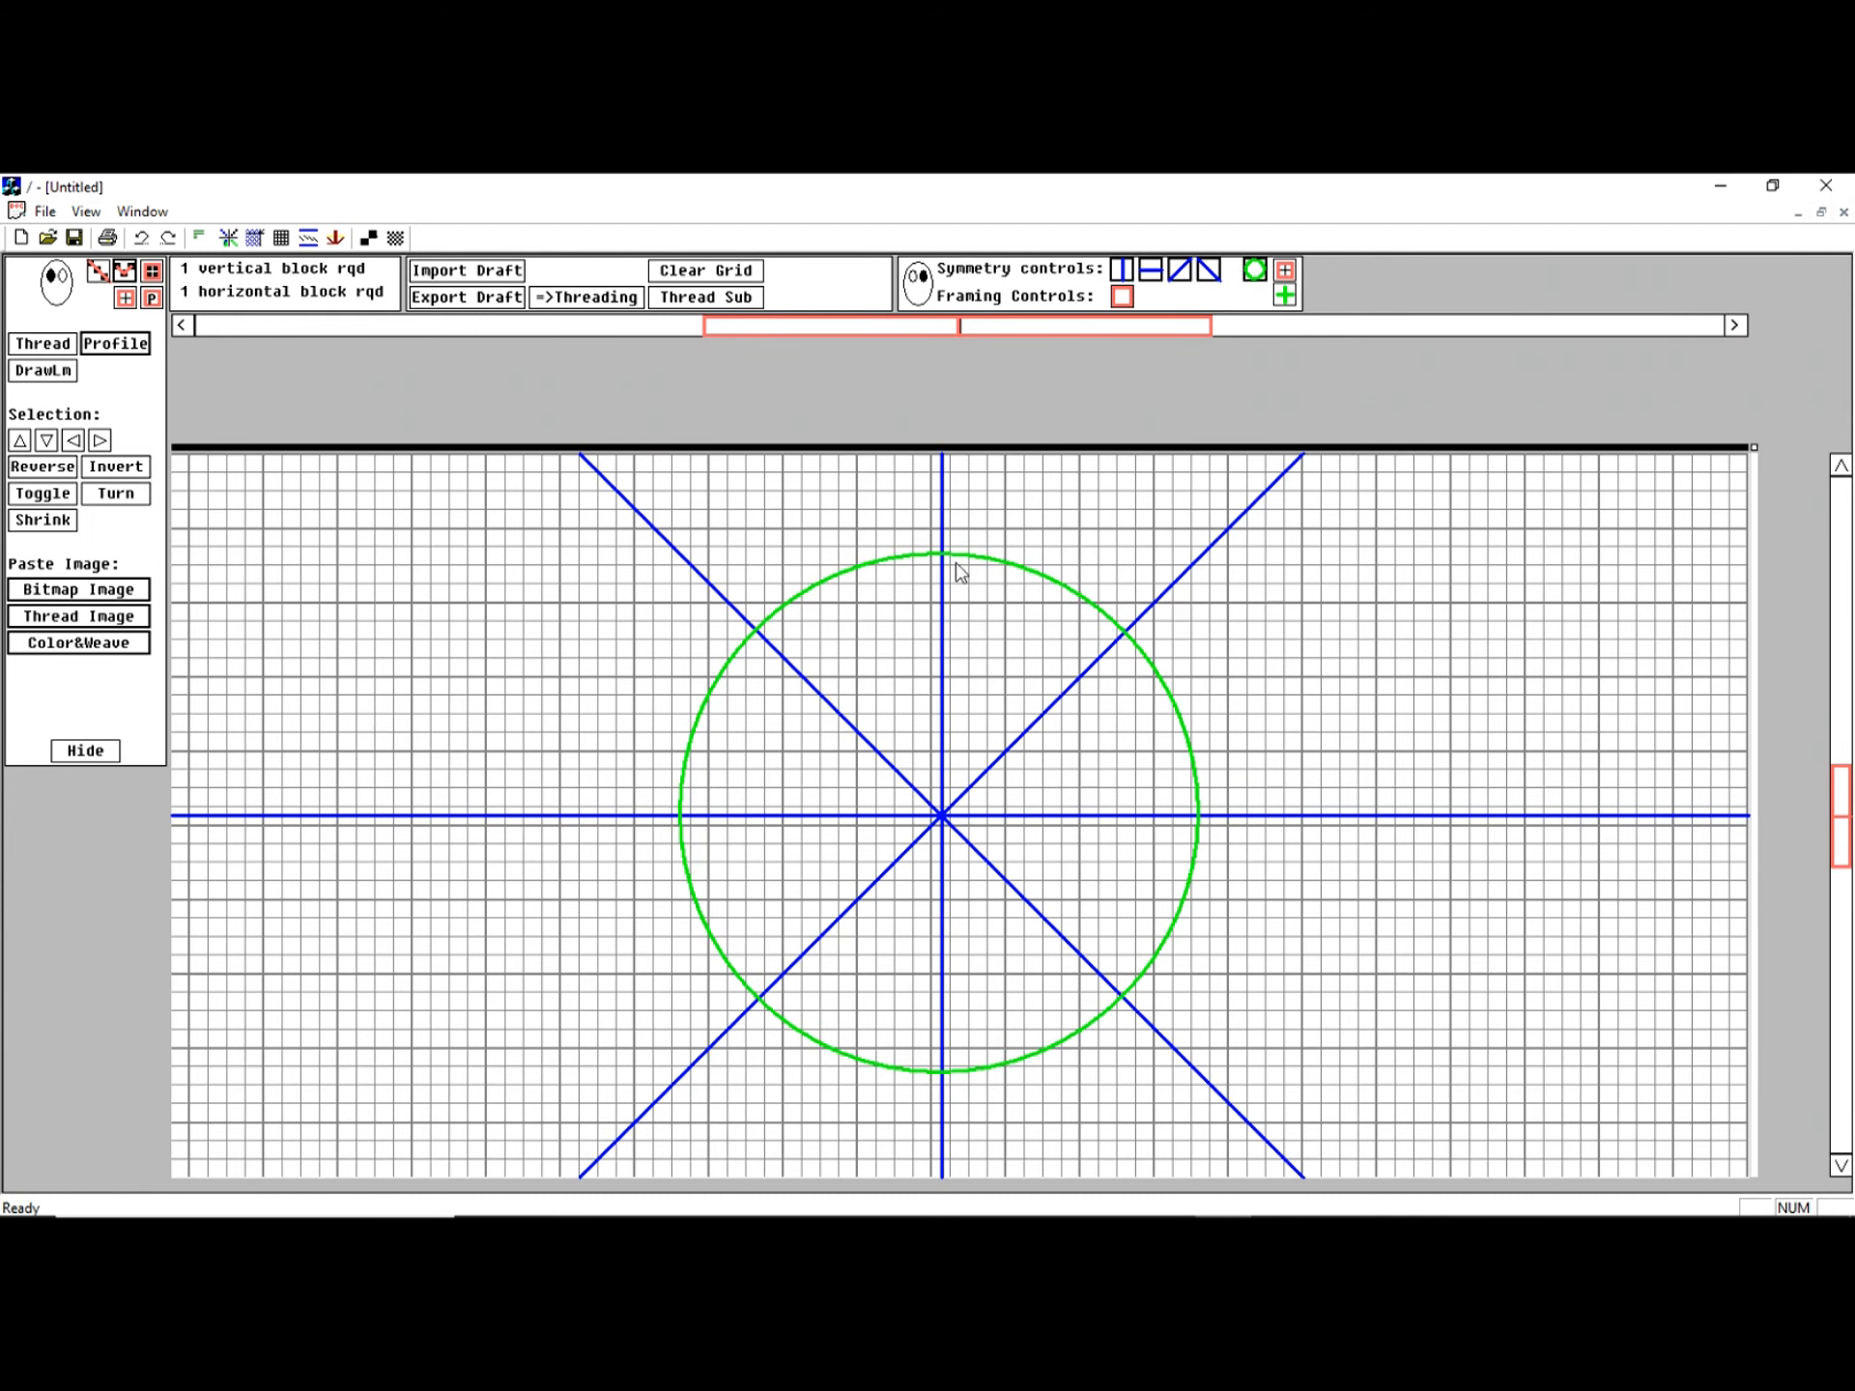
{"action": "left_click_drag", "start_coordinate": [943, 556], "coordinate": [1132, 633]}
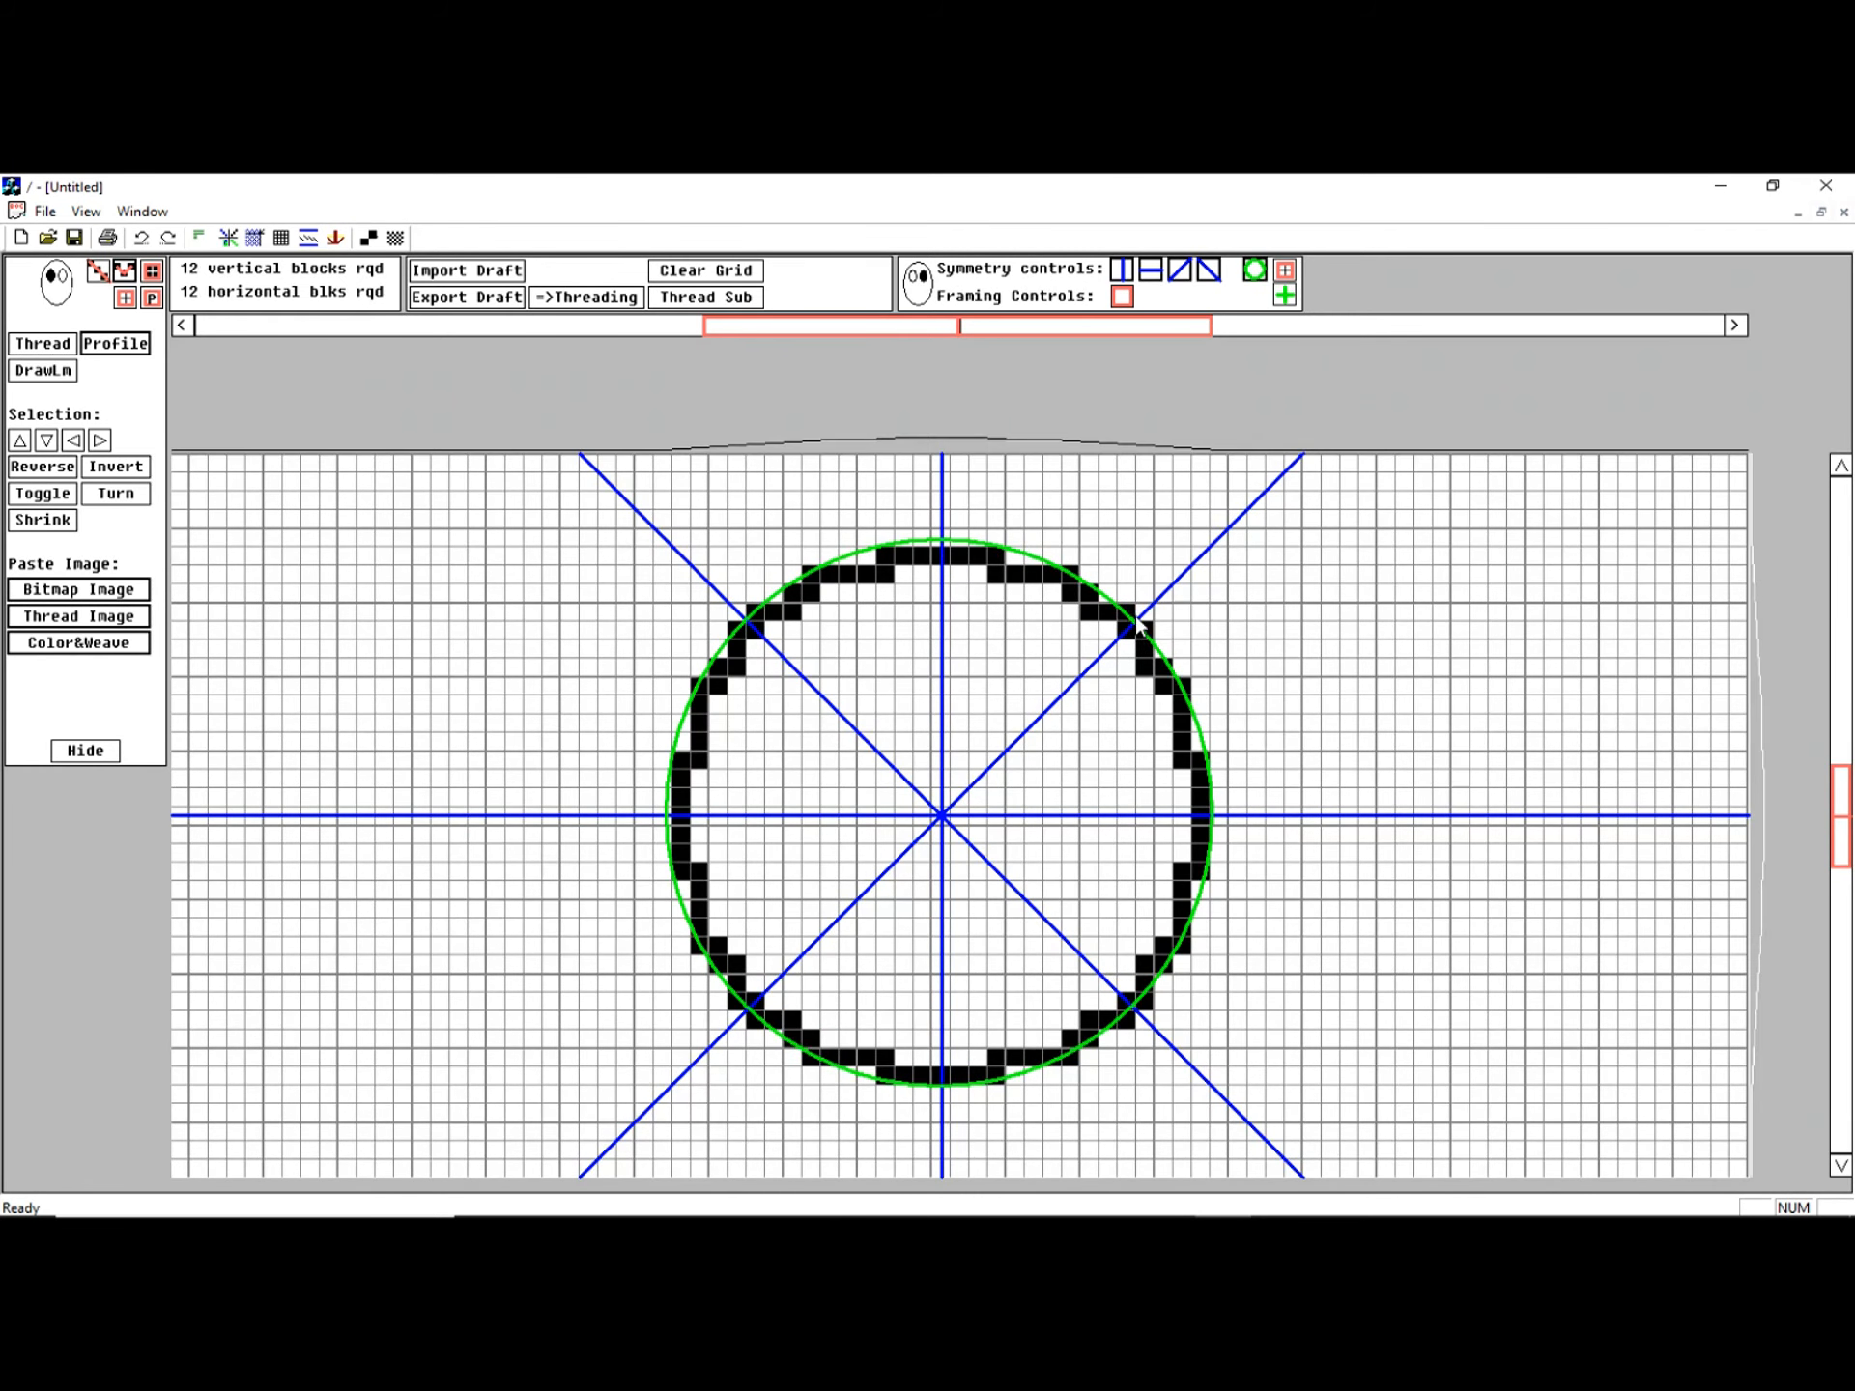
{"action": "left_click", "coordinate": [1255, 273]}
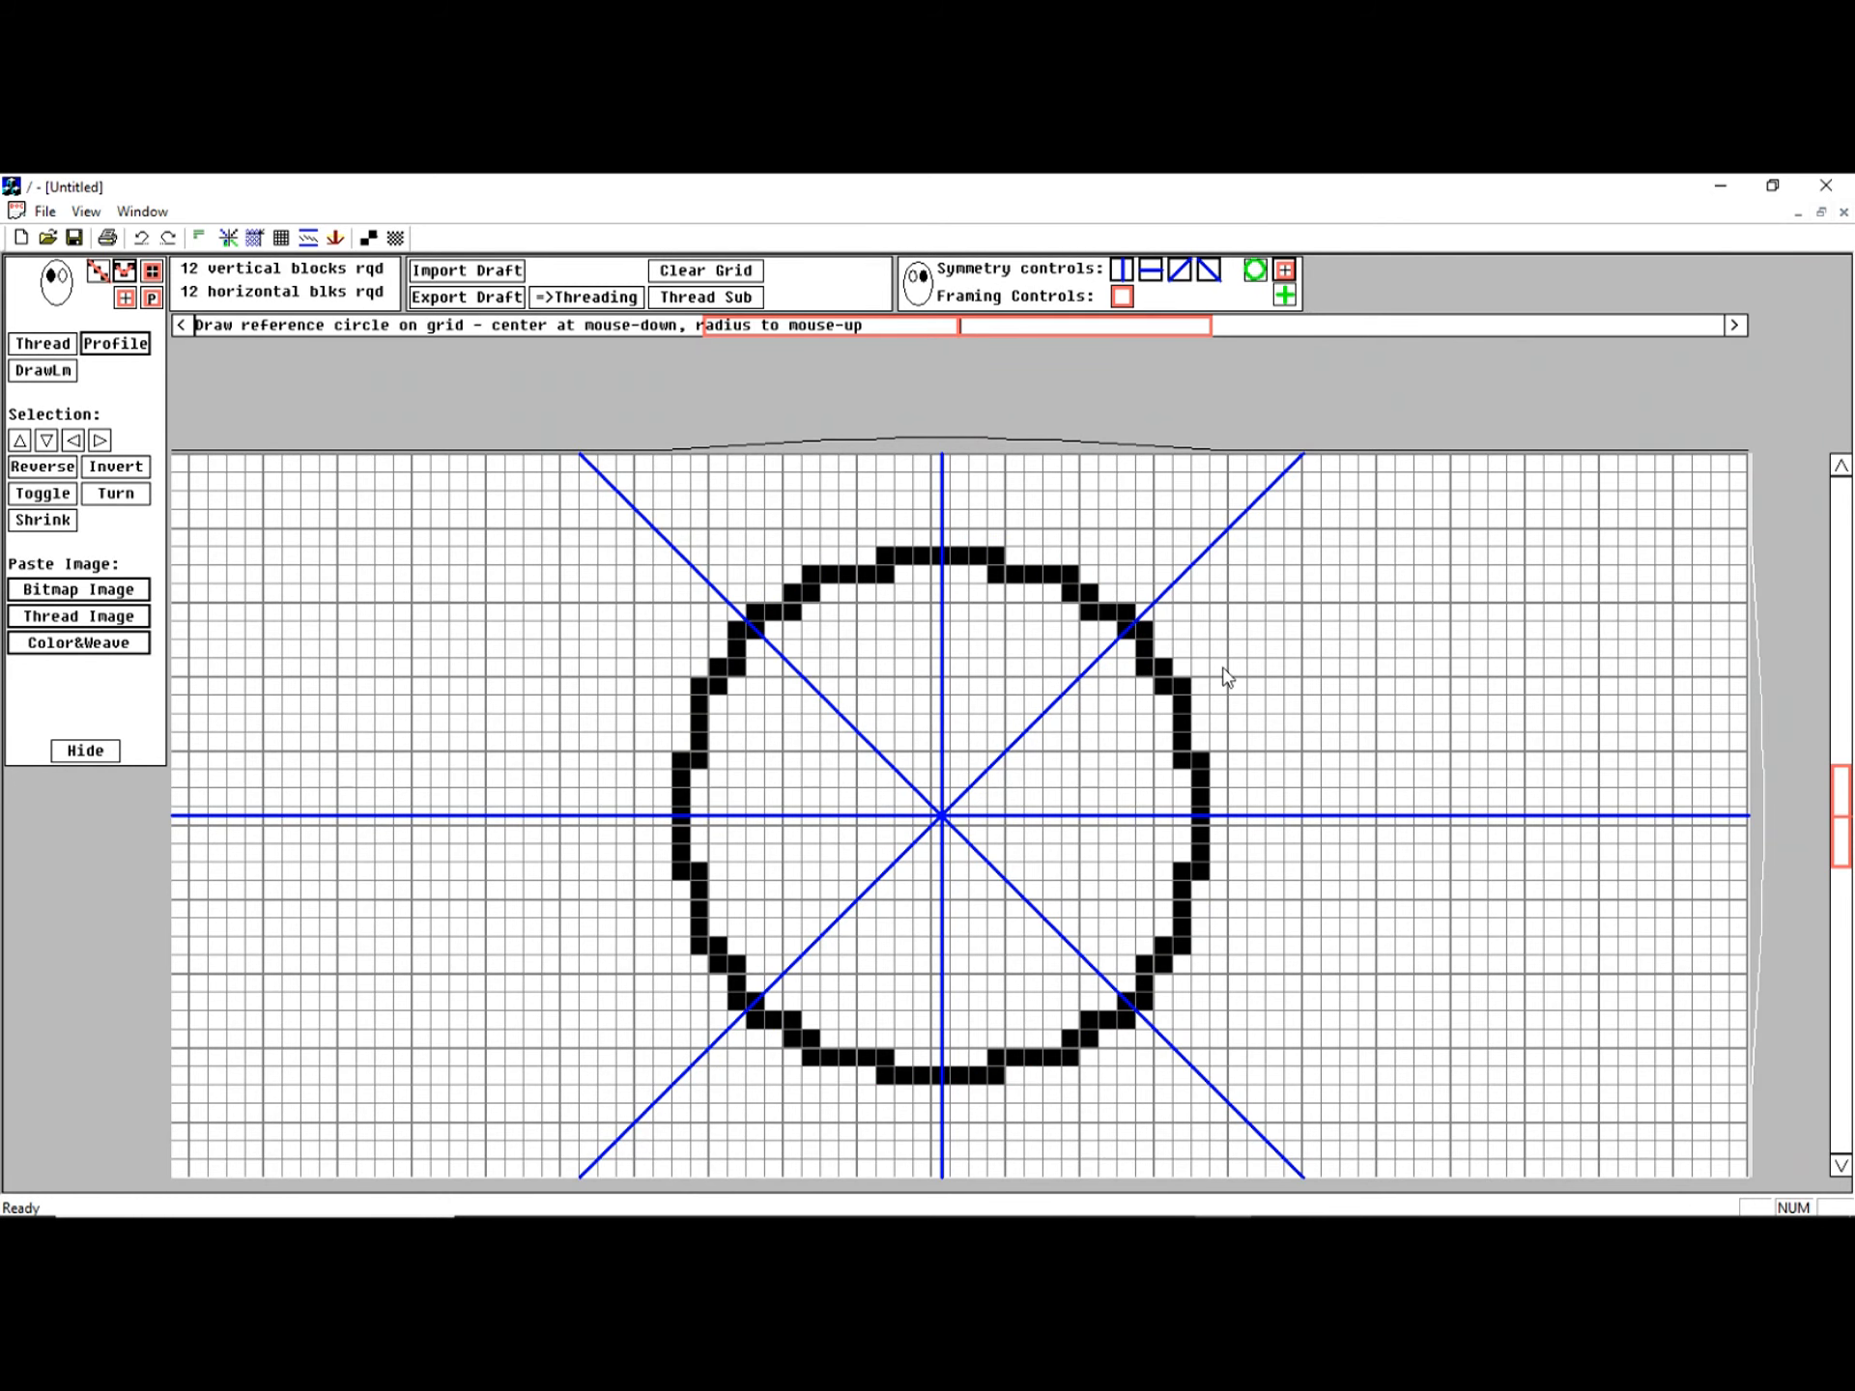
Step: Frame a 7-high, 1-wide area on the ring's right edge and place a vertical reference line right of the ring and a horizontal one above it
{"action": "left_click_drag", "start_coordinate": [1198, 719], "coordinate": [1201, 816]}
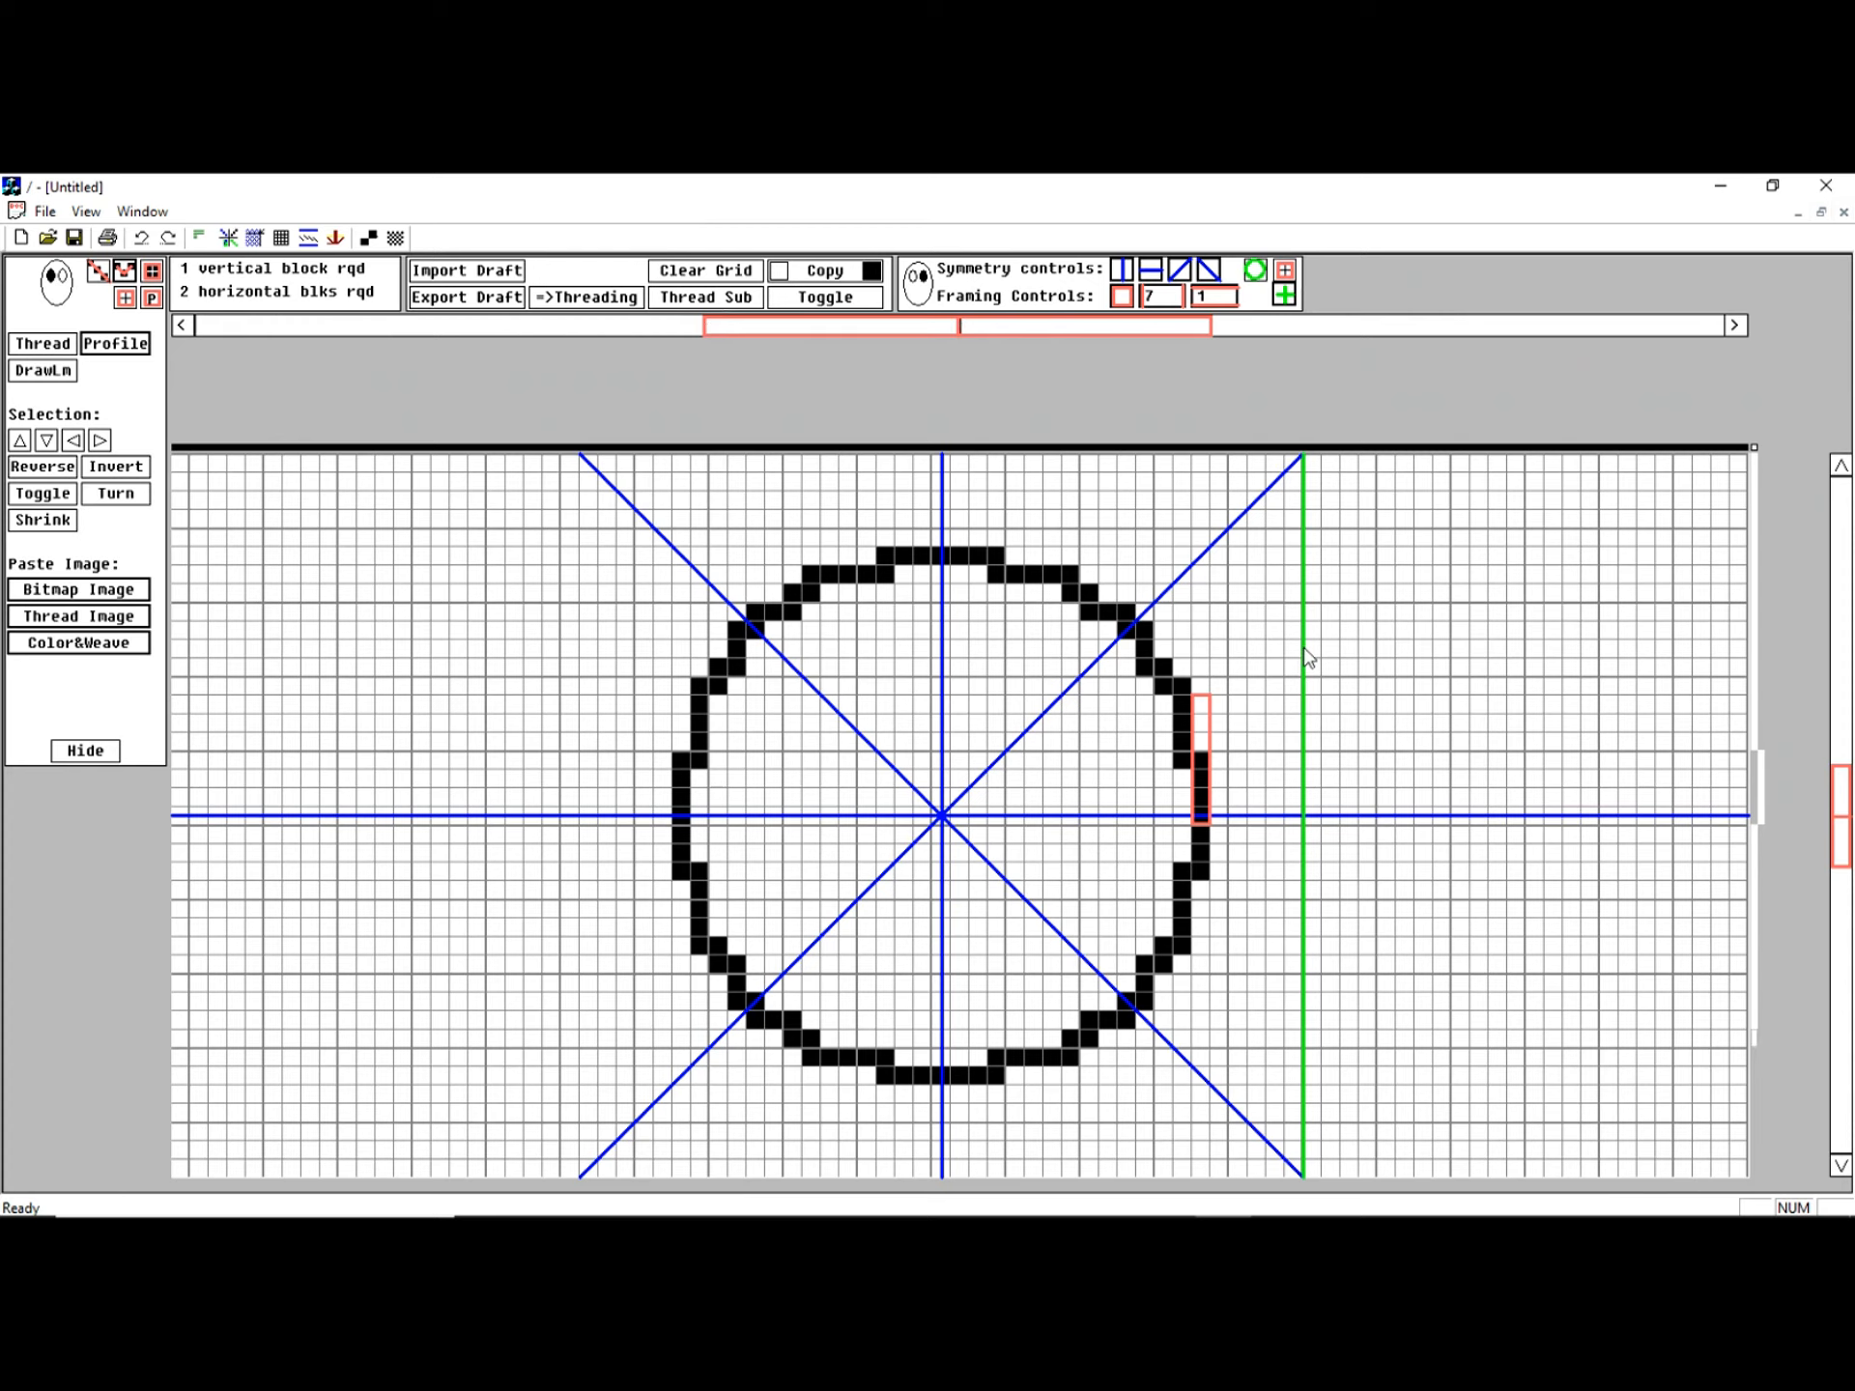
{"action": "left_click", "coordinate": [1300, 722]}
{"action": "left_click", "coordinate": [922, 509]}
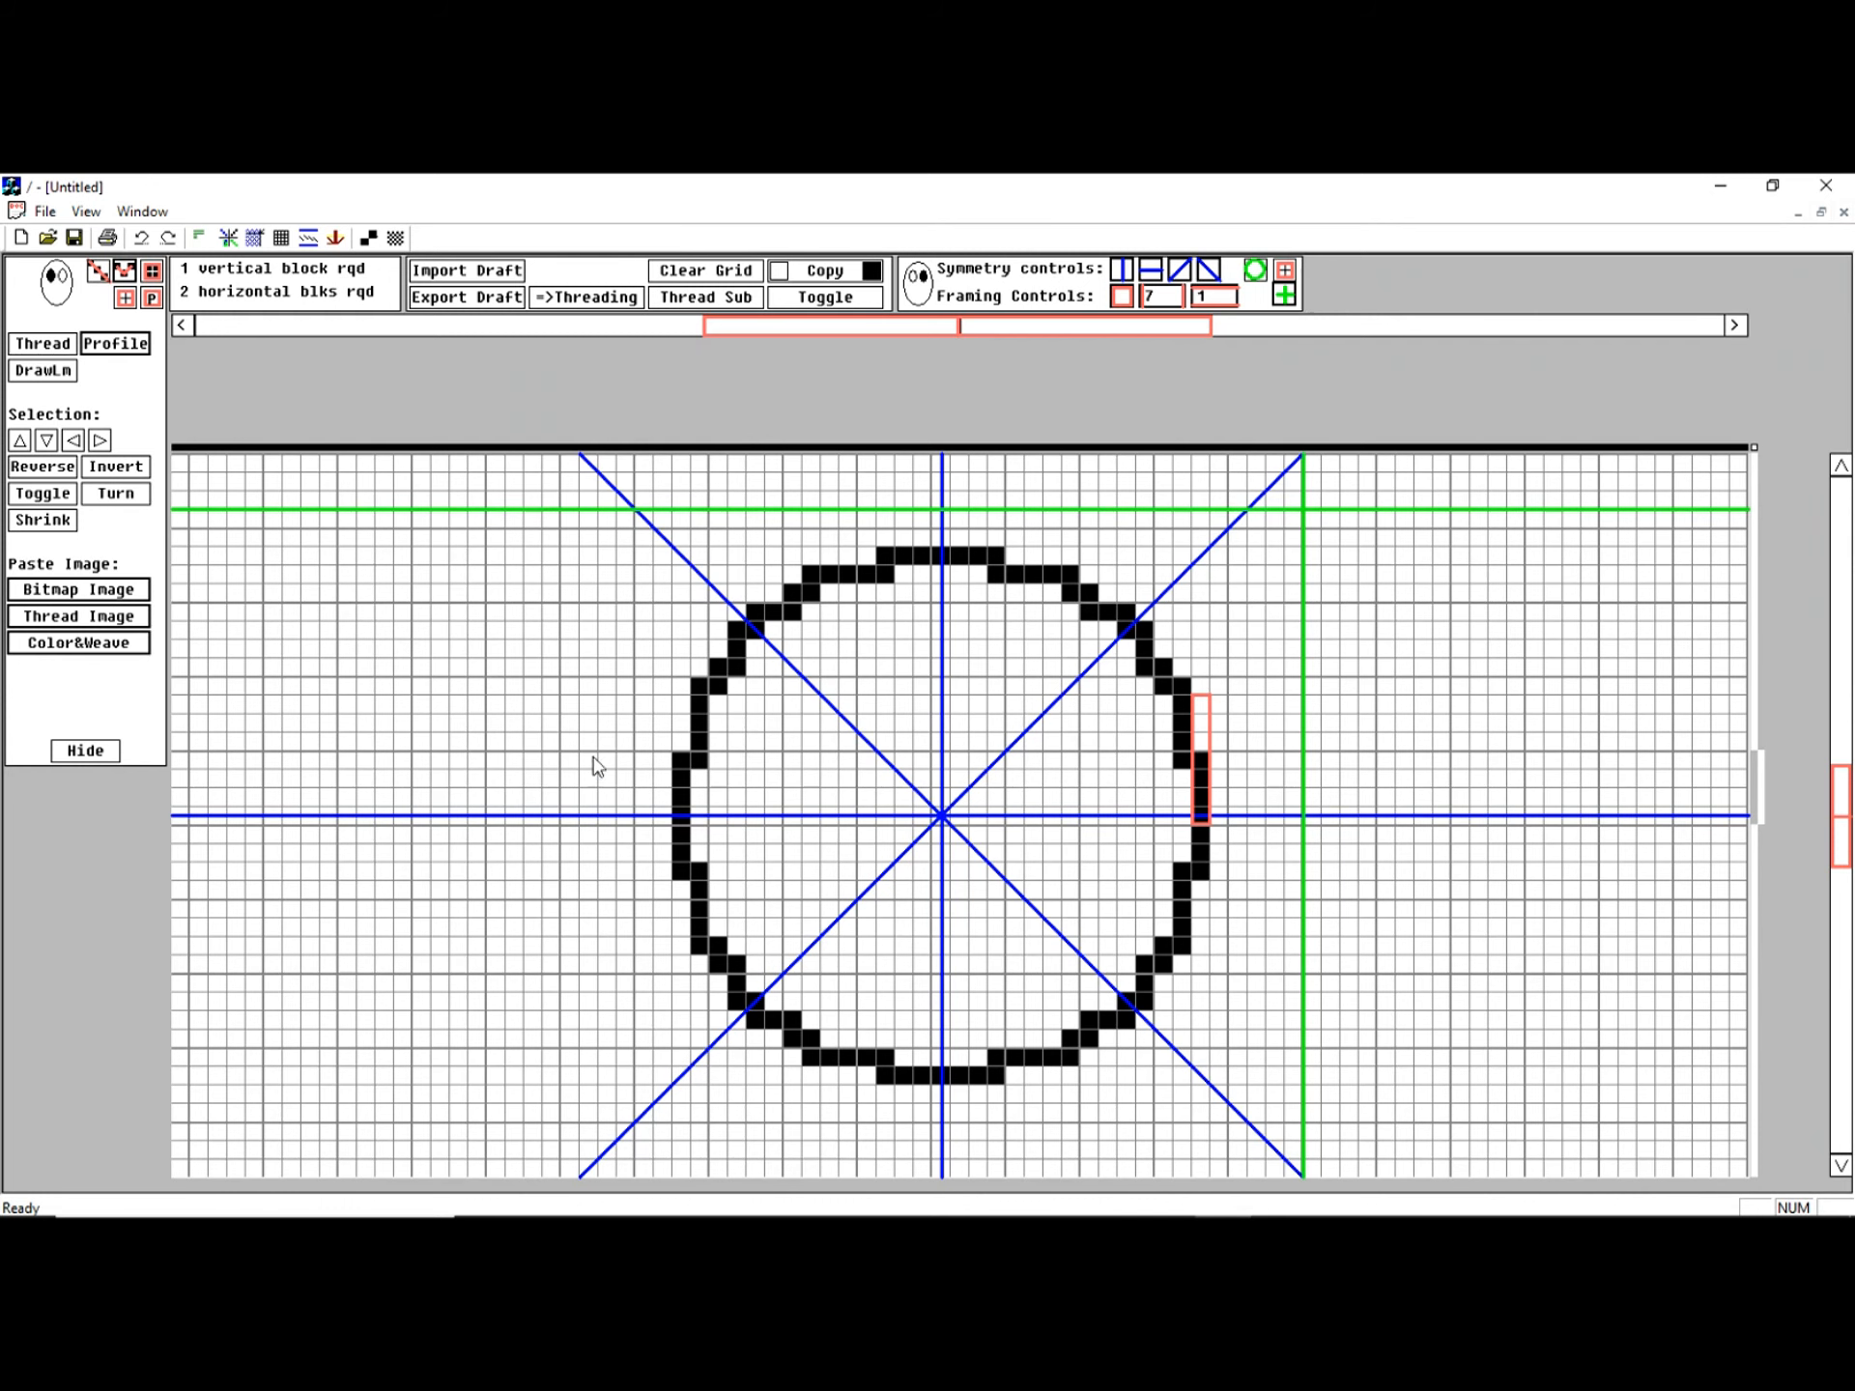
Step: Show the reference circle around the ring again and remove the straight vertical and horizontal reference lines
{"action": "left_click", "coordinate": [1255, 271]}
{"action": "double_click", "coordinate": [1283, 295]}
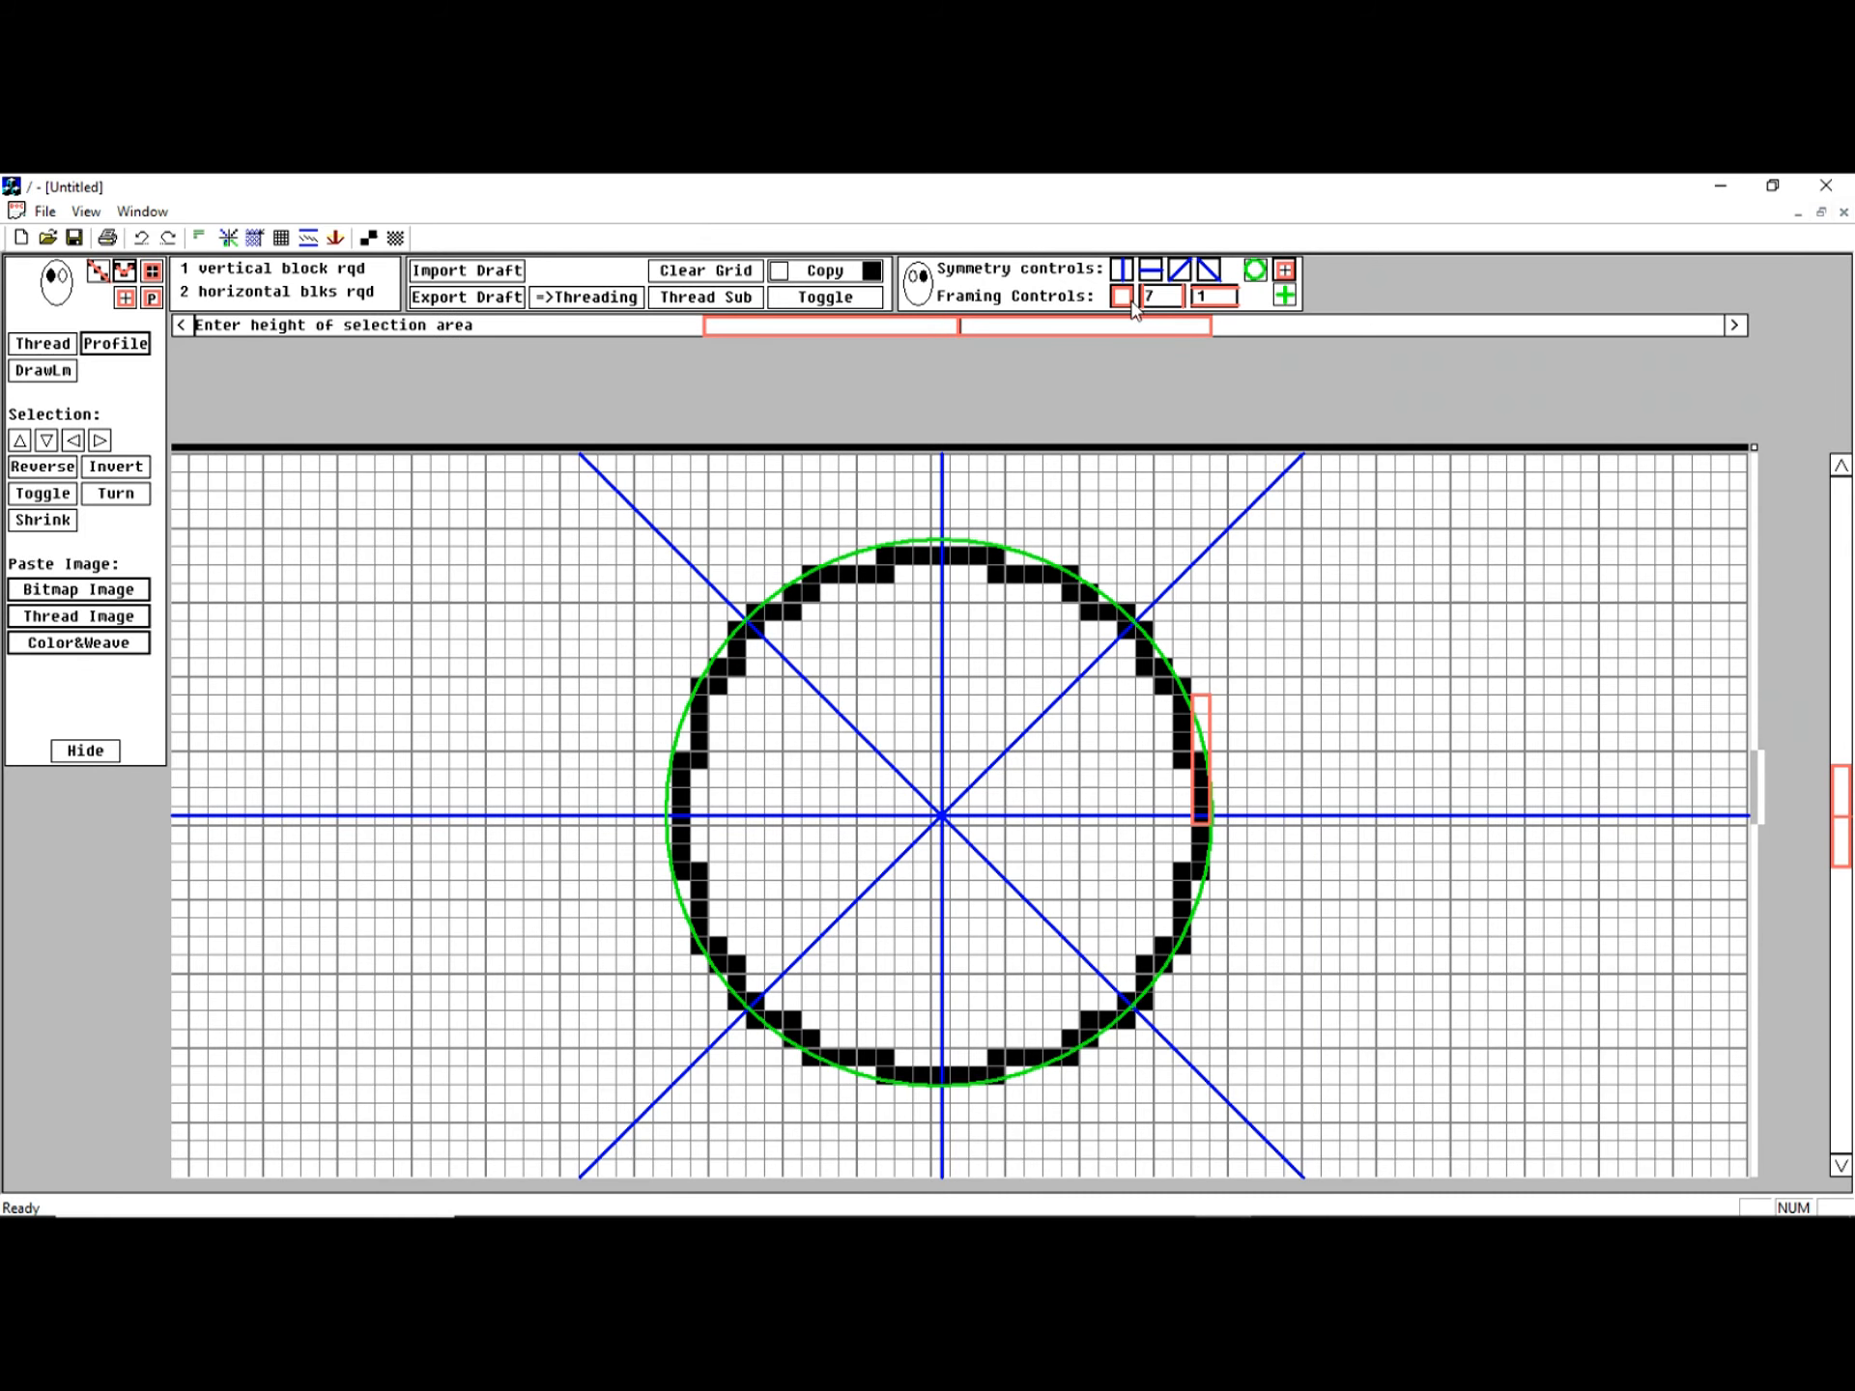
Step: Replace the current selection frame with one 12 blocks high and 14 wide over the ring's upper arc
{"action": "left_click", "coordinate": [1124, 299]}
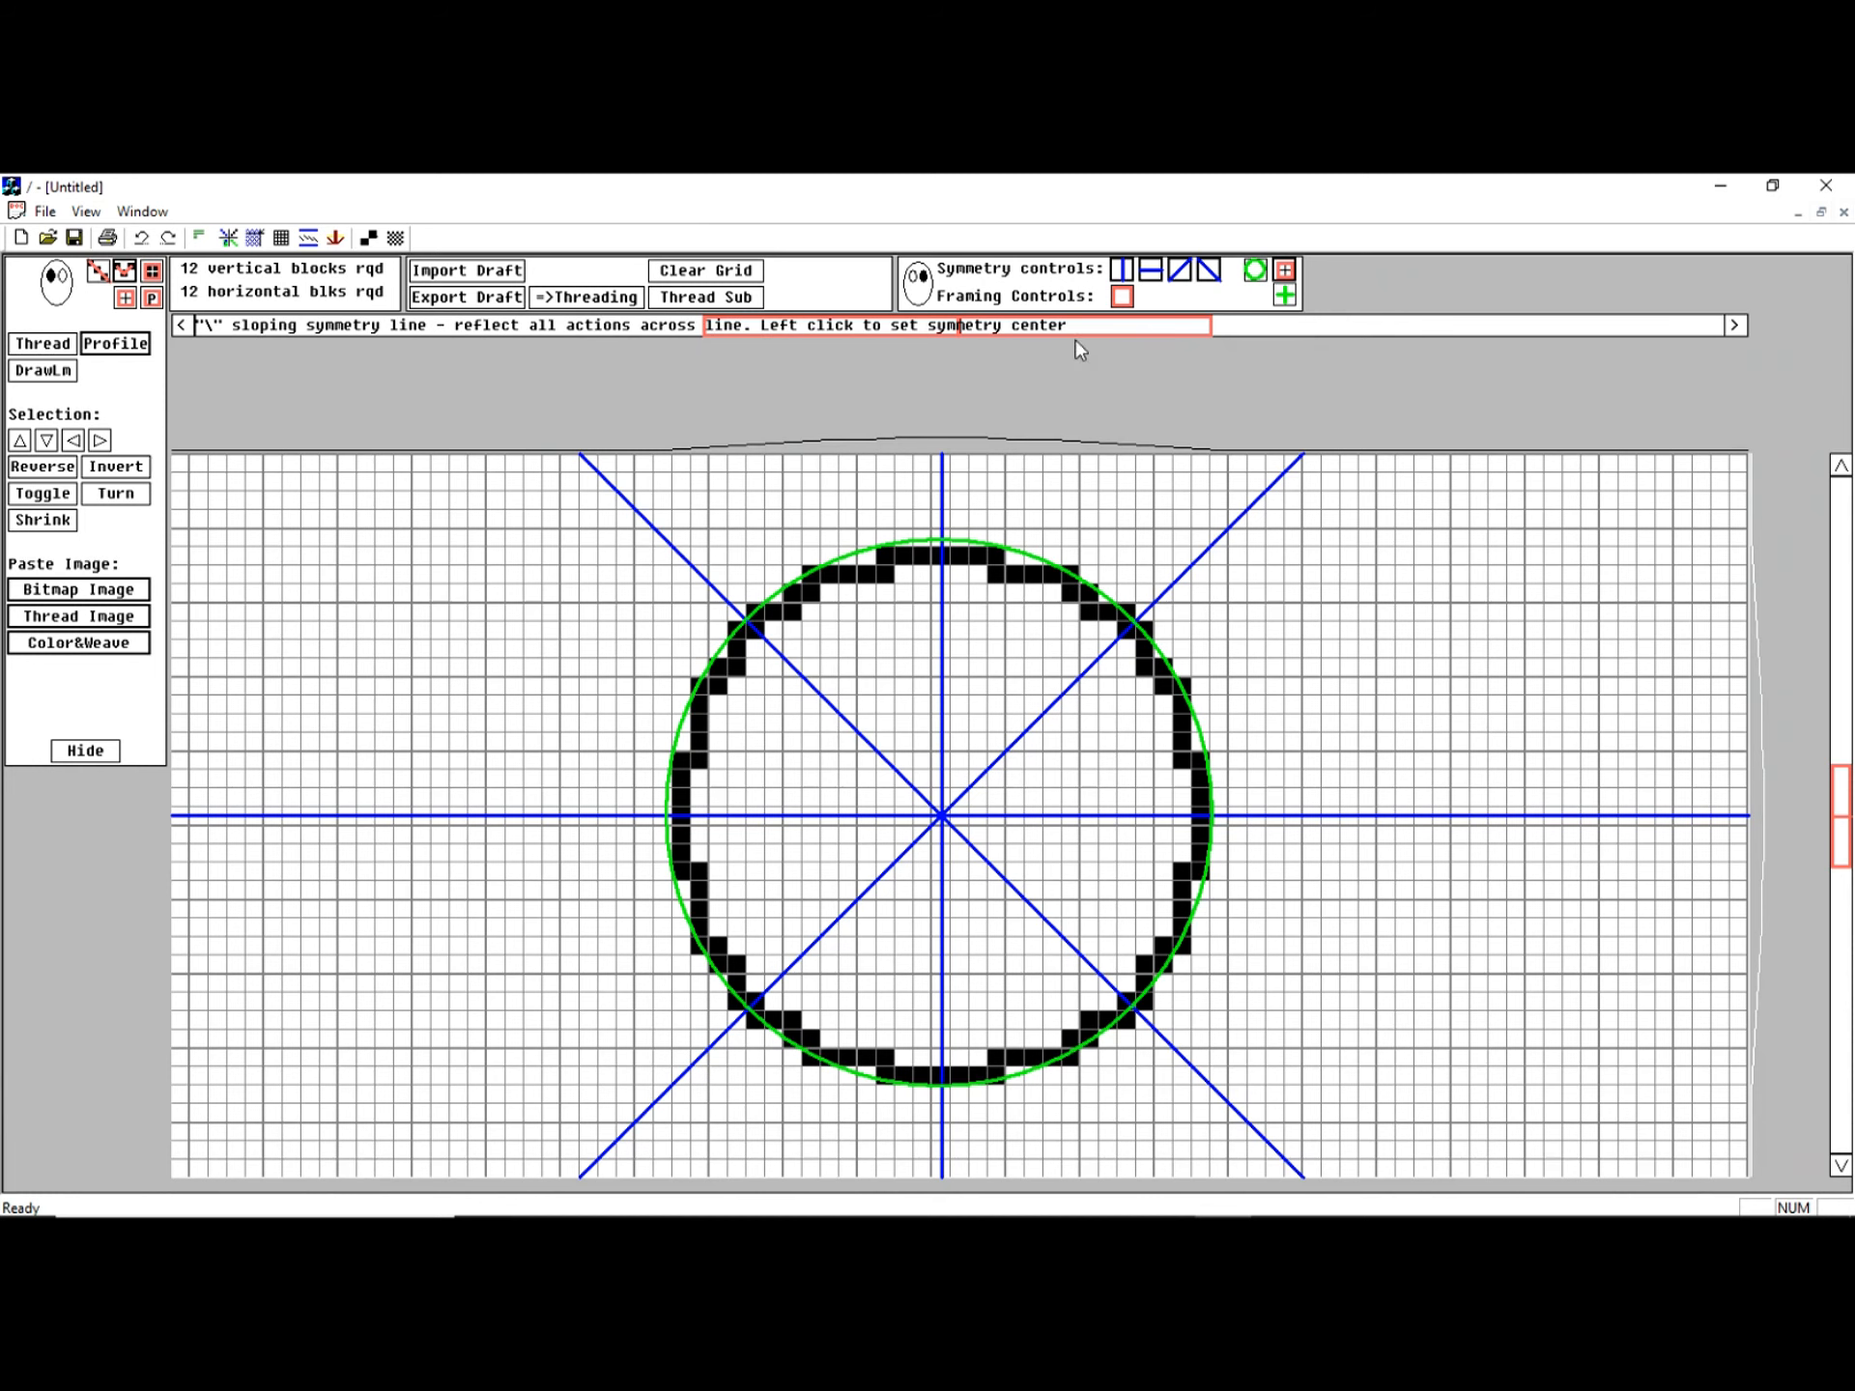
{"action": "left_click_drag", "start_coordinate": [768, 528], "coordinate": [1016, 736]}
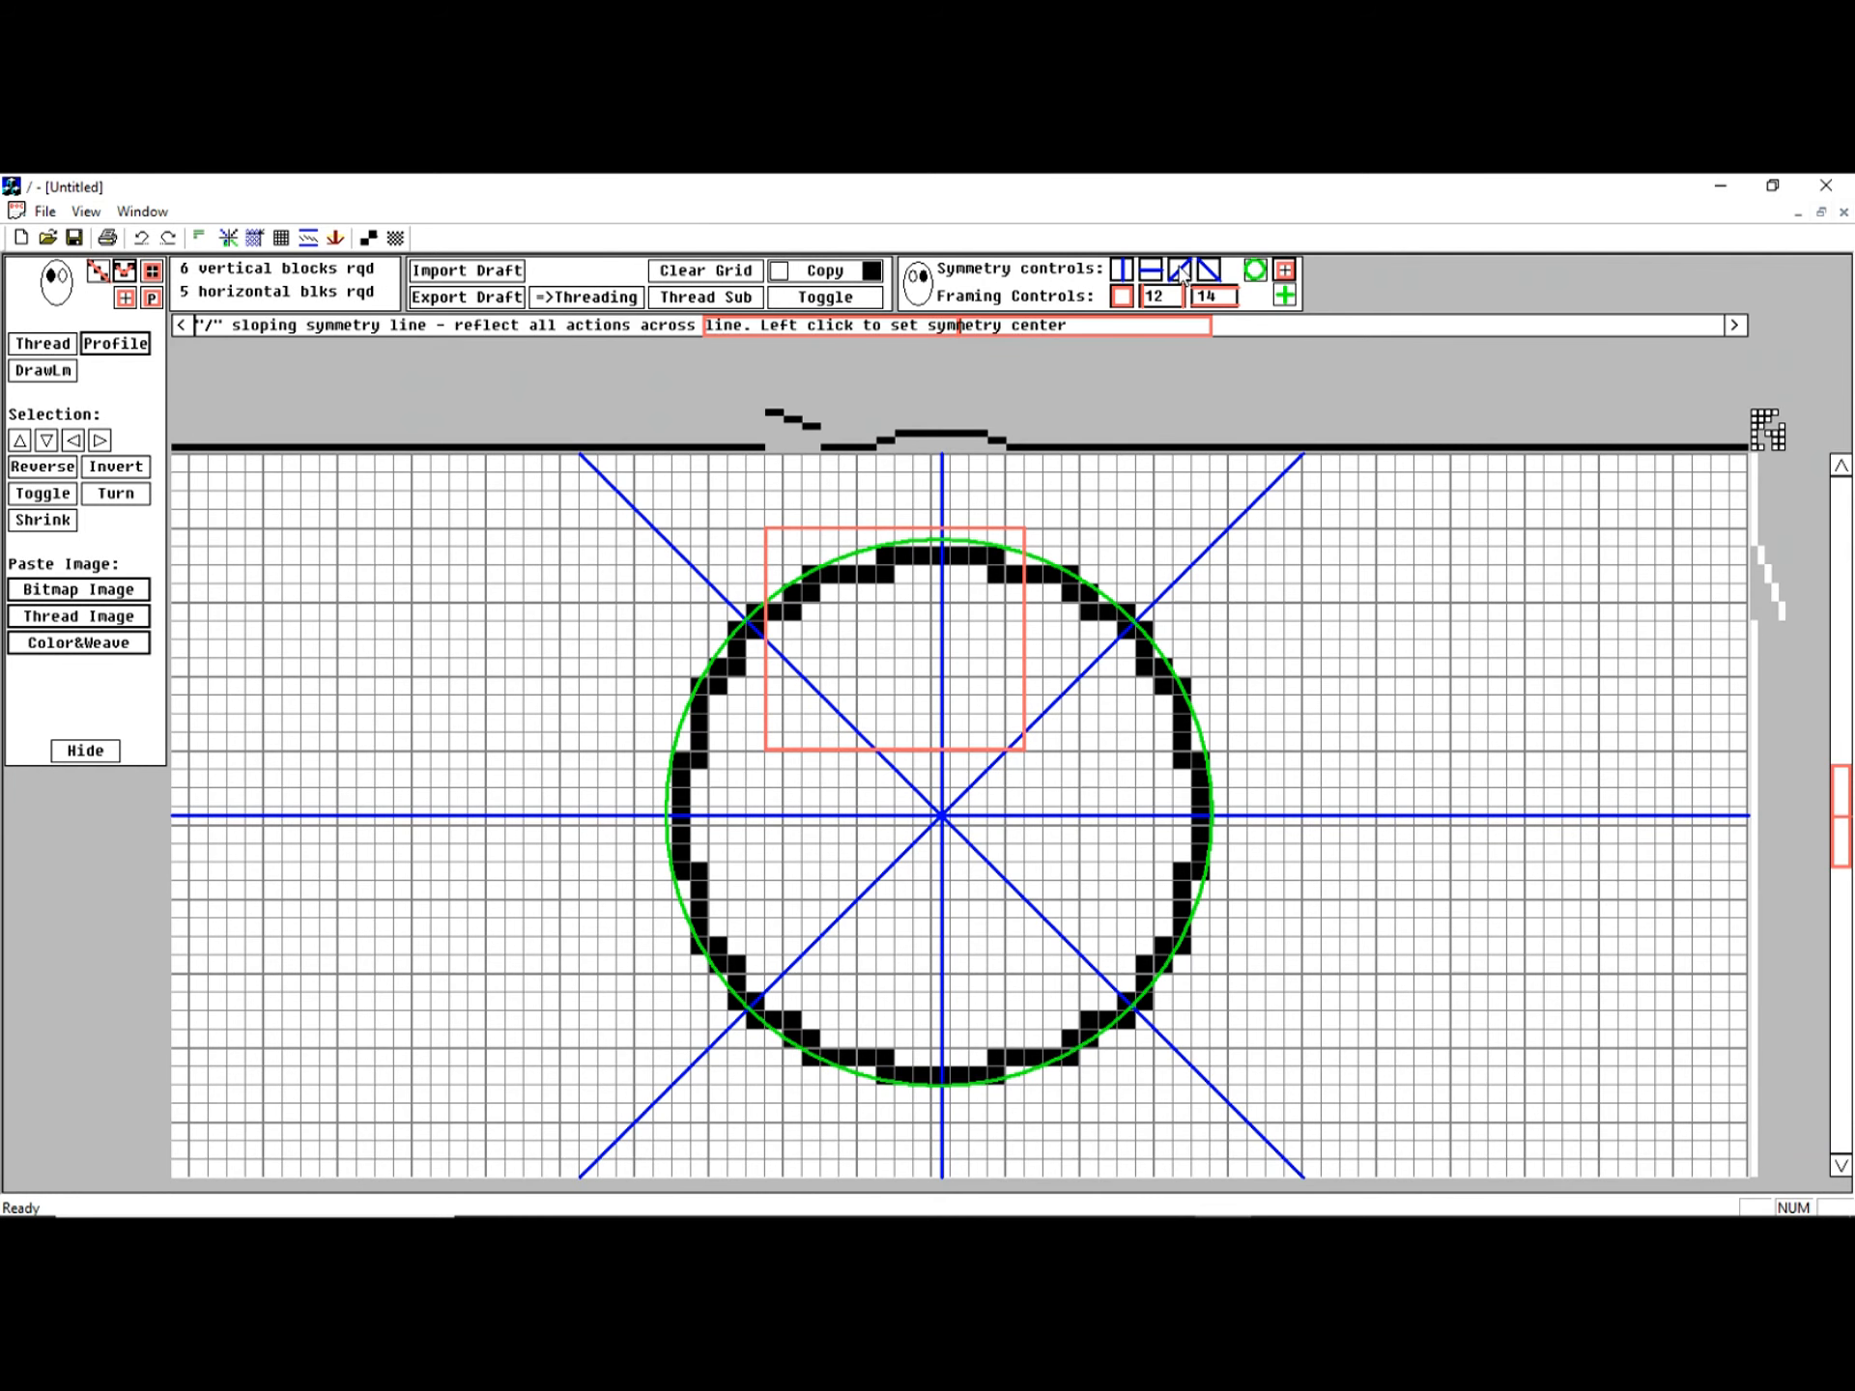